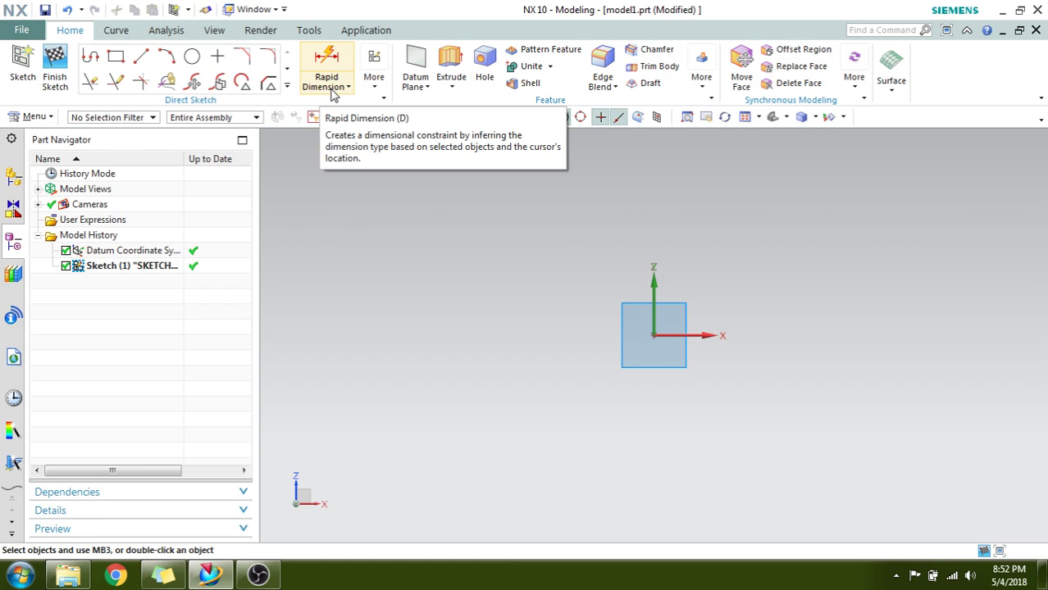
Draw a 78 by 57.2 rectangle from its centre at the datum origin, then finish the sketch
left_click(115, 55)
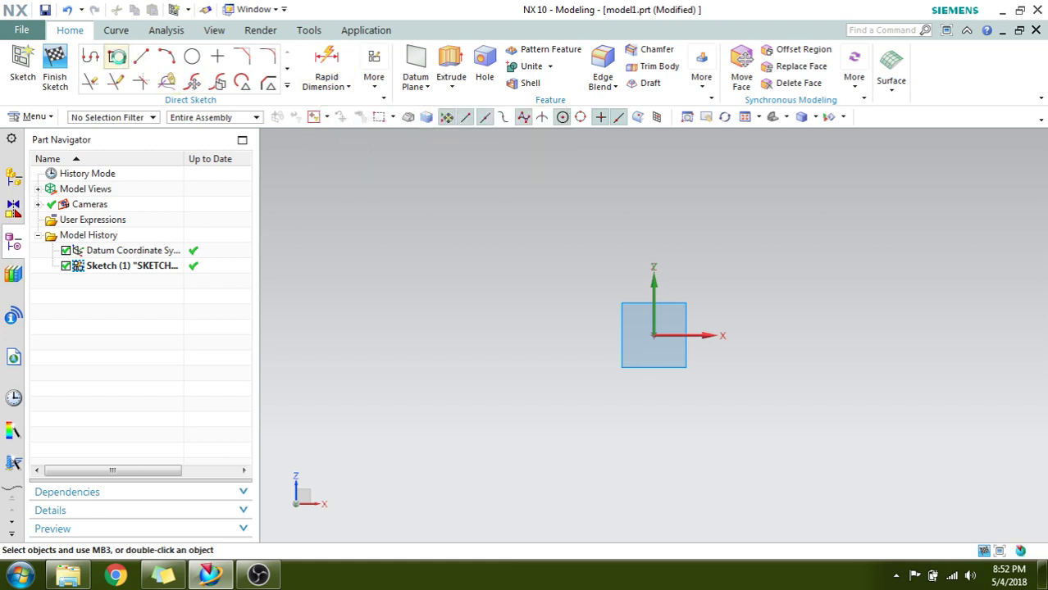
left_click(147, 180)
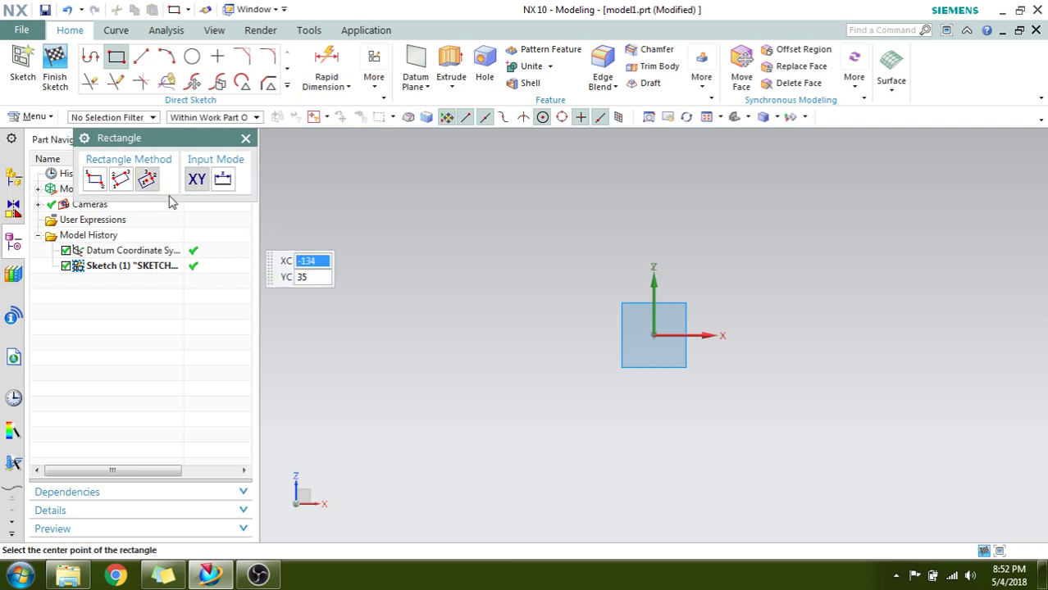
left_click(654, 335)
left_click(765, 335)
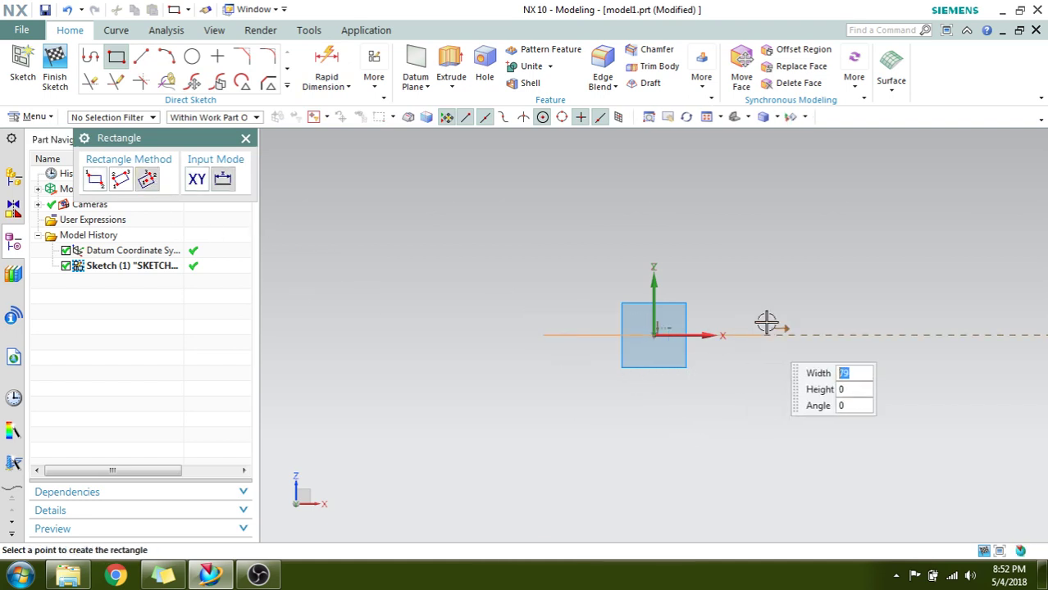
left_click(766, 255)
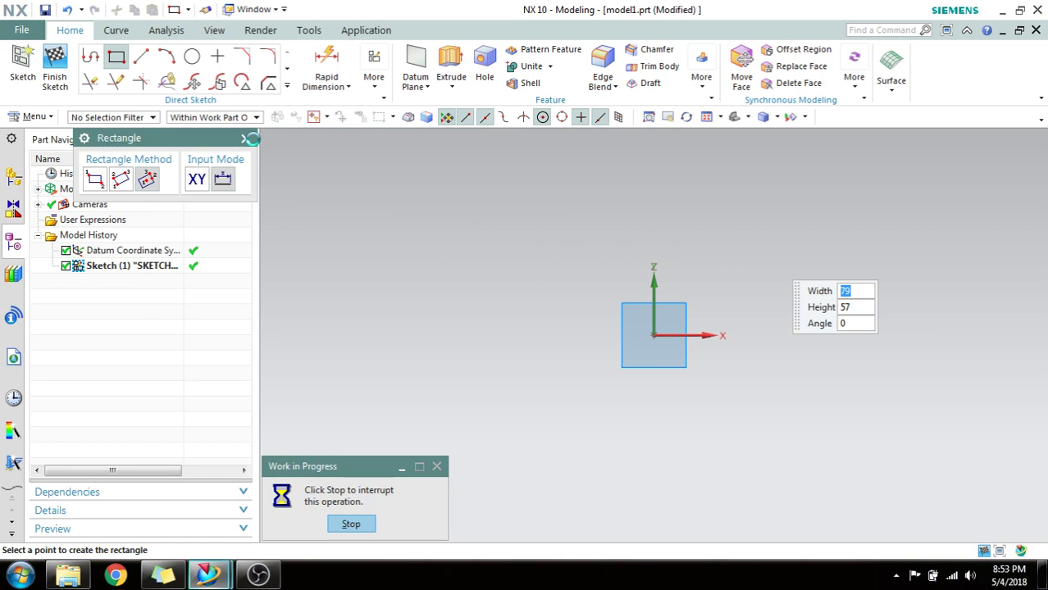
left_click(245, 139)
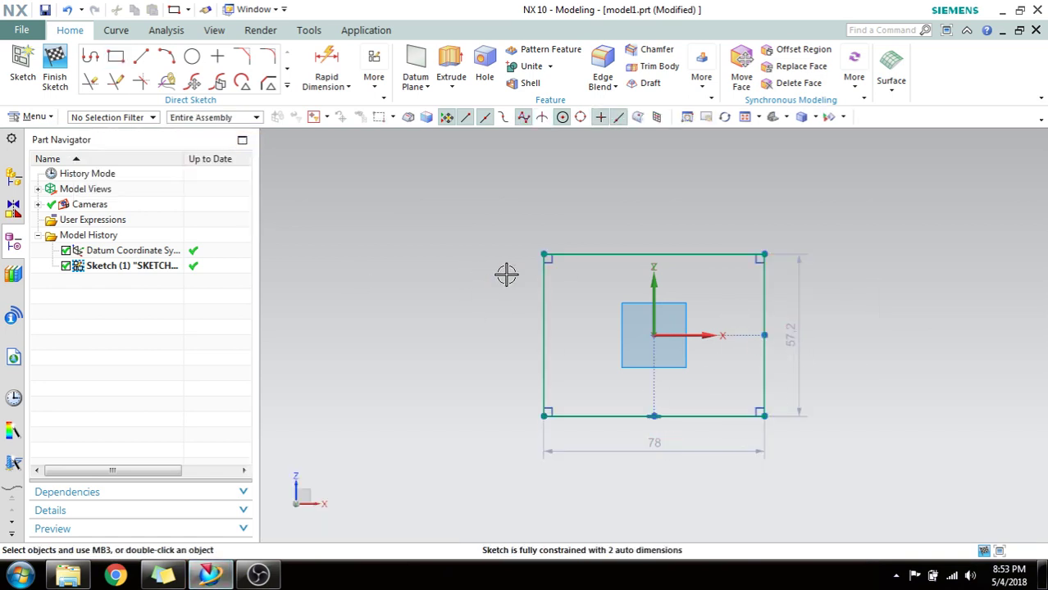
left_click(46, 70)
Turn off Continuous Auto Dimensioning in the sketch preferences
left_click(22, 30)
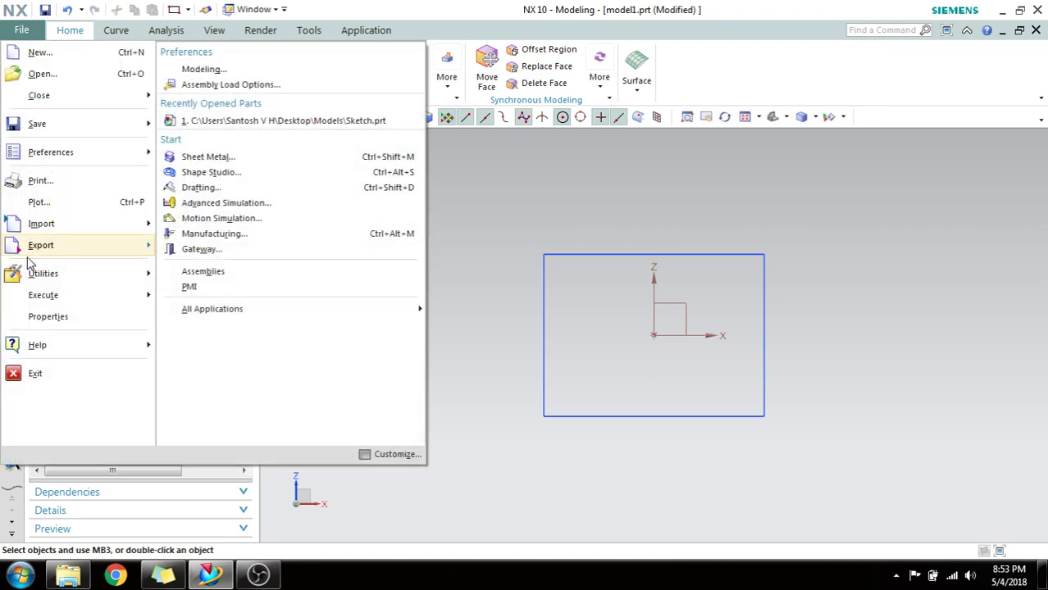
mouse_move(45, 153)
left_click(201, 89)
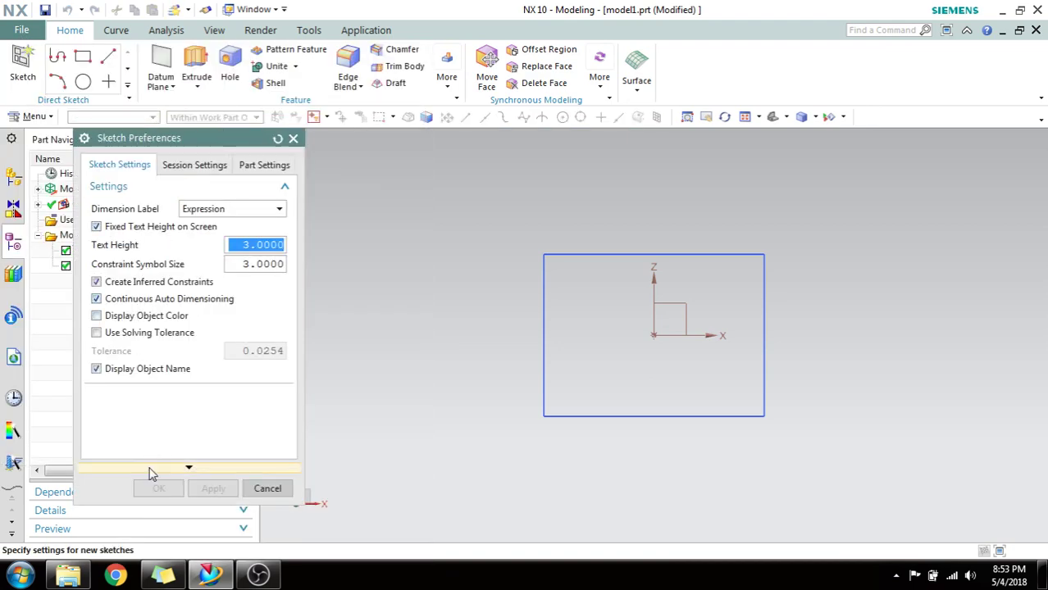
left_click(158, 299)
left_click(155, 487)
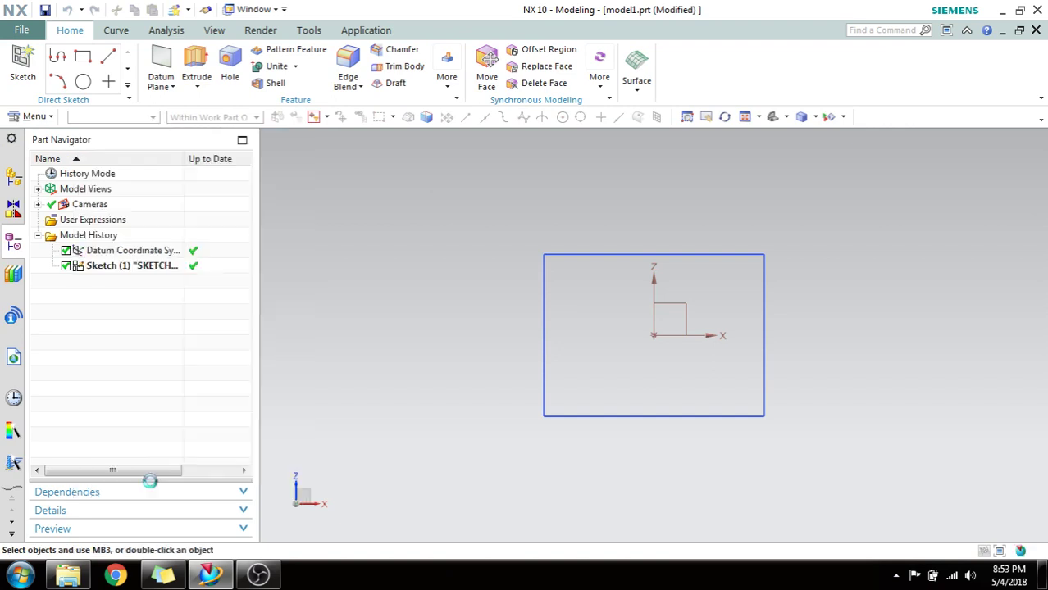
Delete Sketch (1) from the Part Navigator and start a new sketch
right_click(206, 267)
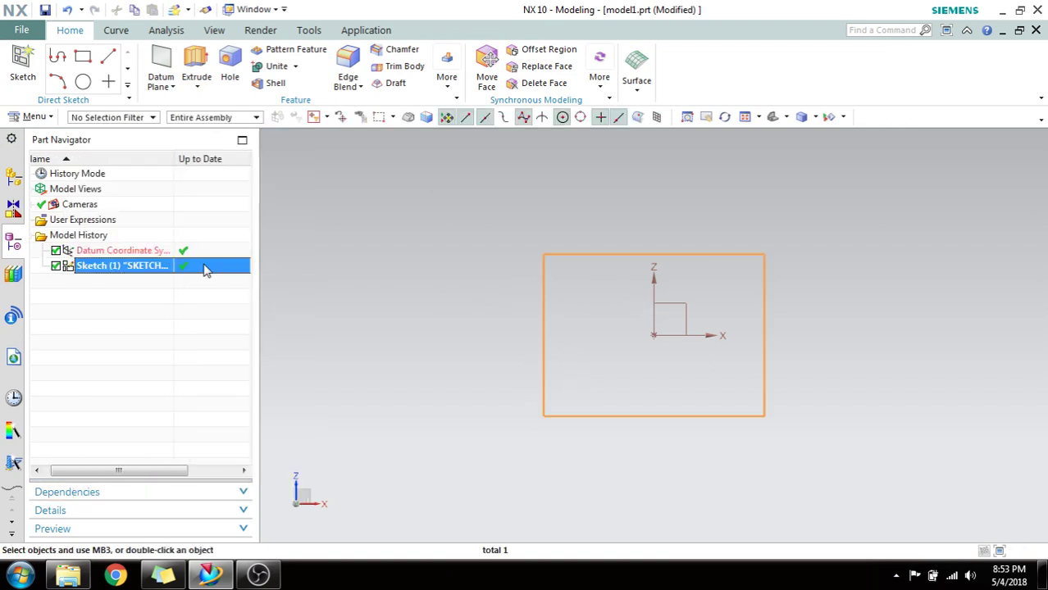
key("Delete")
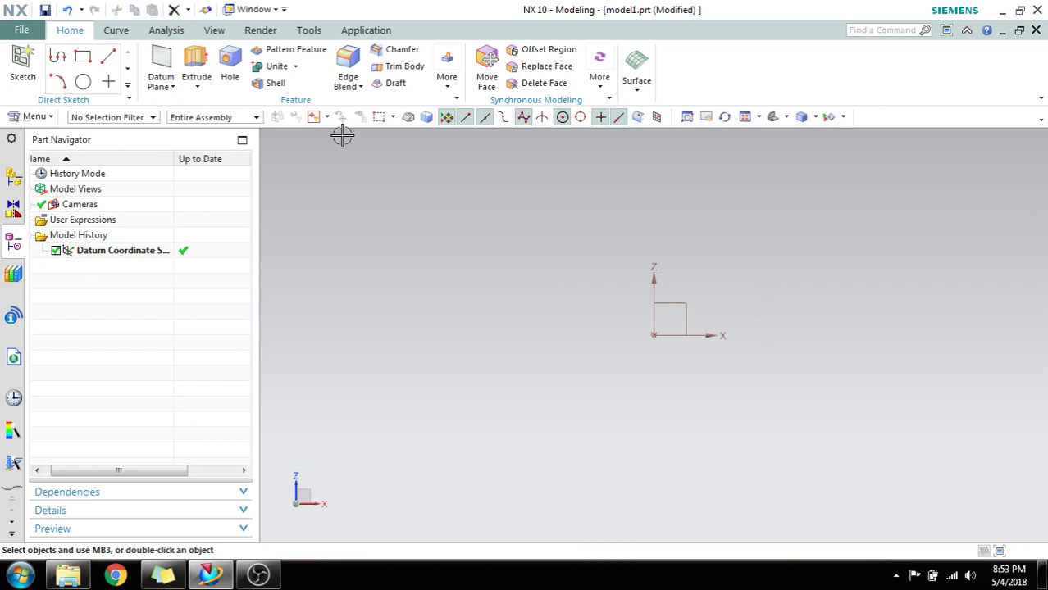
left_click(23, 66)
Sketch on the XZ plane a centred rectangle of about 98 by 74, without dimensions
left_click(667, 305)
left_click(213, 375)
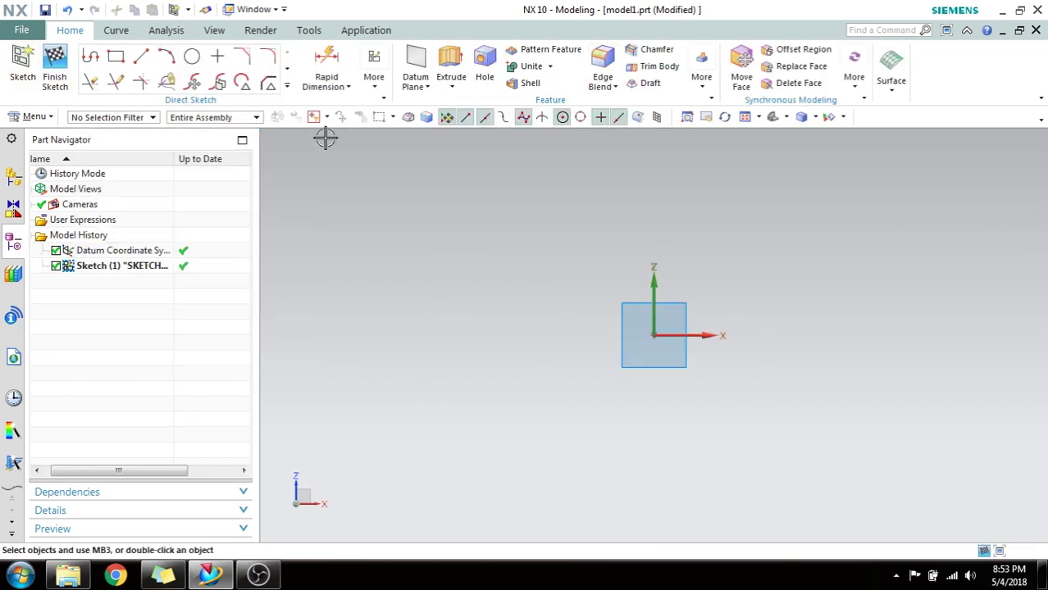
left_click(116, 56)
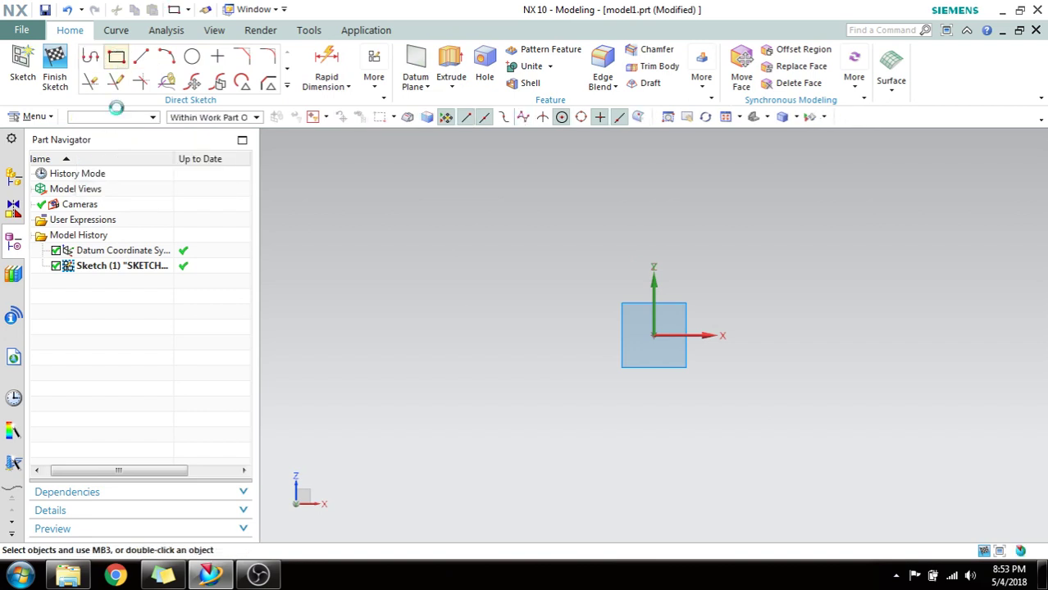
left_click(653, 335)
left_click(793, 335)
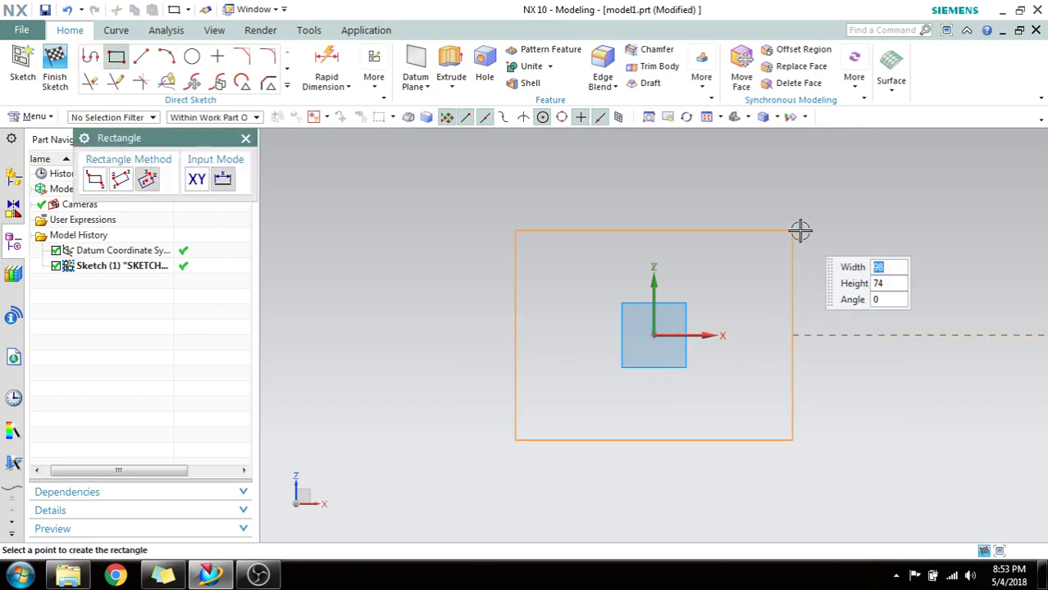
left_click(793, 230)
left_click(245, 139)
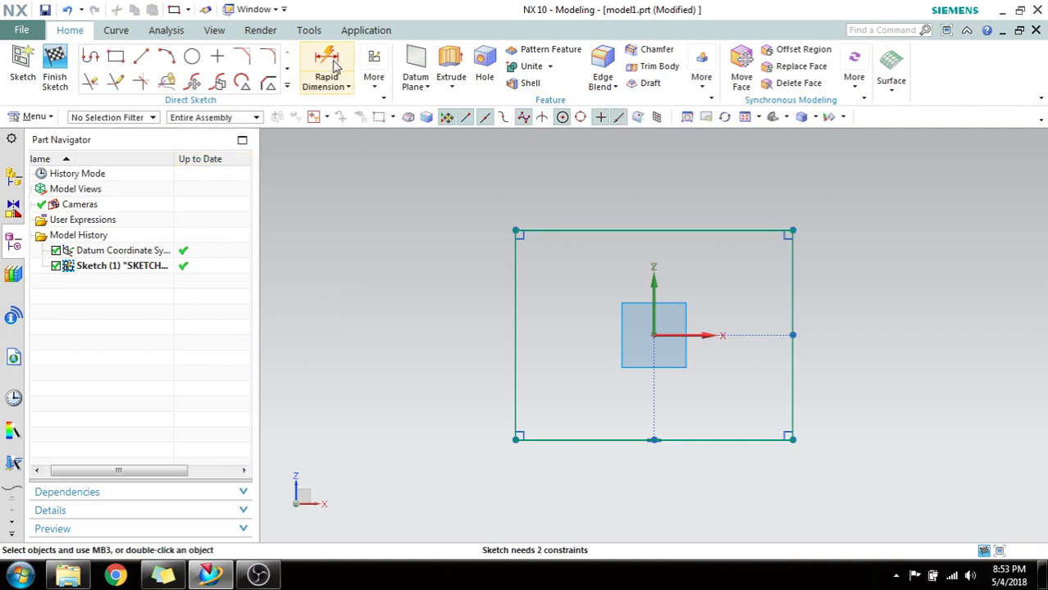
Add linear dimensions p0=74.0 on the rectangle's left side and p1=98.0 on its top edge
left_click(335, 84)
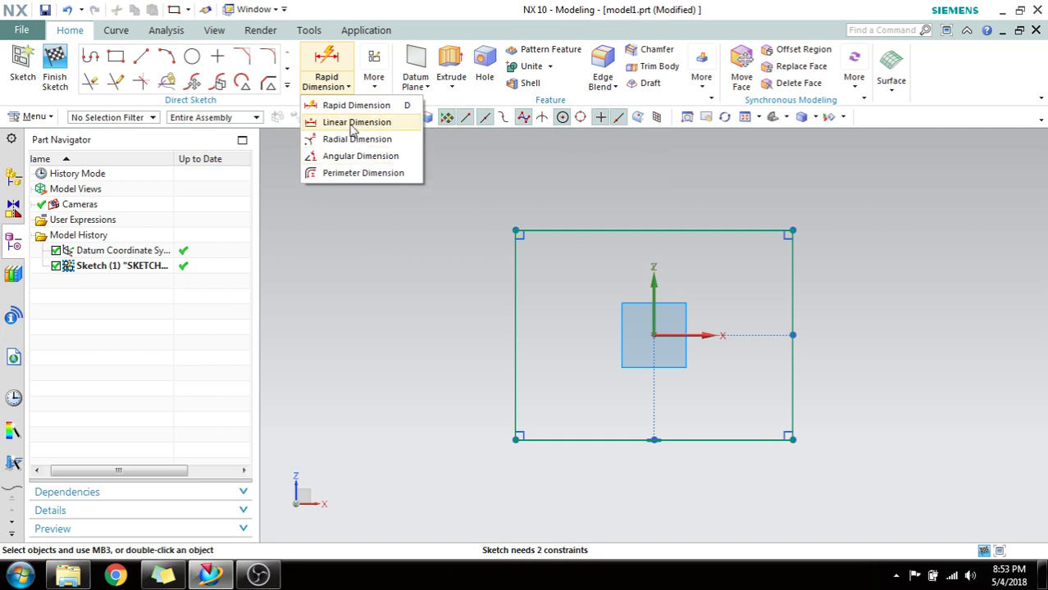
left_click(354, 122)
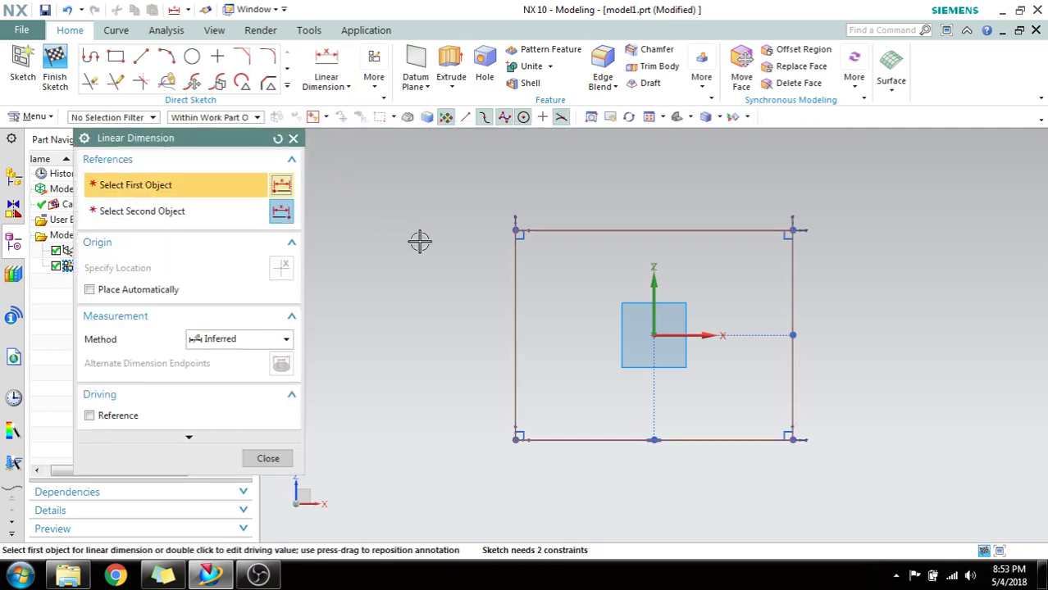
left_click(516, 231)
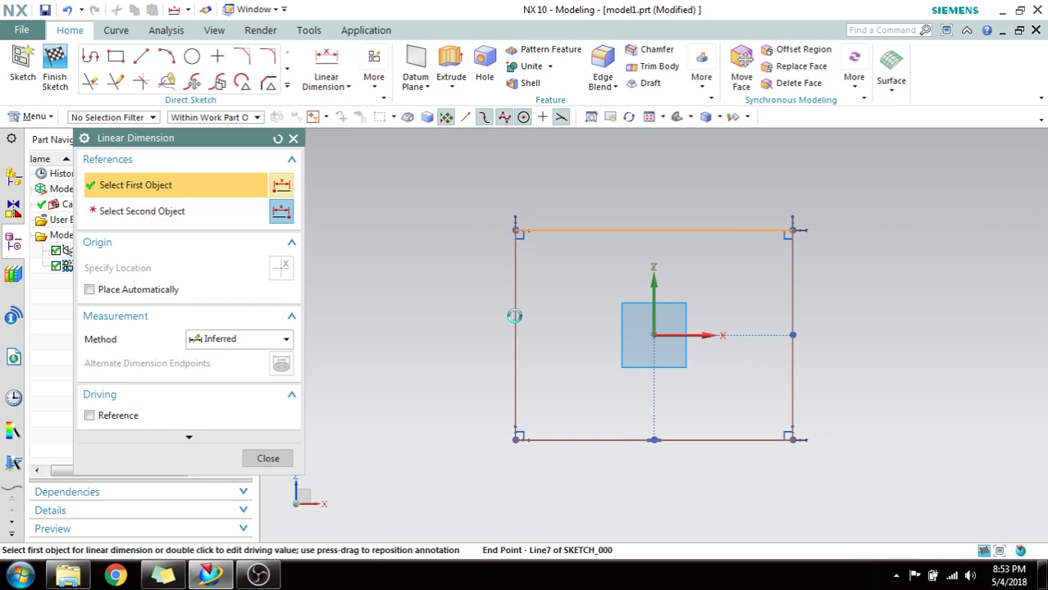
left_click(516, 439)
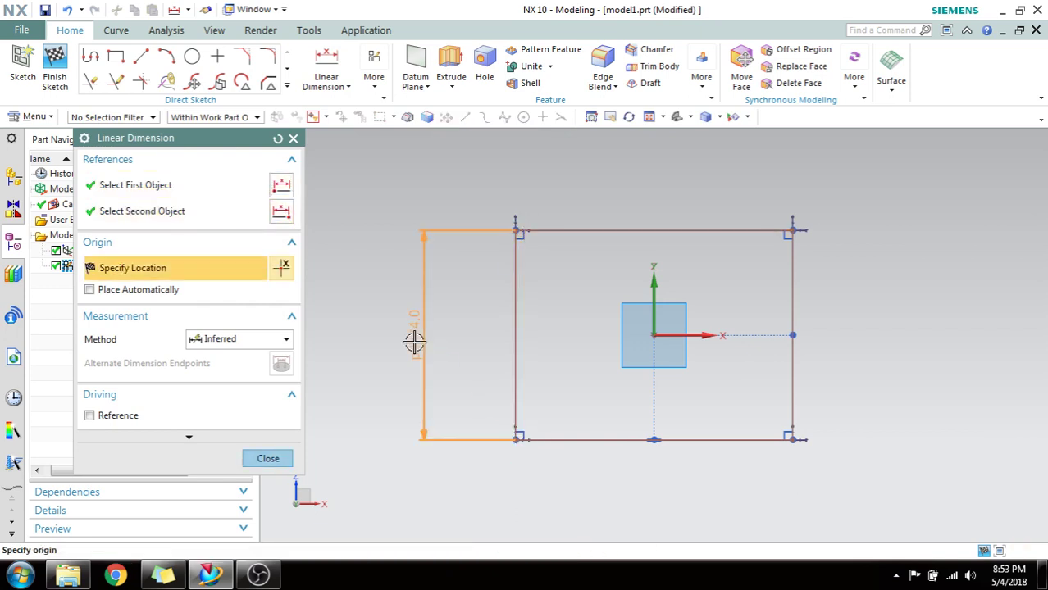
left_click(414, 342)
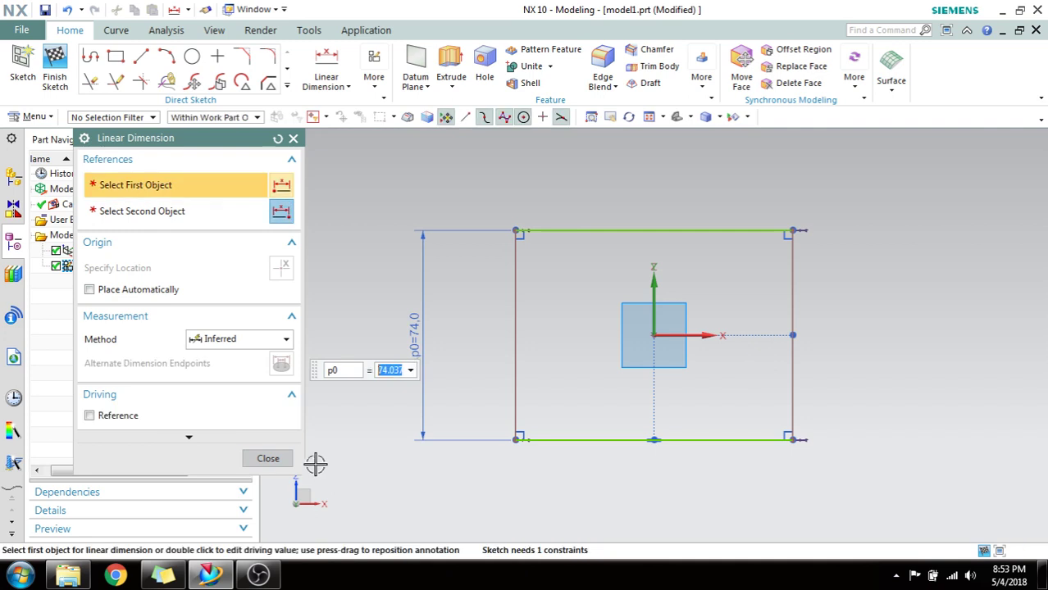
left_click(269, 459)
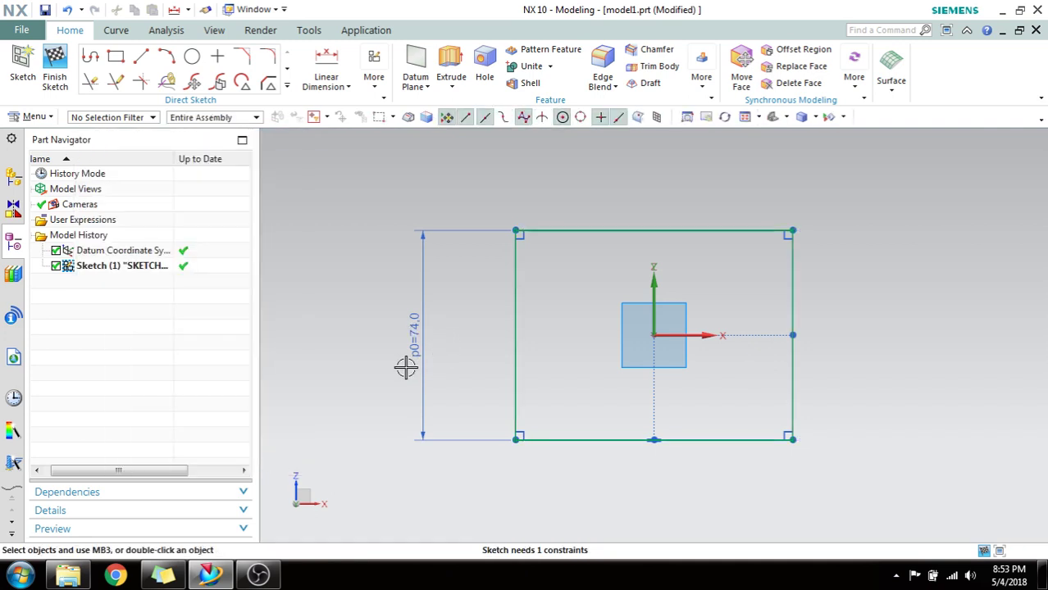
left_click(326, 73)
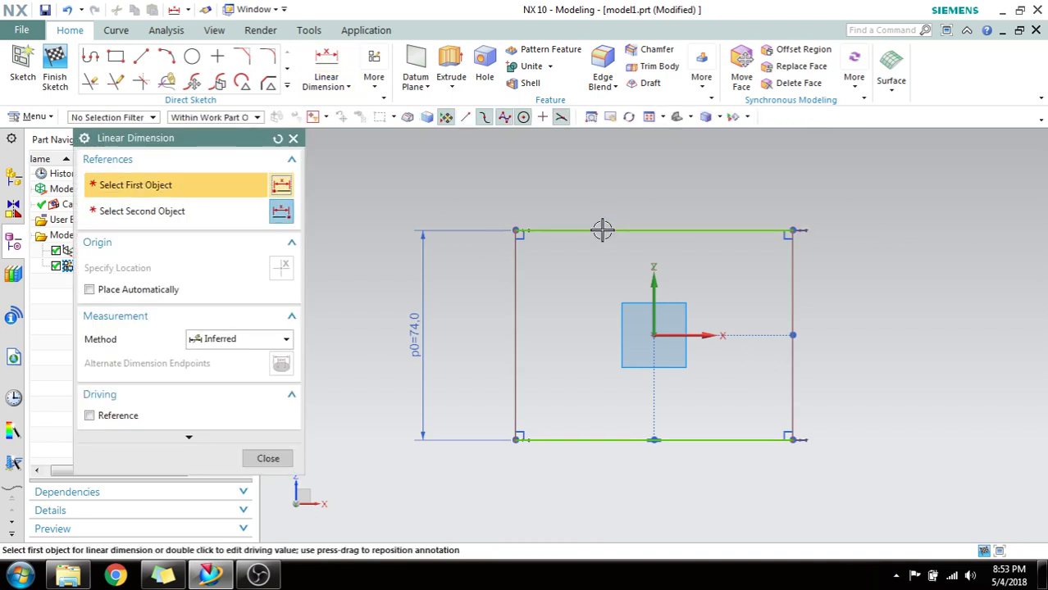
left_click(576, 232)
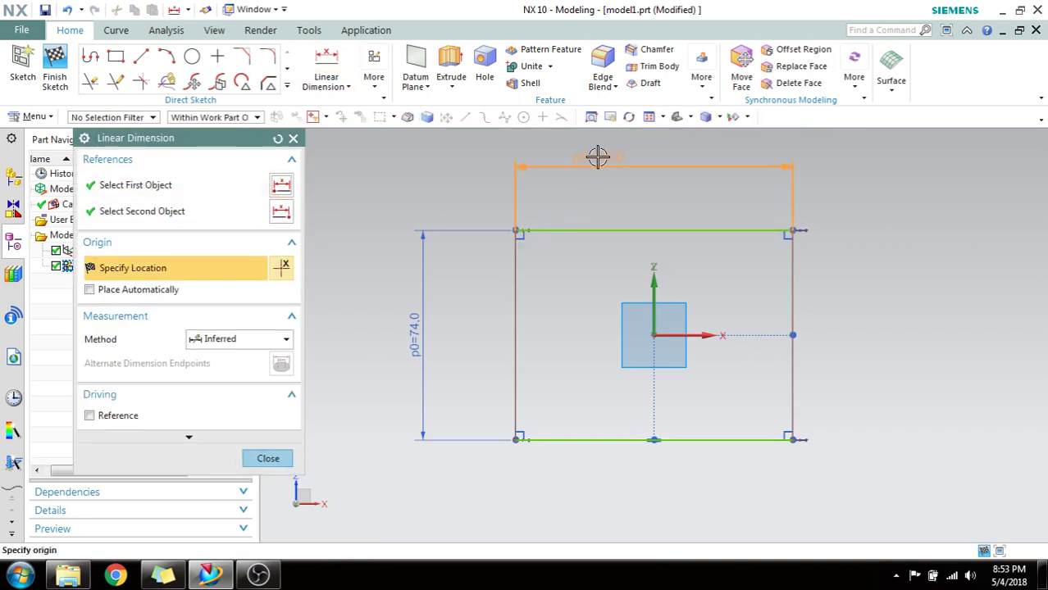
left_click(597, 158)
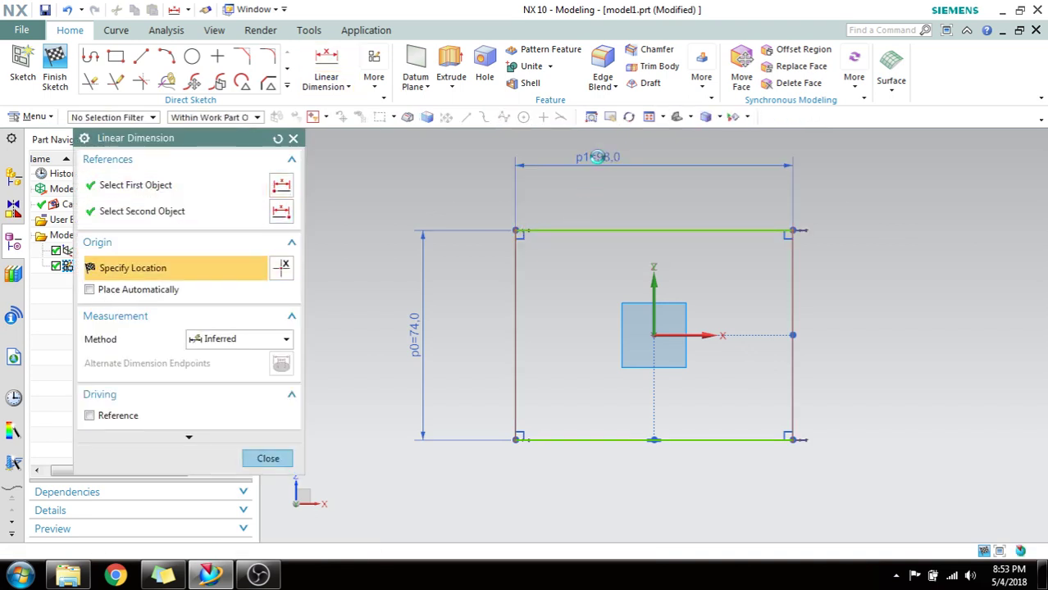
left_click(274, 460)
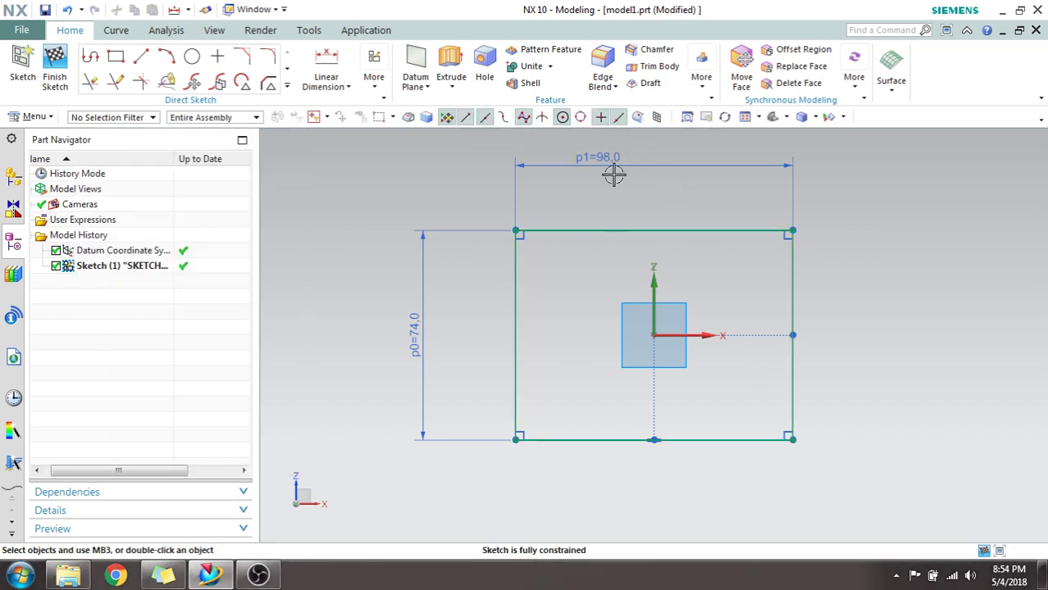
Draw a trial three-point arc in the sketch
left_click(345, 87)
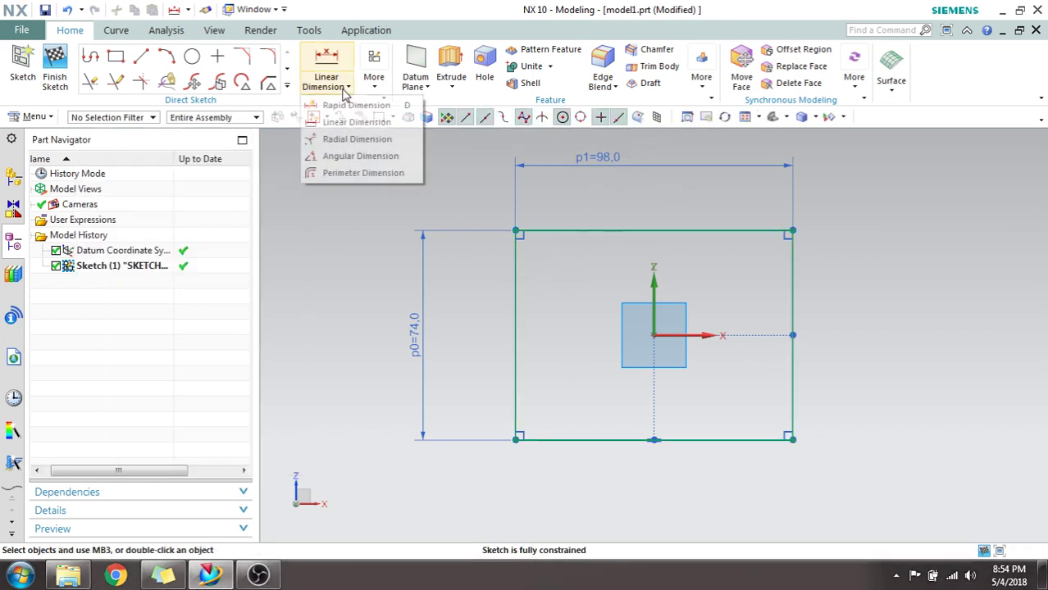
left_click(321, 250)
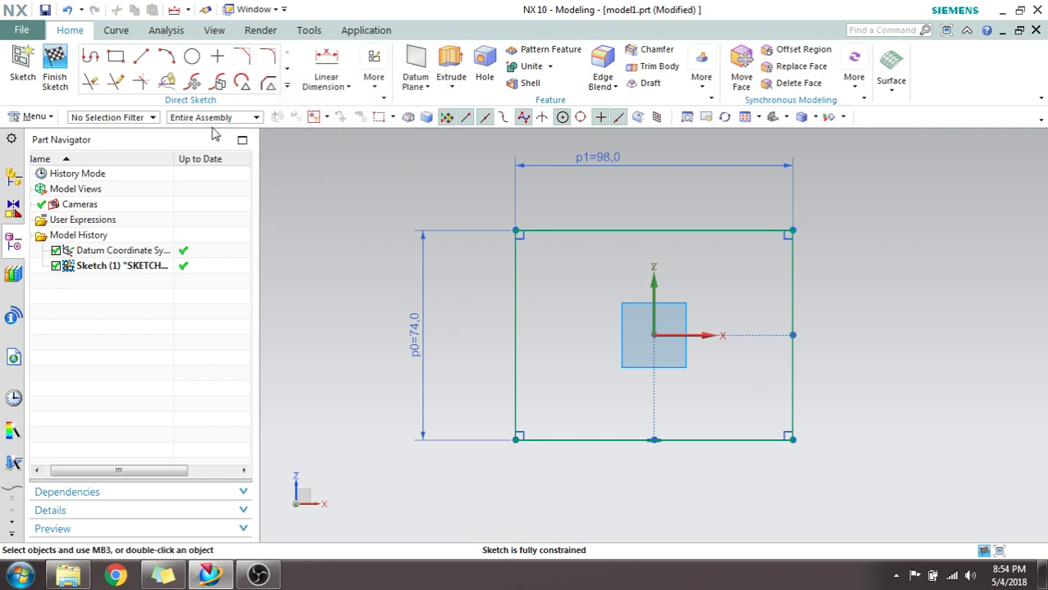
left_click(167, 56)
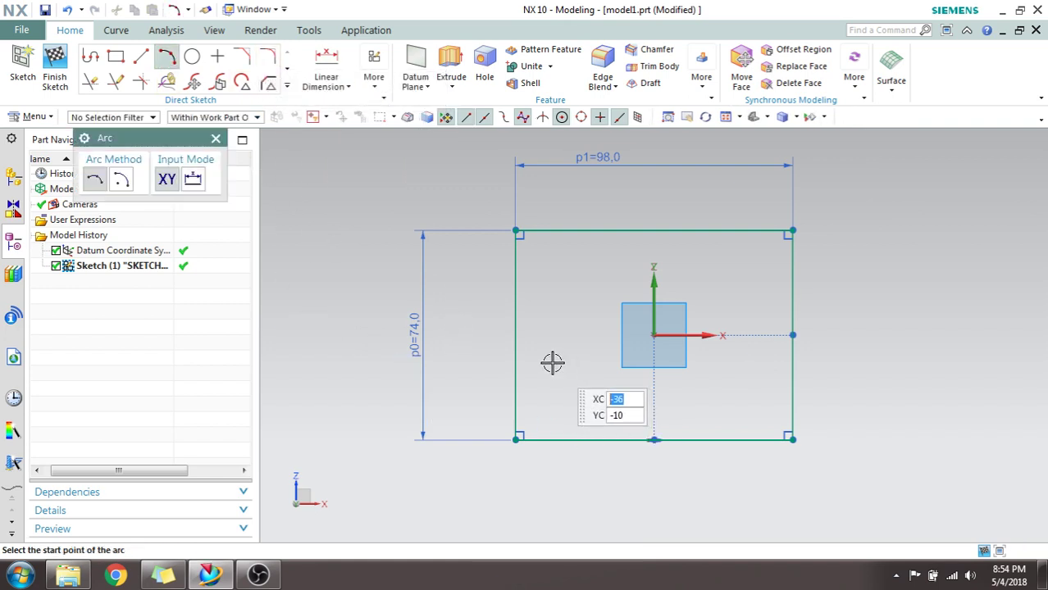
left_click(533, 409)
left_click(567, 291)
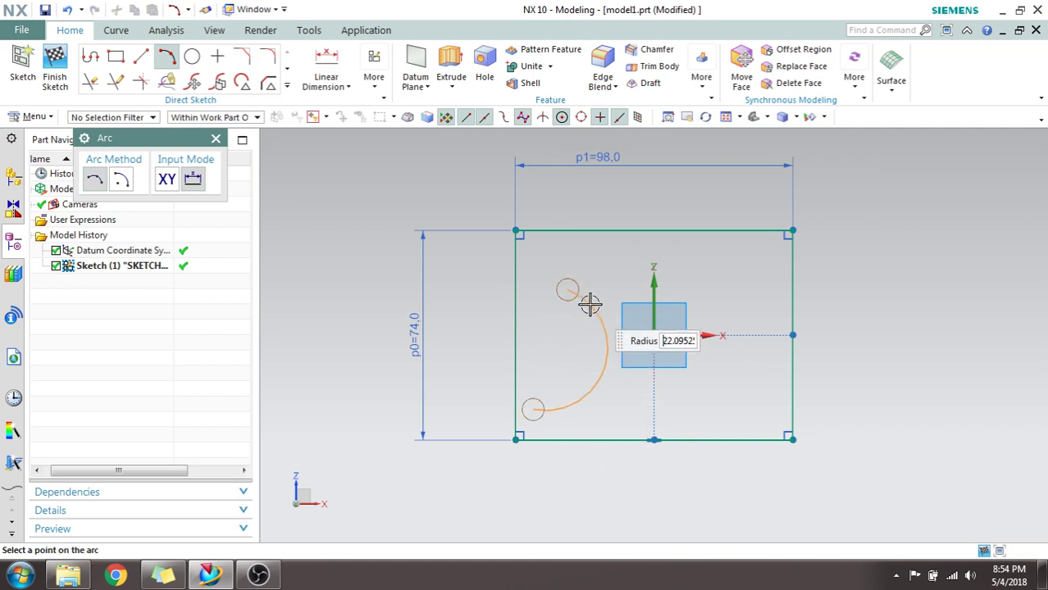
left_click(595, 325)
left_click(216, 138)
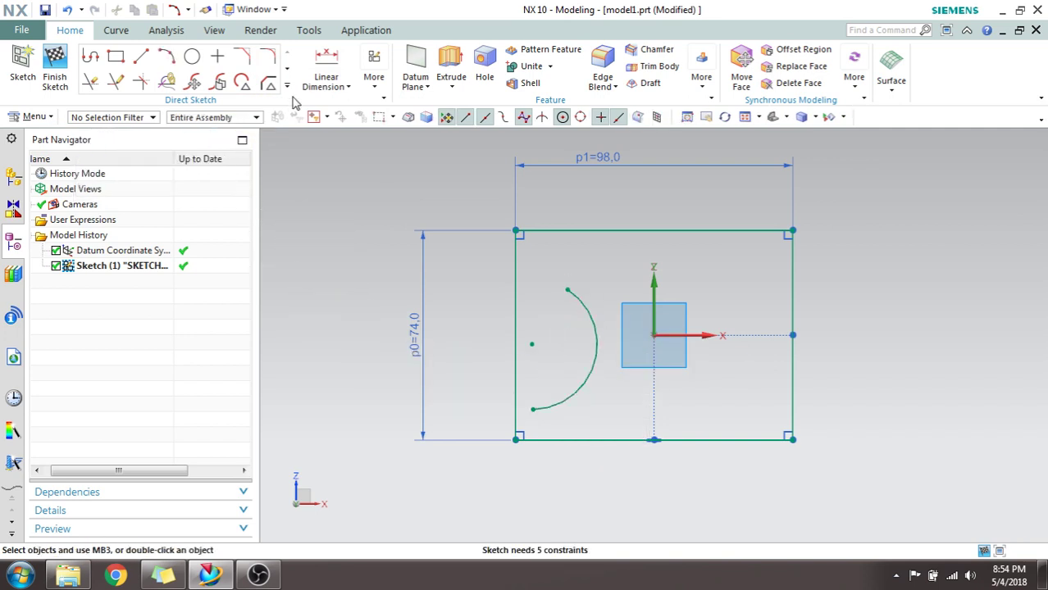
Add a radial dimension to the arc, setting its radius to 25 and then 35
left_click(348, 86)
left_click(354, 137)
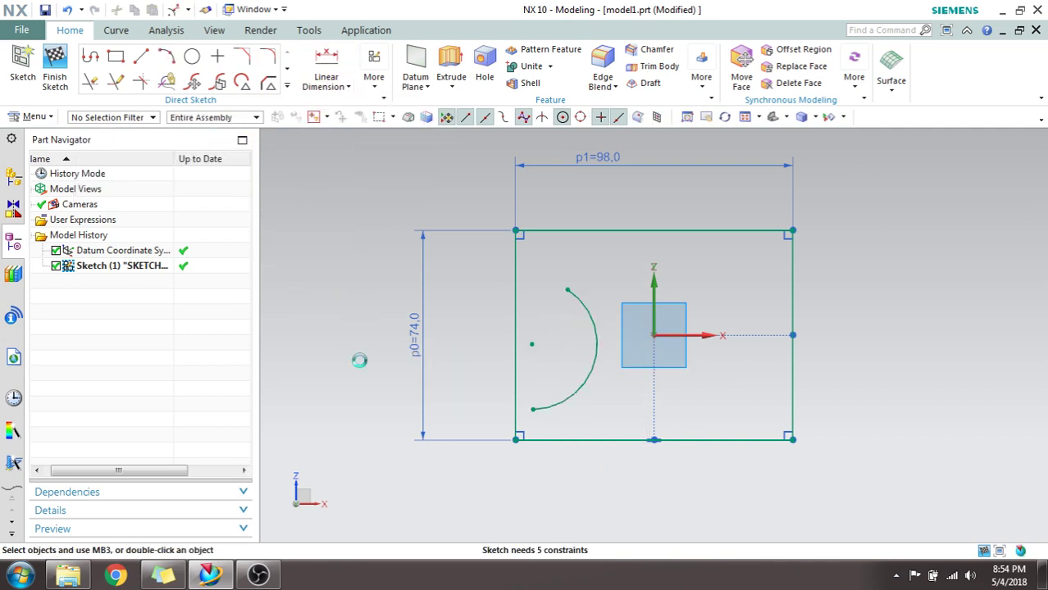
left_click(587, 370)
left_click(620, 400)
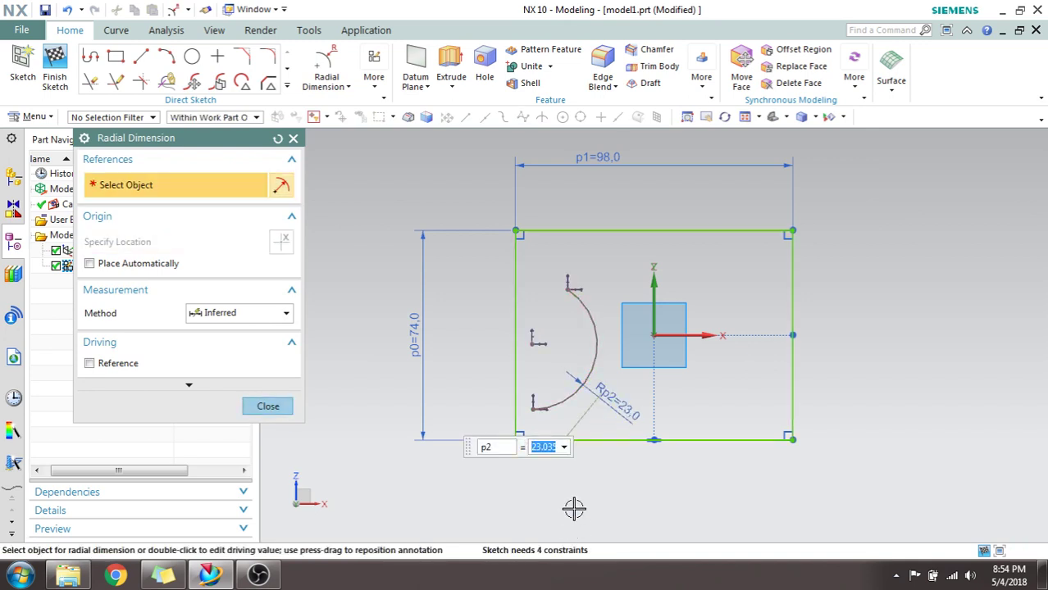
type("25")
key("Return")
type("35")
key("Return")
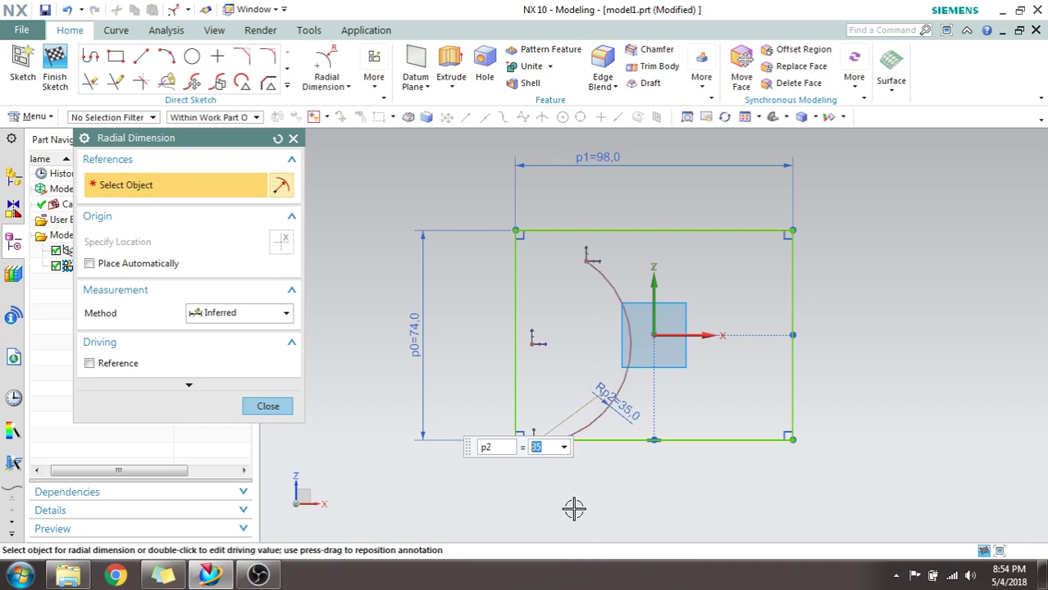
left_click(291, 405)
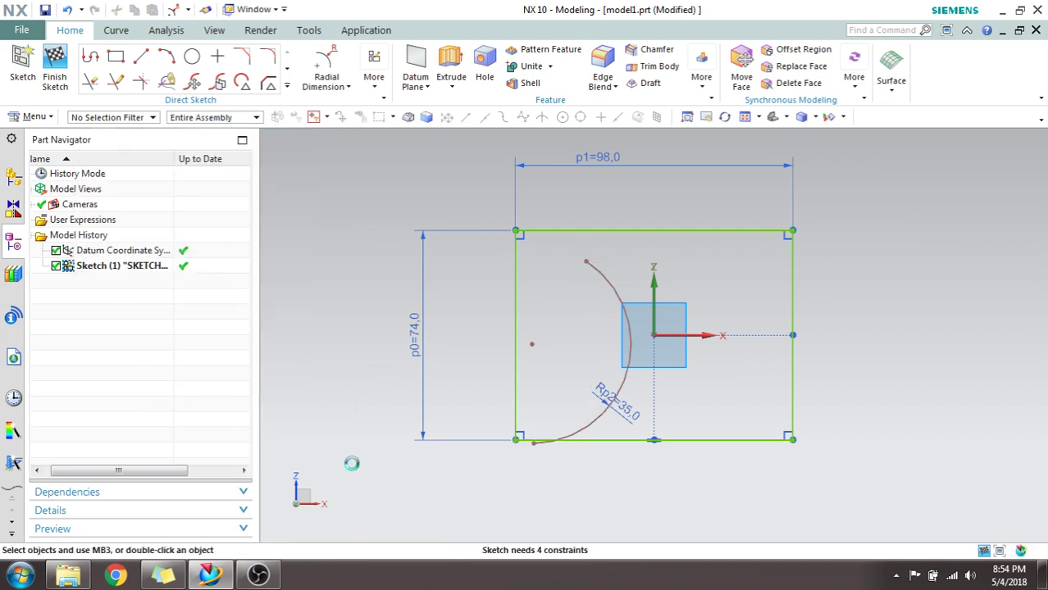
Delete the arc together with its R35 radius dimension
left_click(615, 293)
key("Delete")
left_click(329, 80)
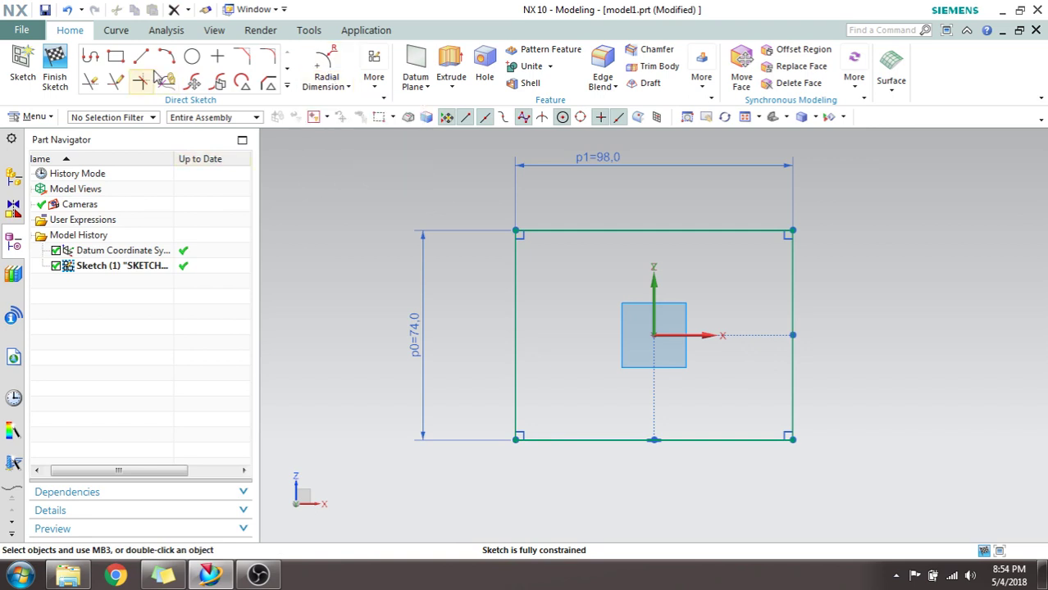
Draw a diagonal line from the rectangle's bottom-left corner up and to the right
left_click(141, 55)
left_click(515, 438)
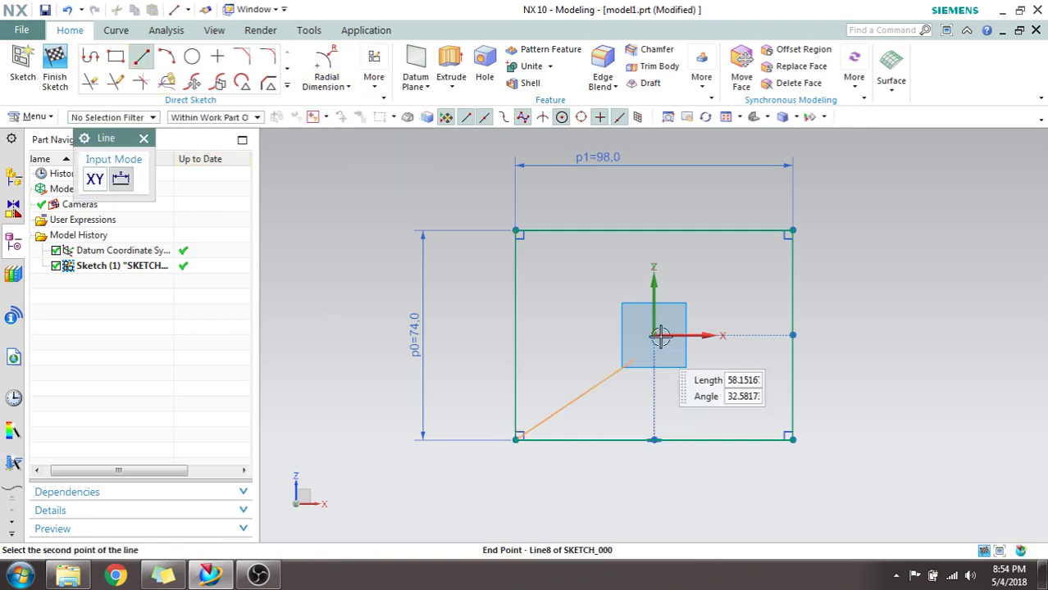
left_click(705, 275)
left_click(144, 138)
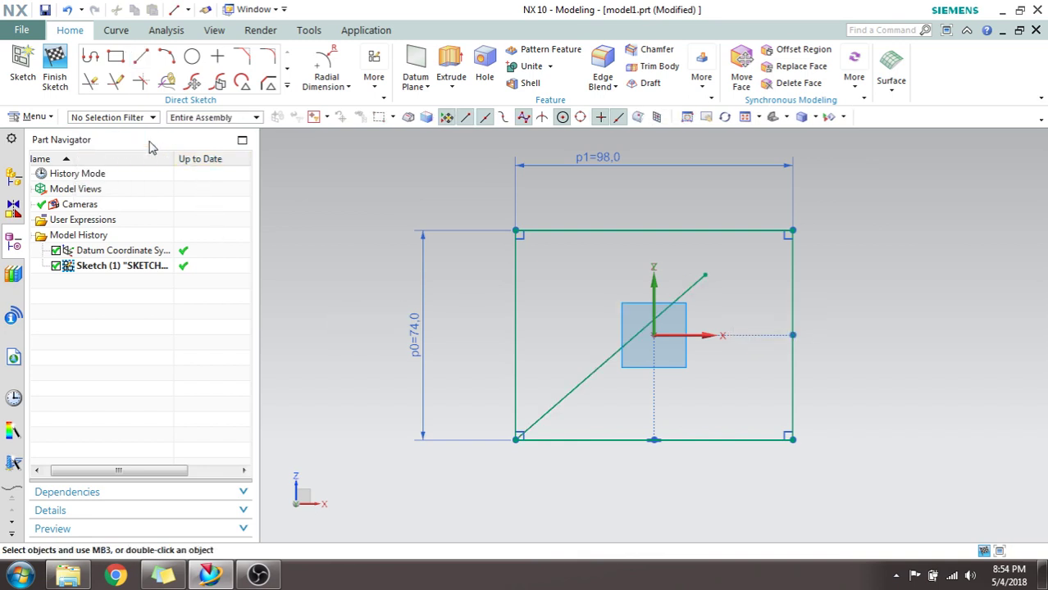
Dimension the angle between the diagonal and the bottom edge as 45°
left_click(328, 81)
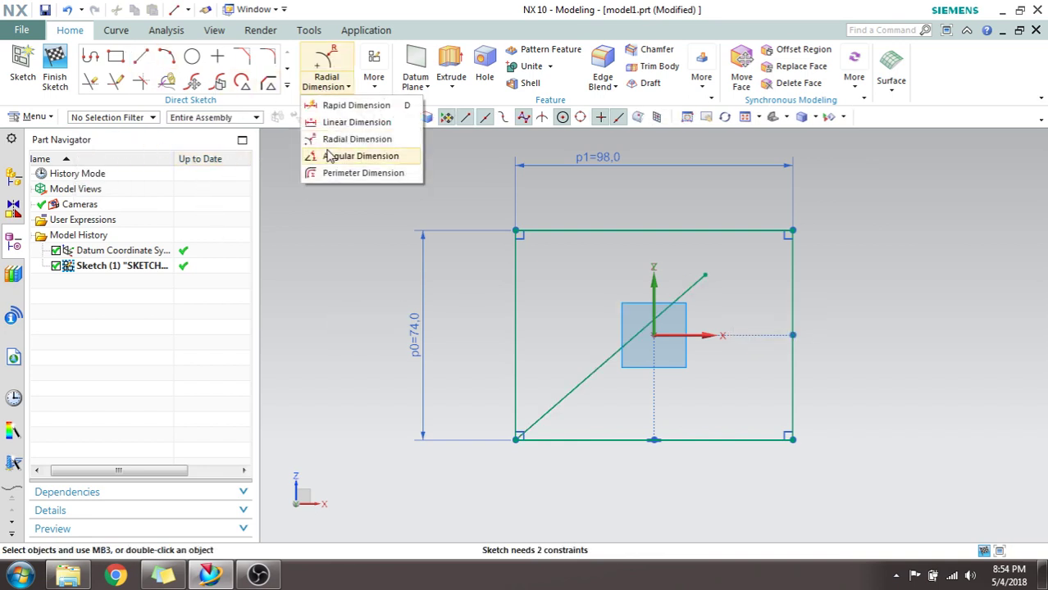
left_click(337, 156)
left_click(588, 371)
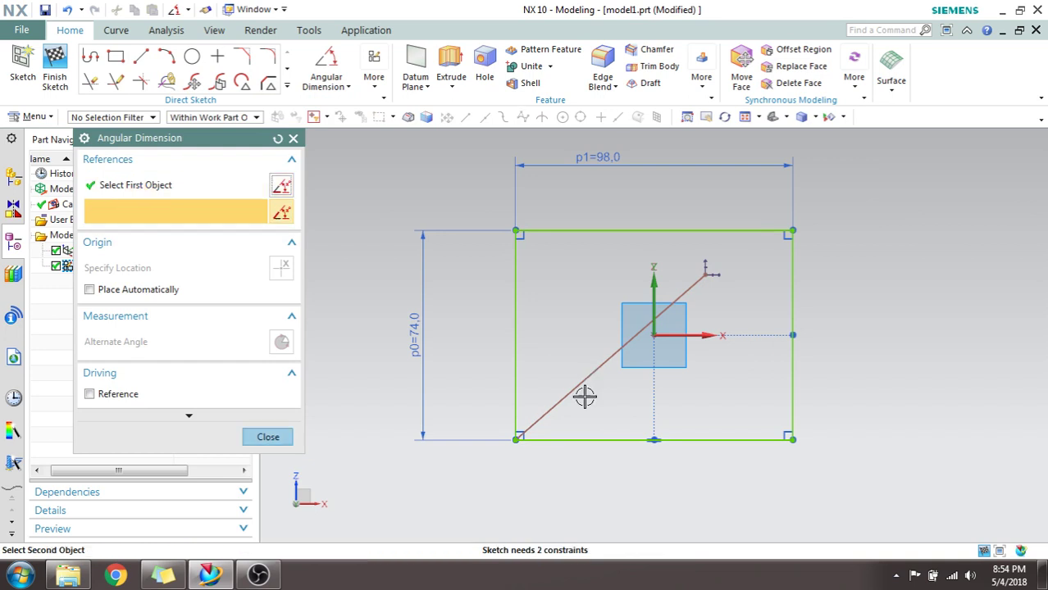
left_click(590, 438)
left_click(608, 399)
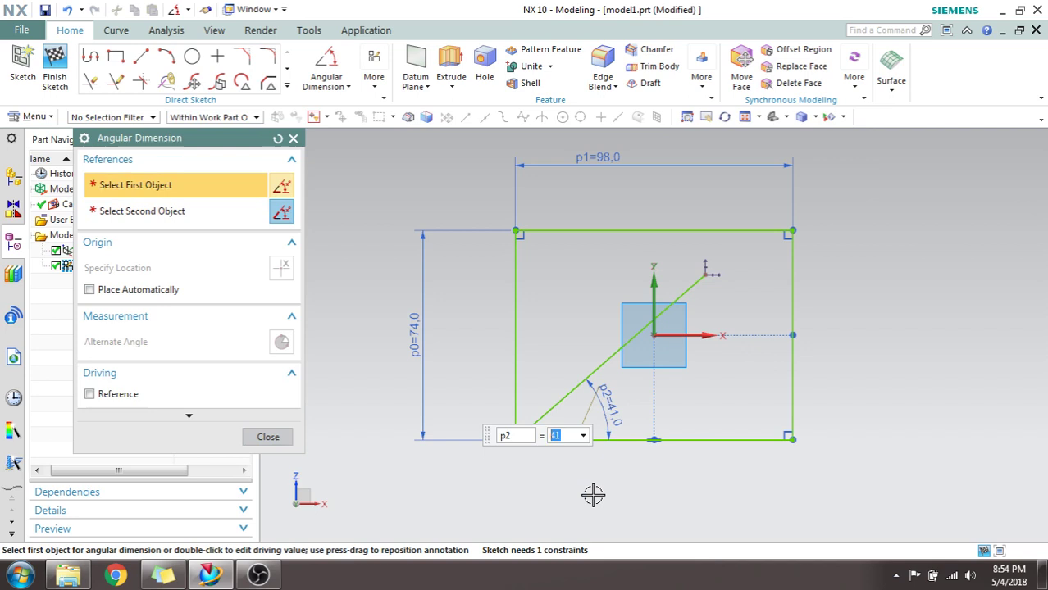
type("45")
key("Return")
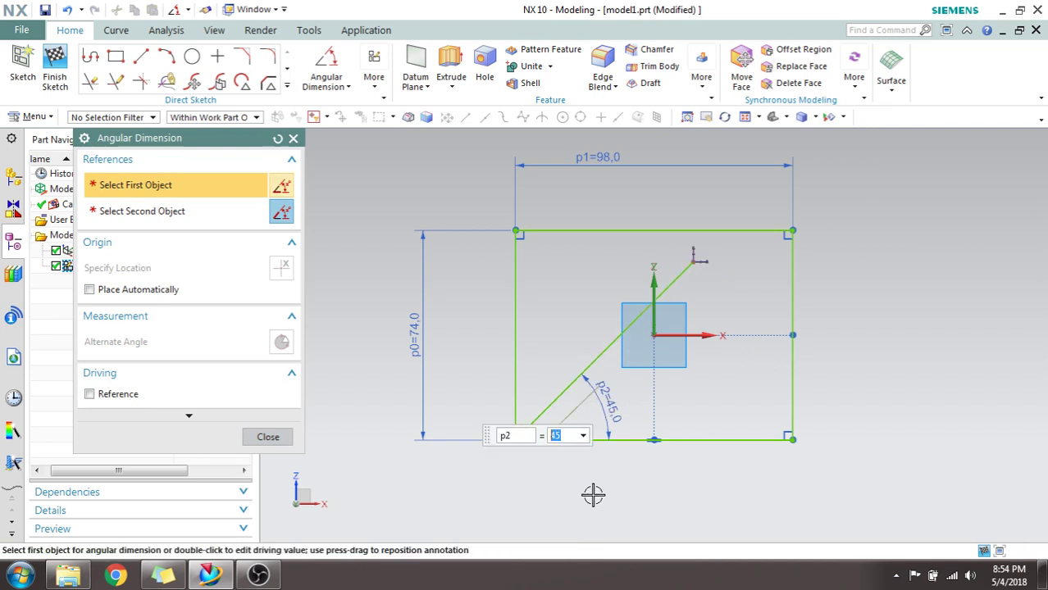
left_click(267, 438)
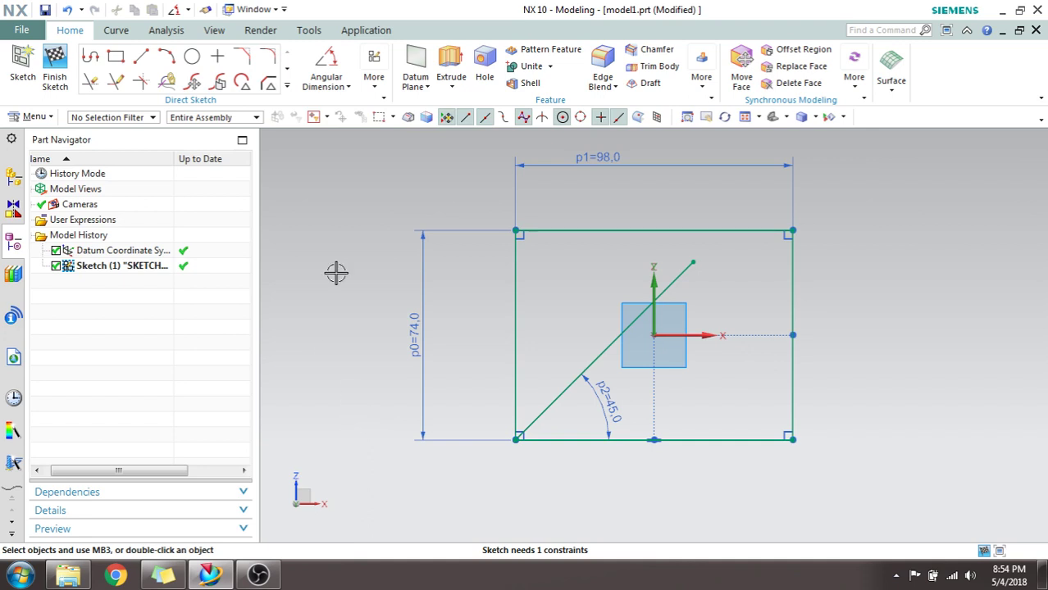
Delete the p2 45.0° angle dimension between the diagonal and the bottom edge
left_click(347, 88)
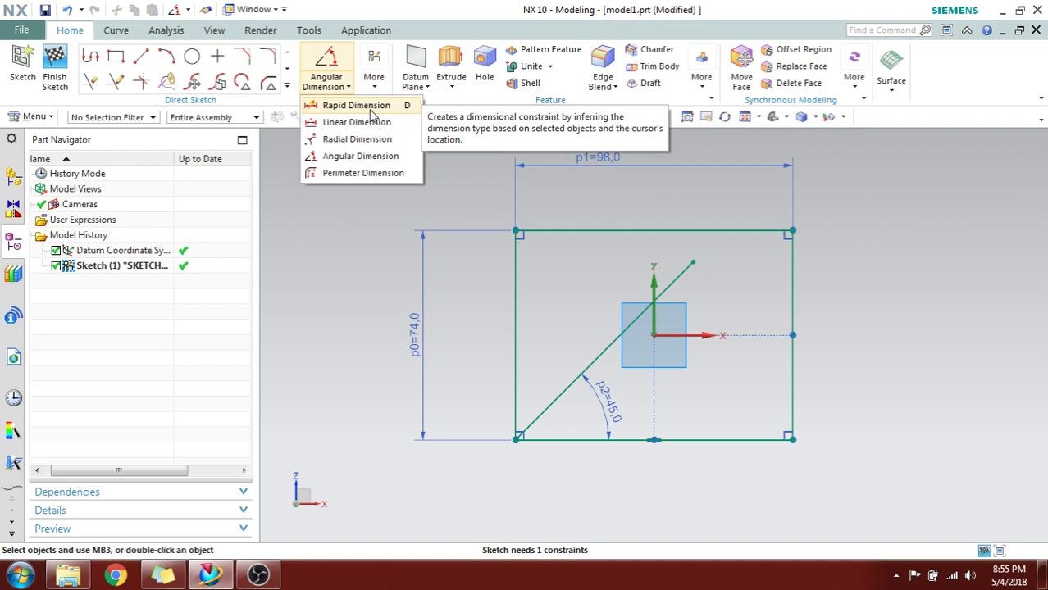
left_click(371, 112)
key("Escape")
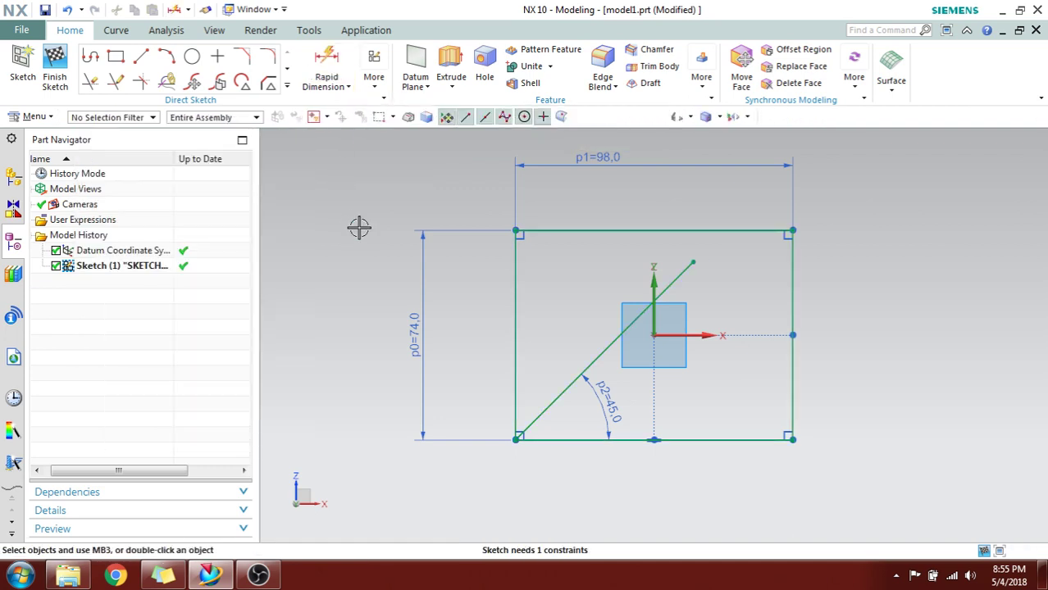
left_click(670, 418)
key("Delete")
Replace the old height dimension by dimensioning the left edge at 74.0 as p2
left_click(479, 339)
key("Delete")
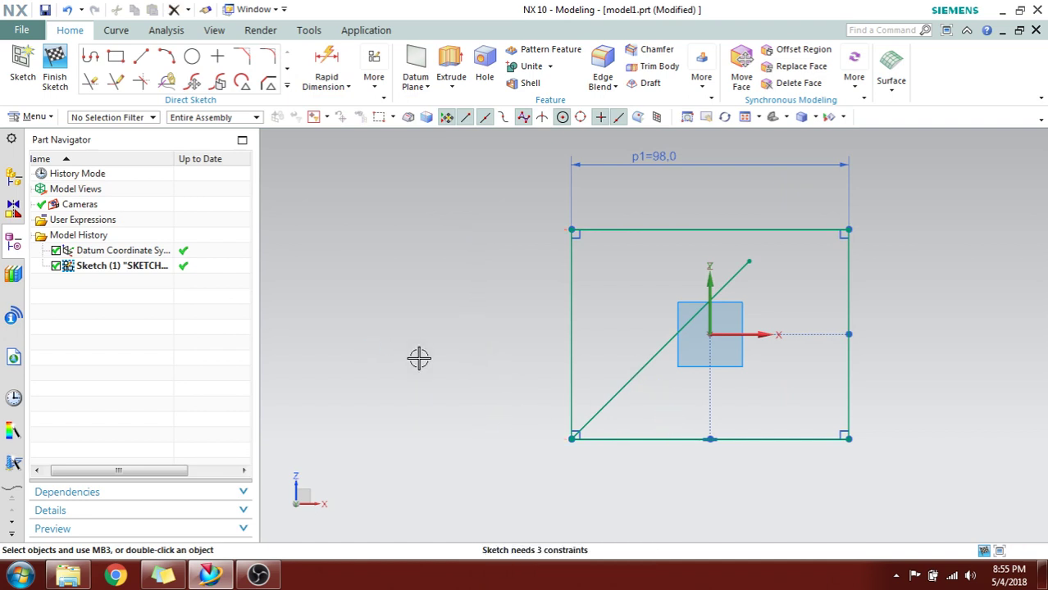
left_click(338, 62)
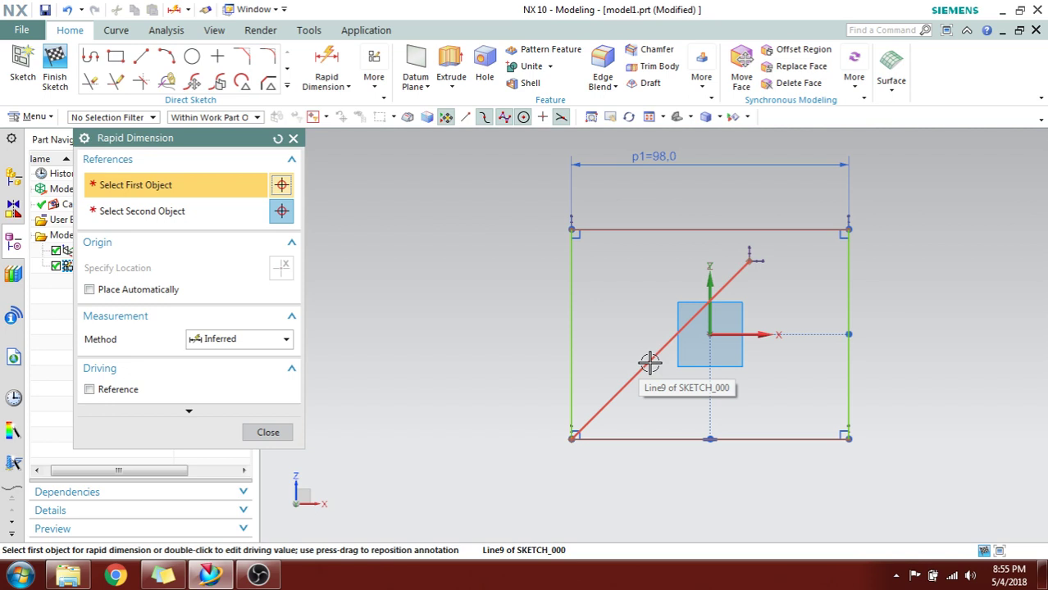
left_click(570, 279)
left_click(417, 301)
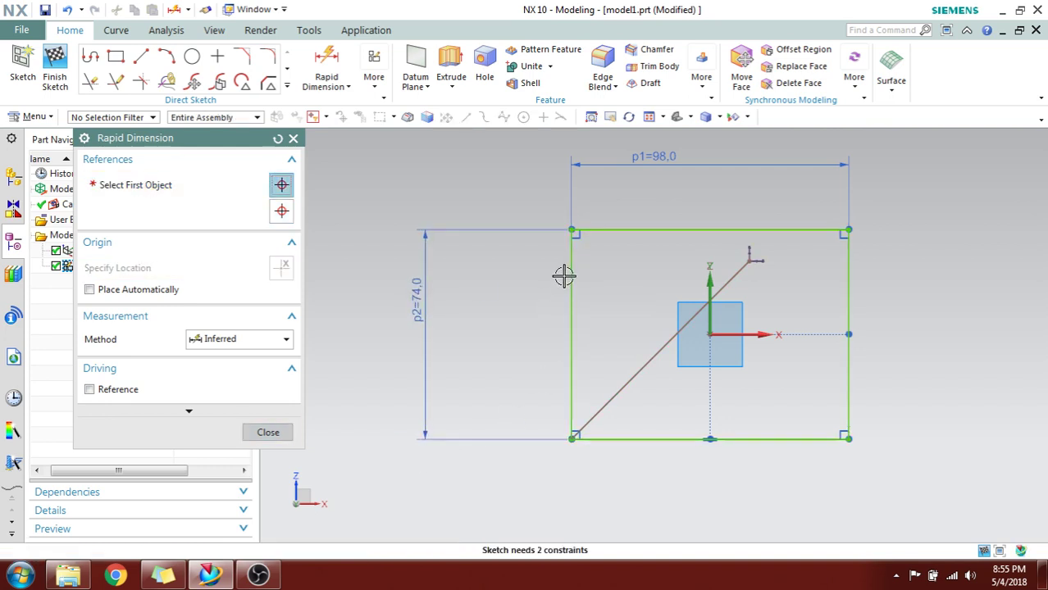
Dimension the diagonal's angle to the bottom edge at 45° as p3
left_click(621, 389)
left_click(628, 437)
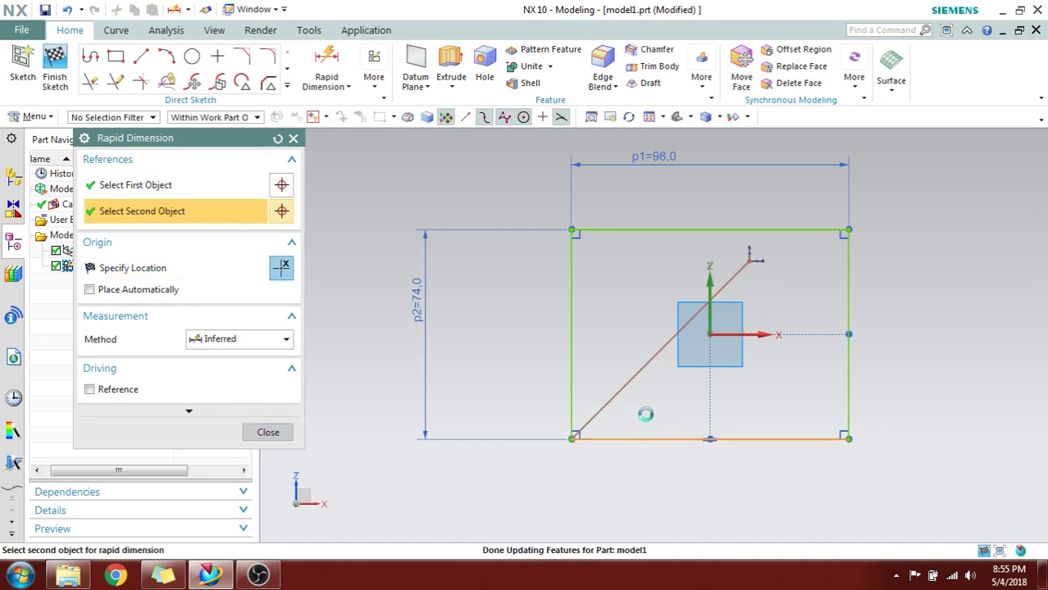
left_click(657, 402)
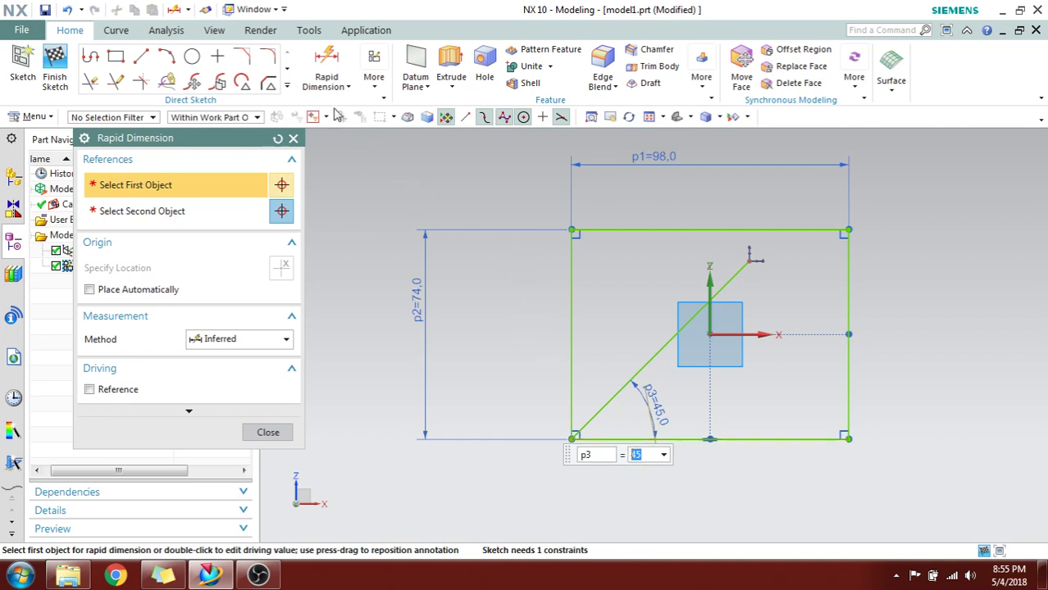
key("Escape")
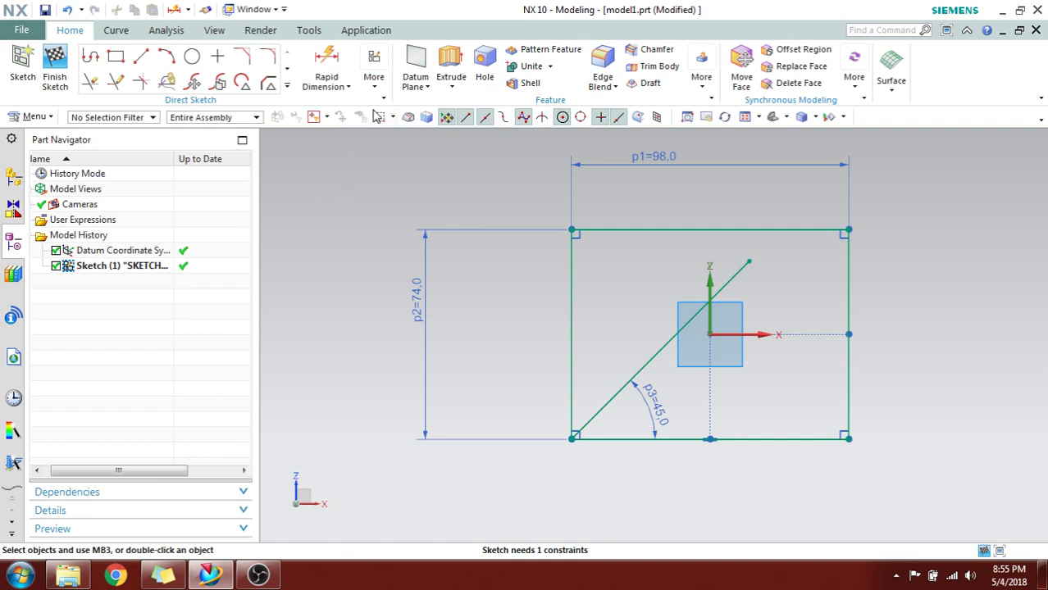
Browse the More sketch tools list, briefly starting and cancelling Rapid Dimension
left_click(374, 82)
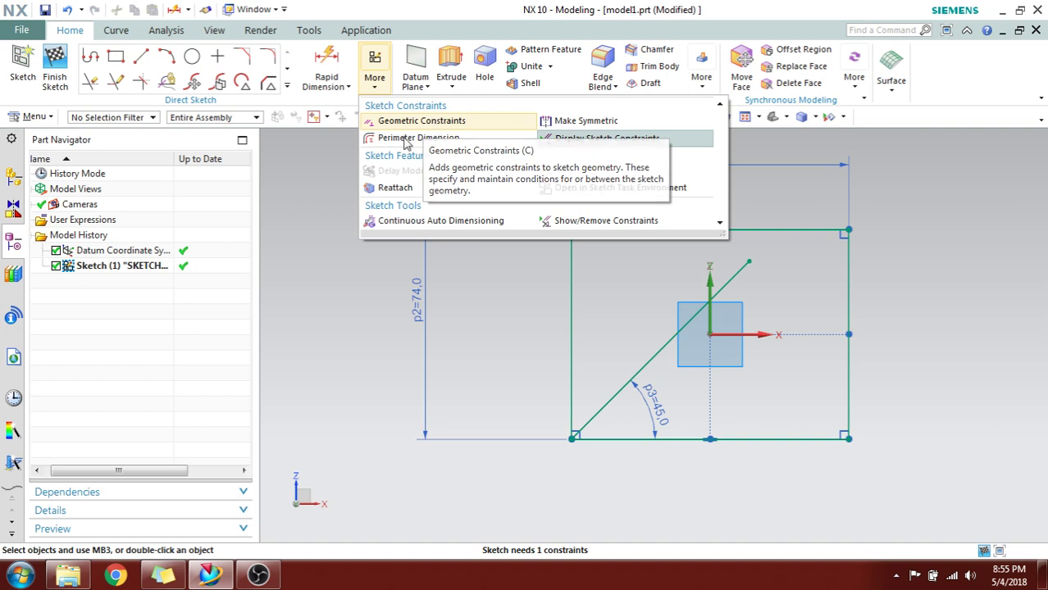
left_click(306, 204)
left_click(326, 65)
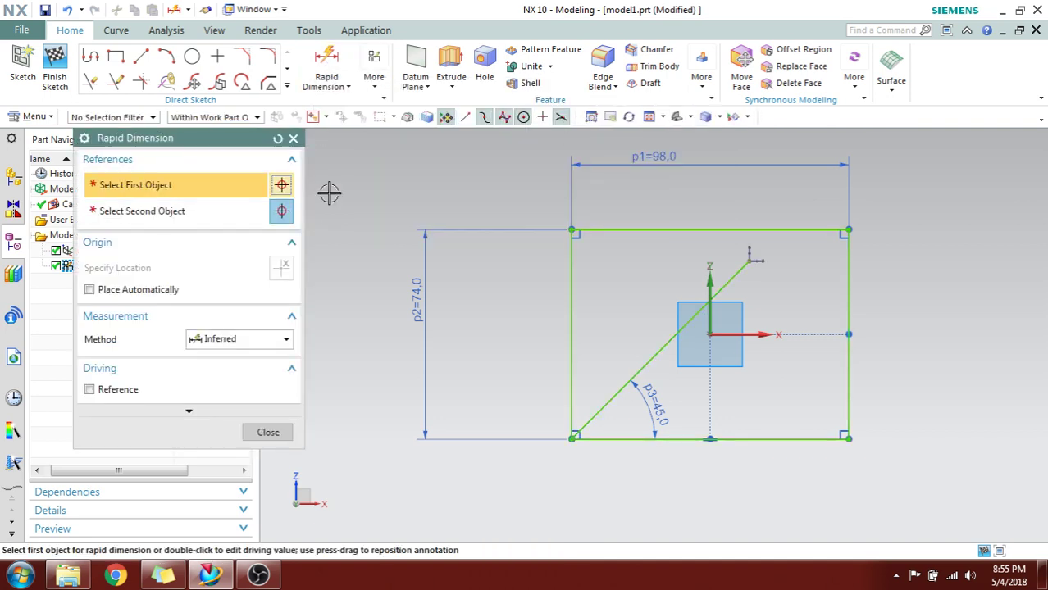
key("Escape")
left_click(375, 87)
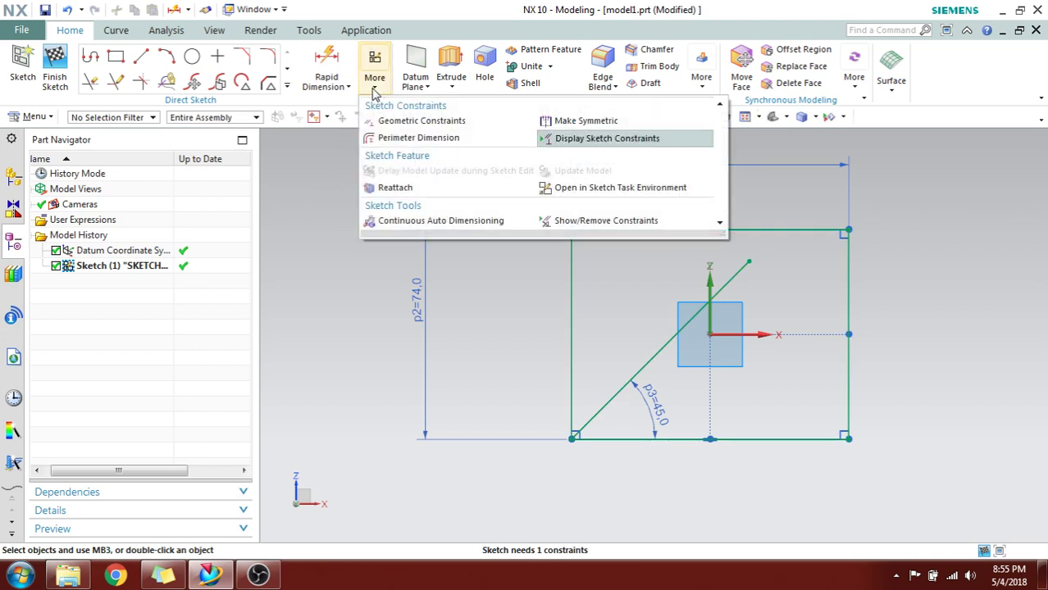
left_click(369, 252)
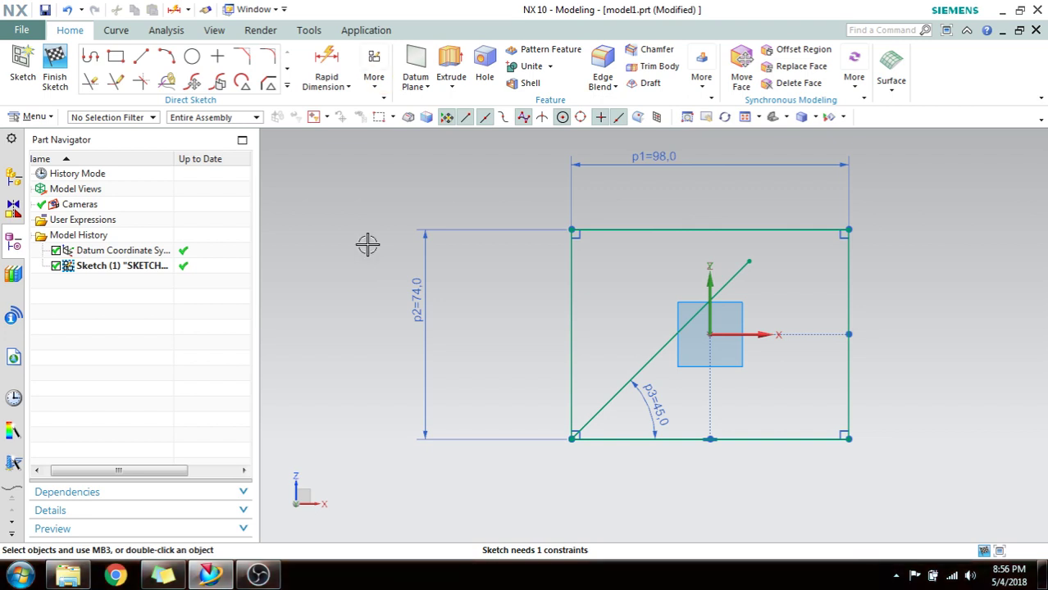
Open Geometric Constraints and stop its introductory notice from showing again
left_click(373, 76)
left_click(393, 121)
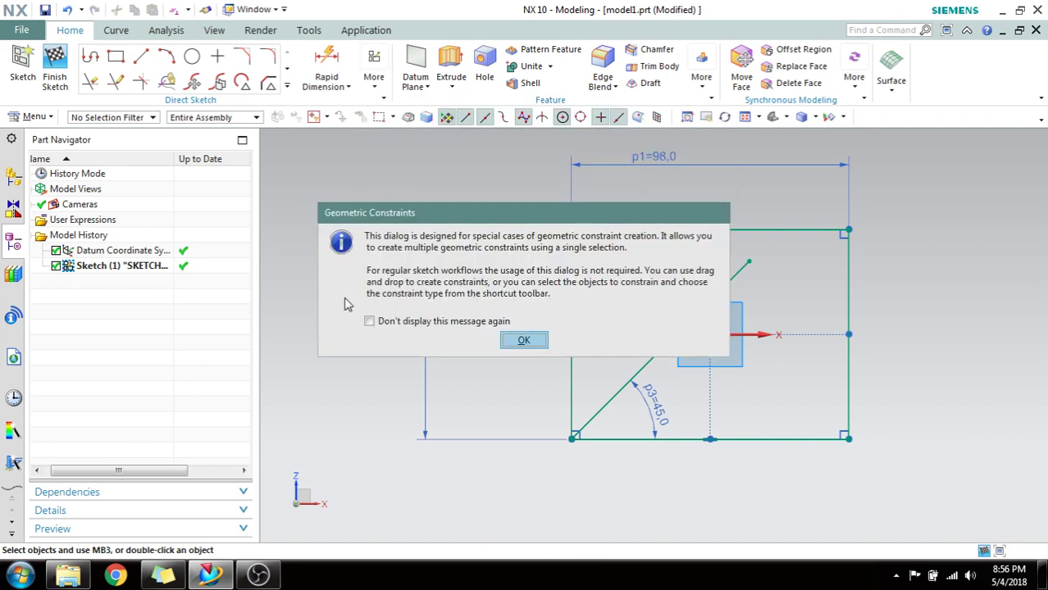
left_click(386, 321)
left_click(524, 340)
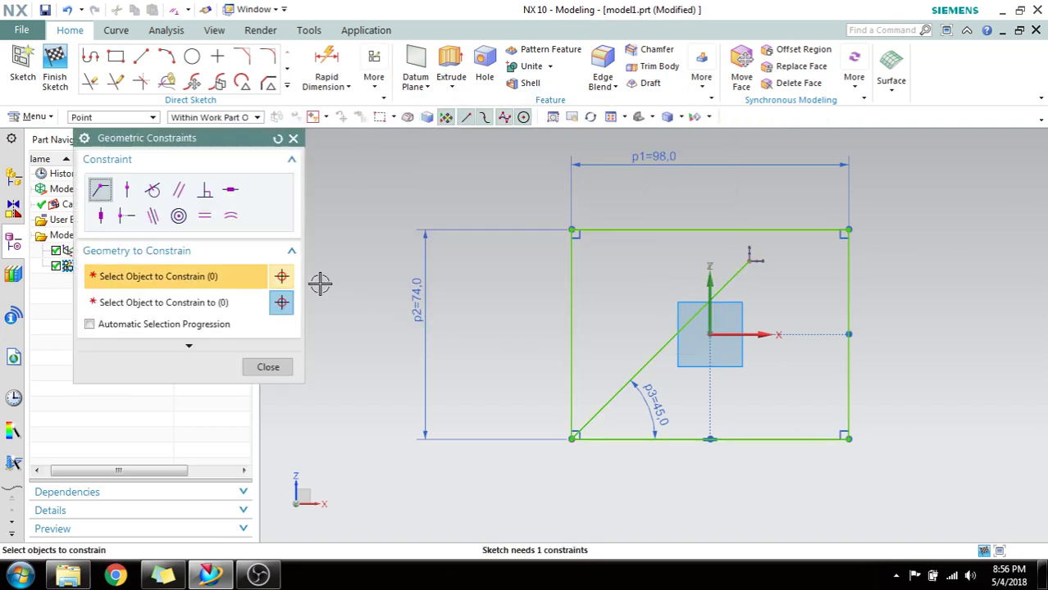
Enable Automatic Selection Progression in the Geometric Constraints dialog
left_click_drag(156, 137, 204, 104)
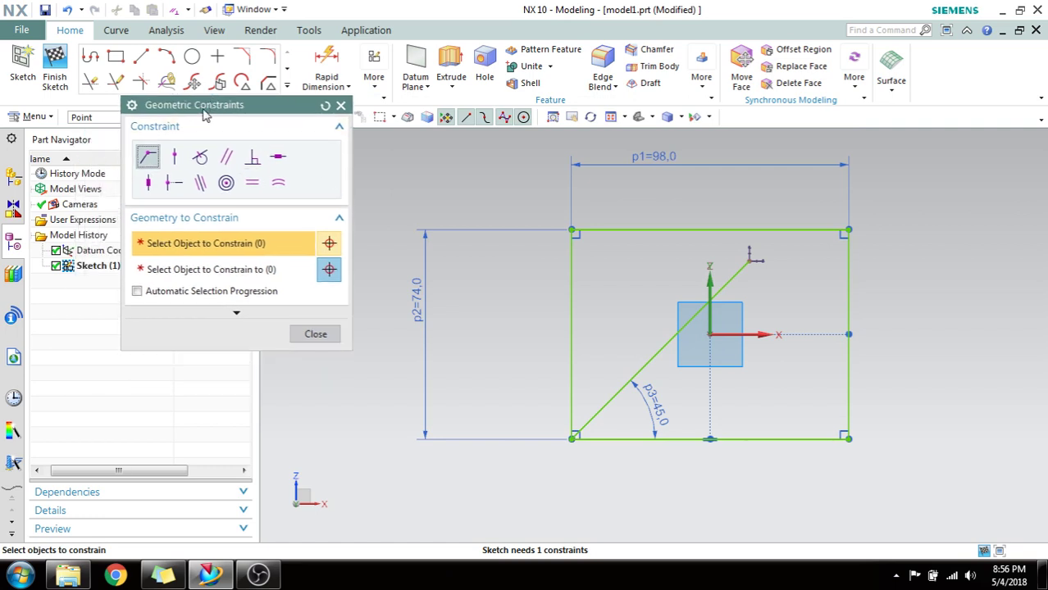
left_click(216, 292)
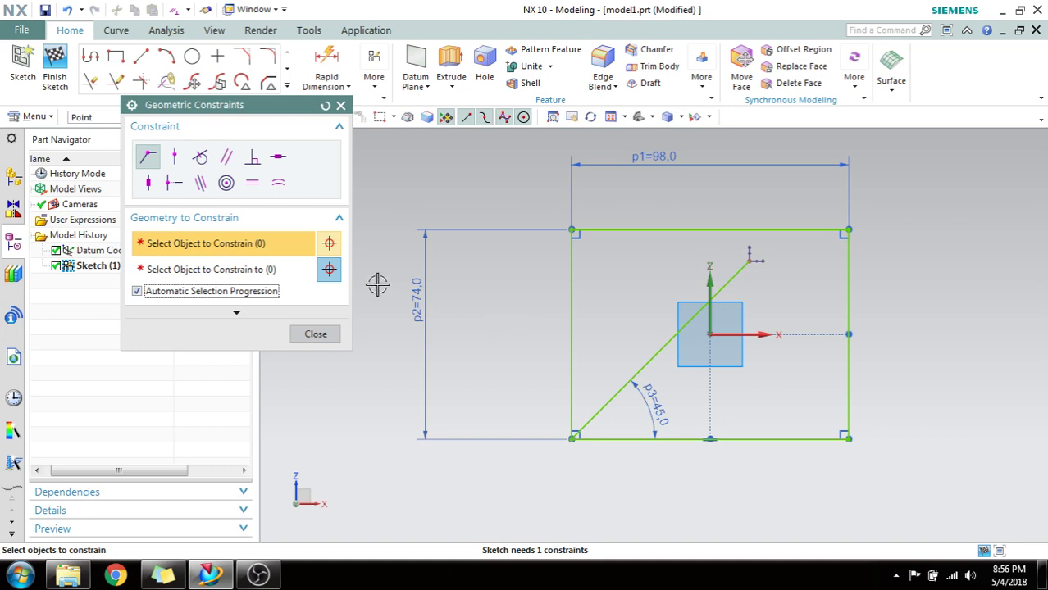
middle_click_drag(540, 344, 655, 332, "shift")
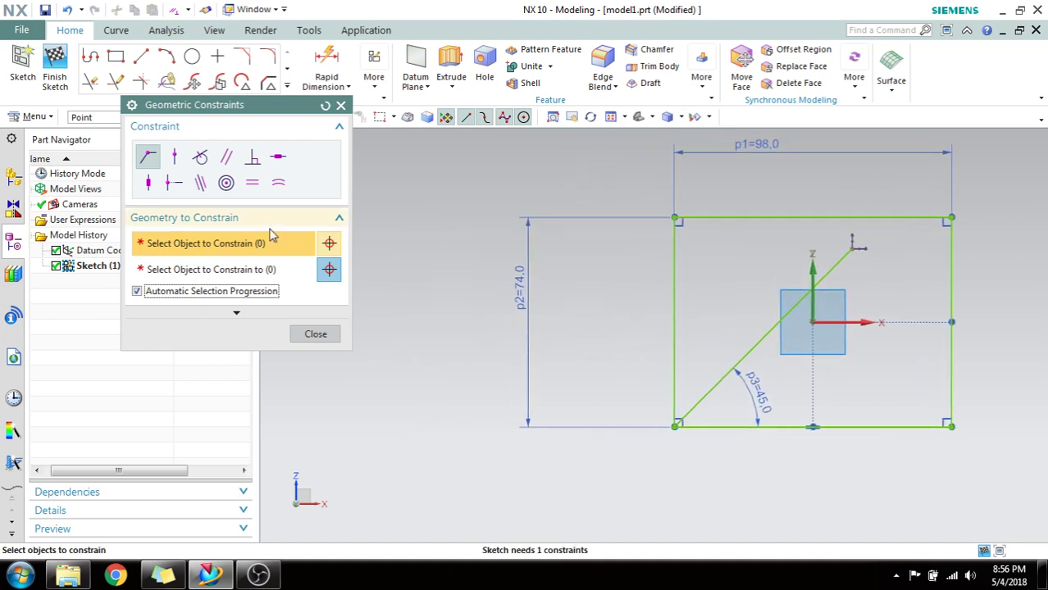
Draw a new loose sloped line to the left of the rectangle
key("Escape")
left_click(142, 56)
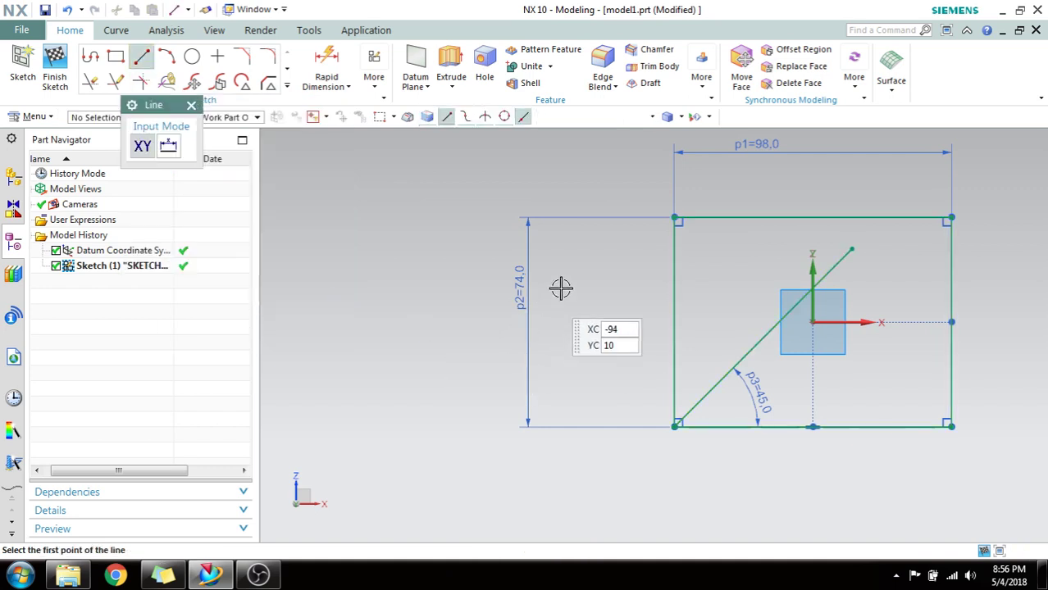
left_click(611, 280)
left_click(447, 304)
key("Escape")
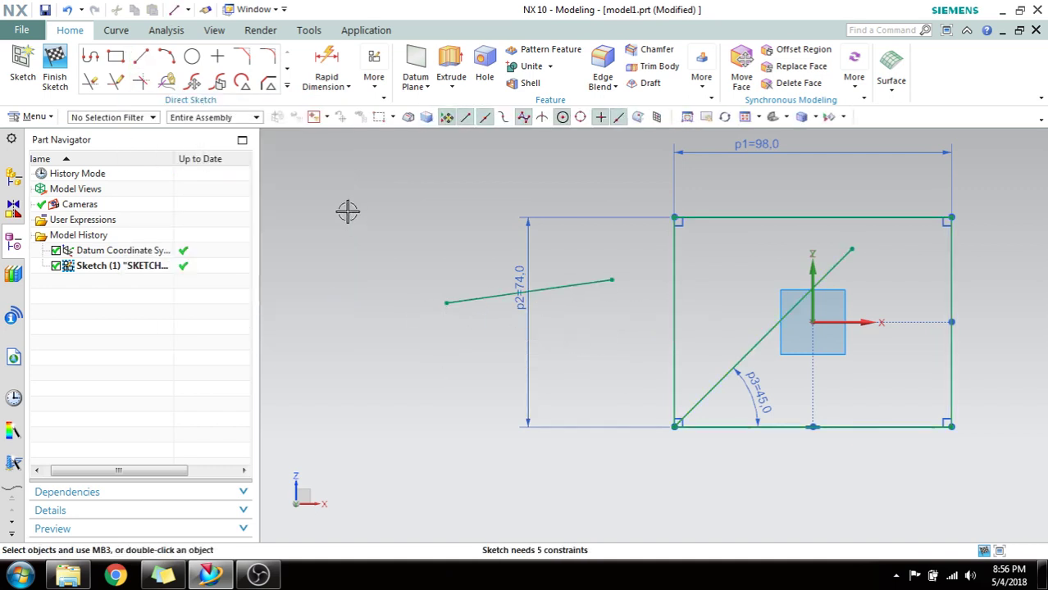
Pin the line's endpoints with Point On Curve onto the rectangle's left edge and the diagonal's extension
key("c")
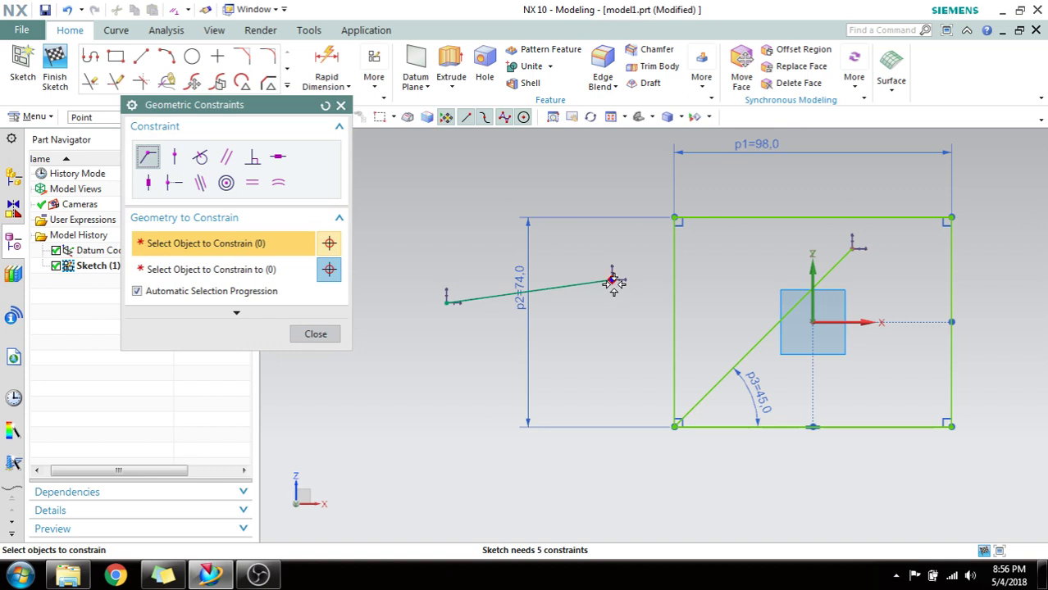
left_click(173, 158)
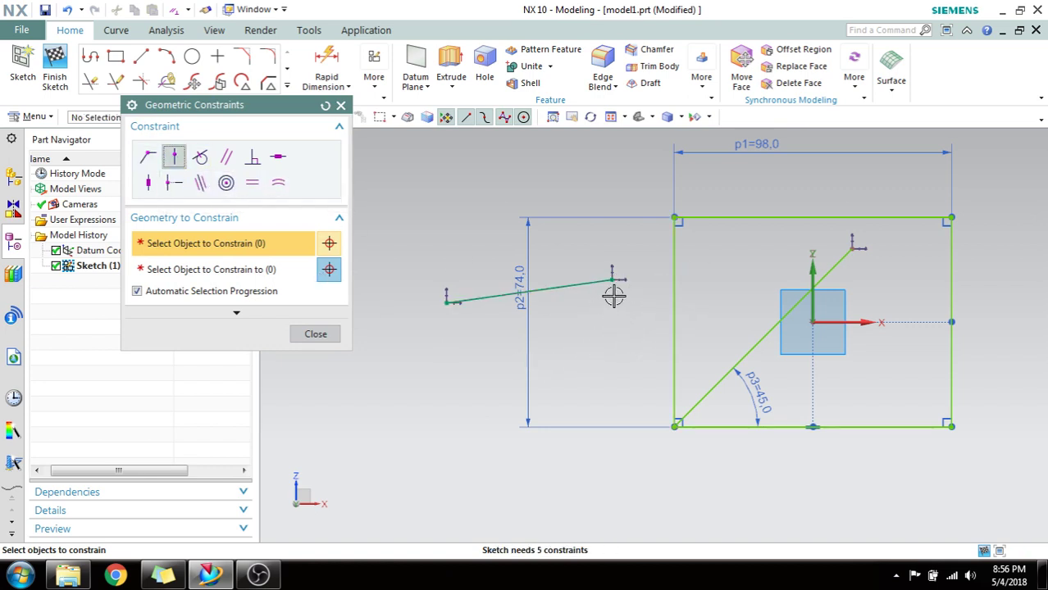
left_click(155, 293)
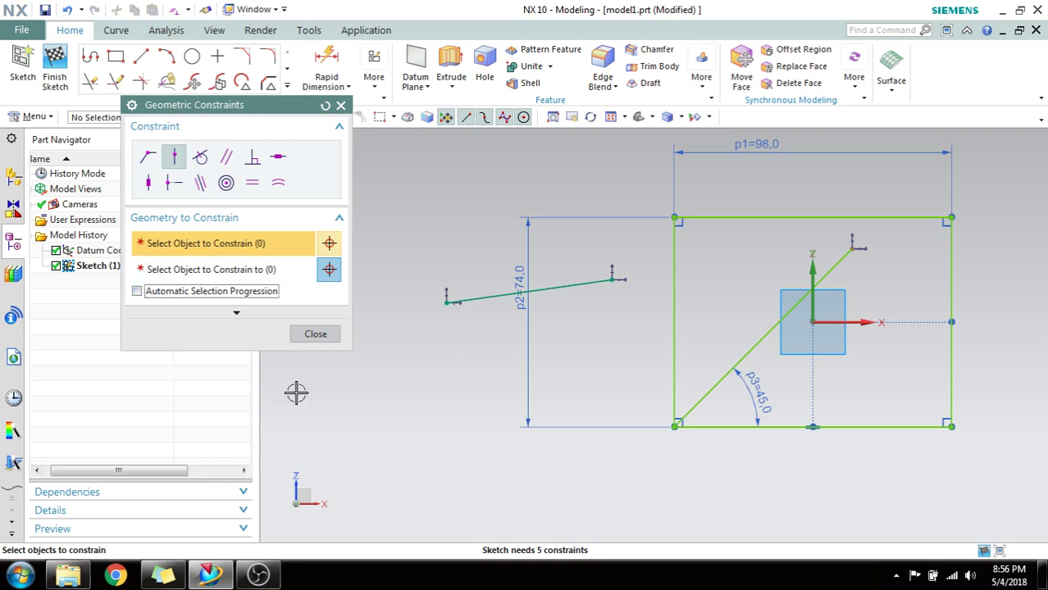
left_click(612, 281)
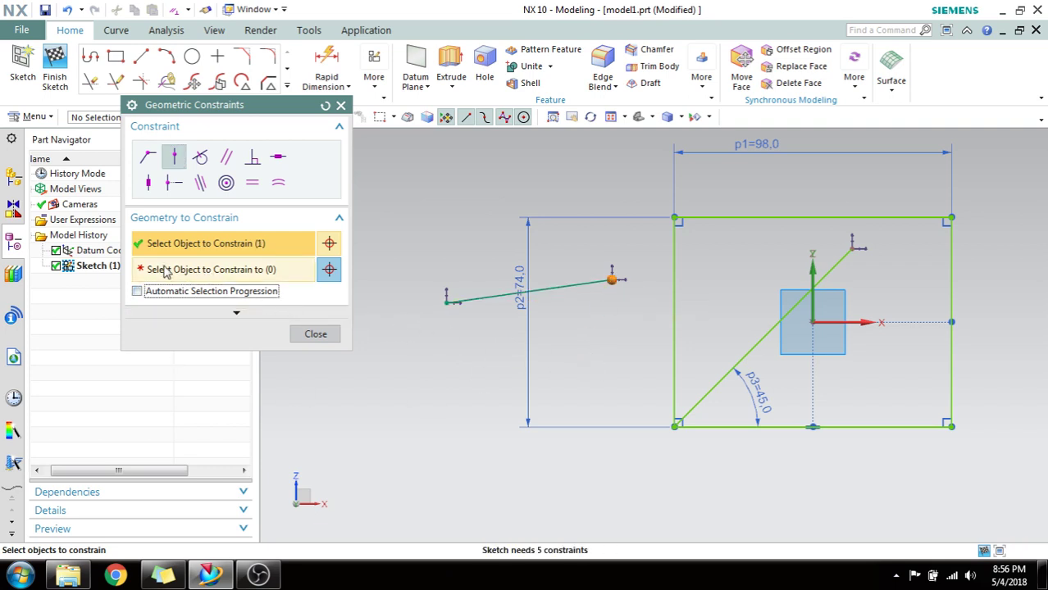
left_click(204, 274)
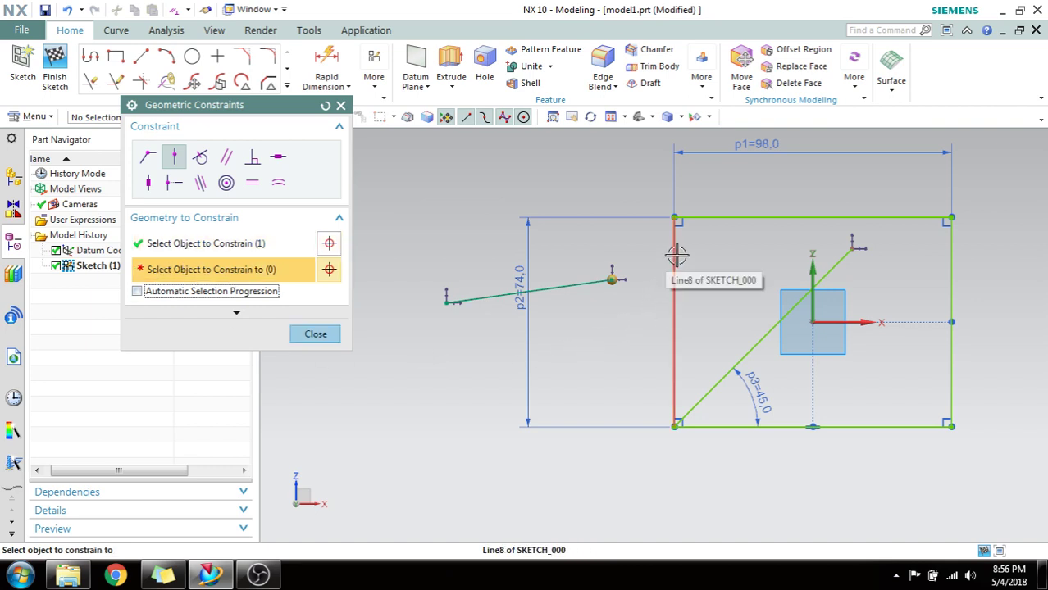
left_click(674, 261)
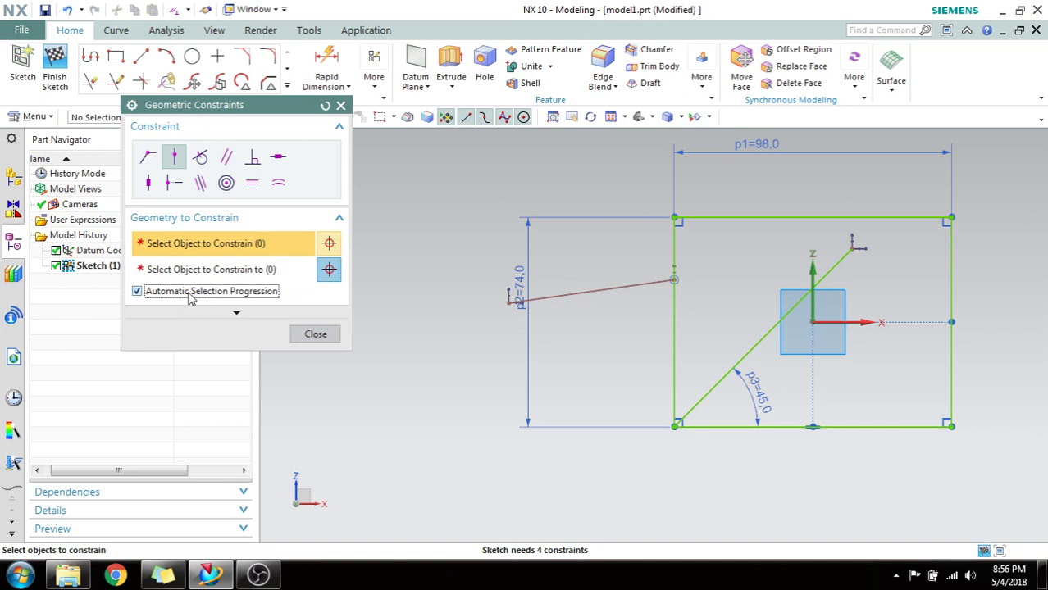
left_click(508, 302)
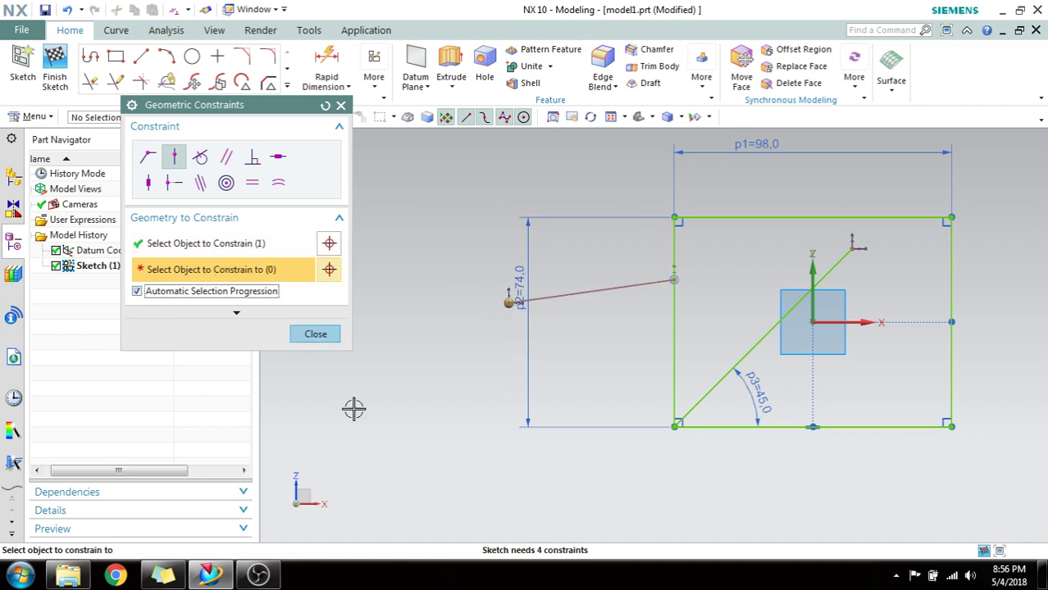
left_click(674, 427)
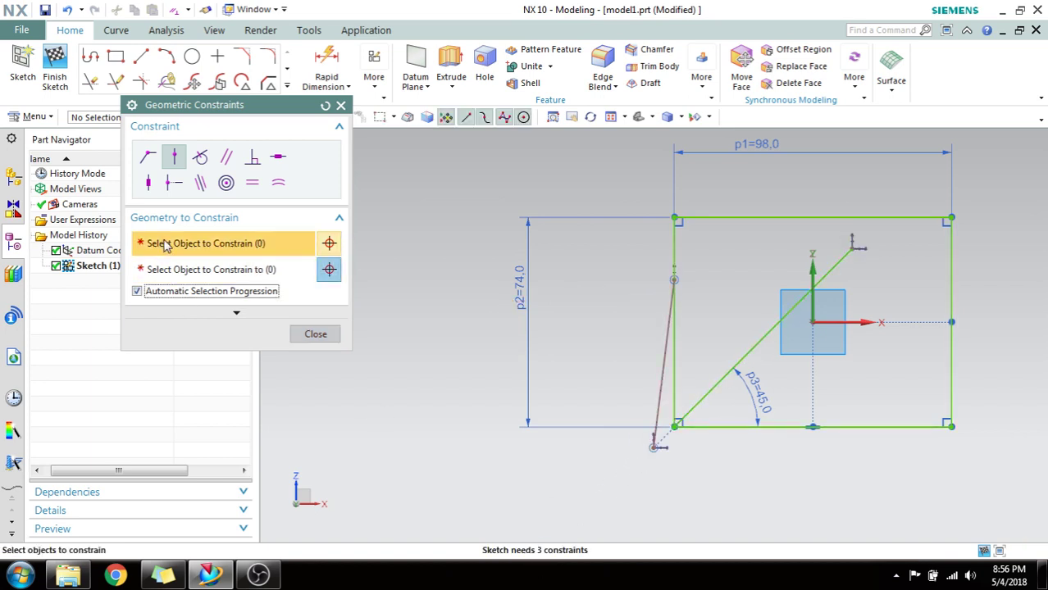
left_click(312, 332)
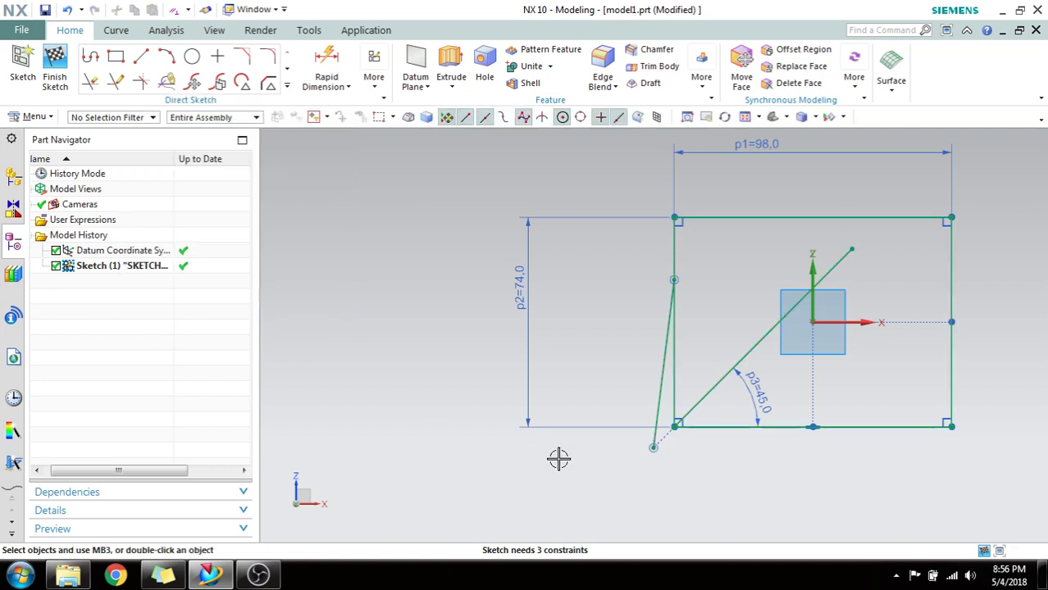
key("ctrl+z")
Delete the loose sloped line and the rectangle's left and top sides
left_click(625, 288)
scroll(570, 314, "up", 3)
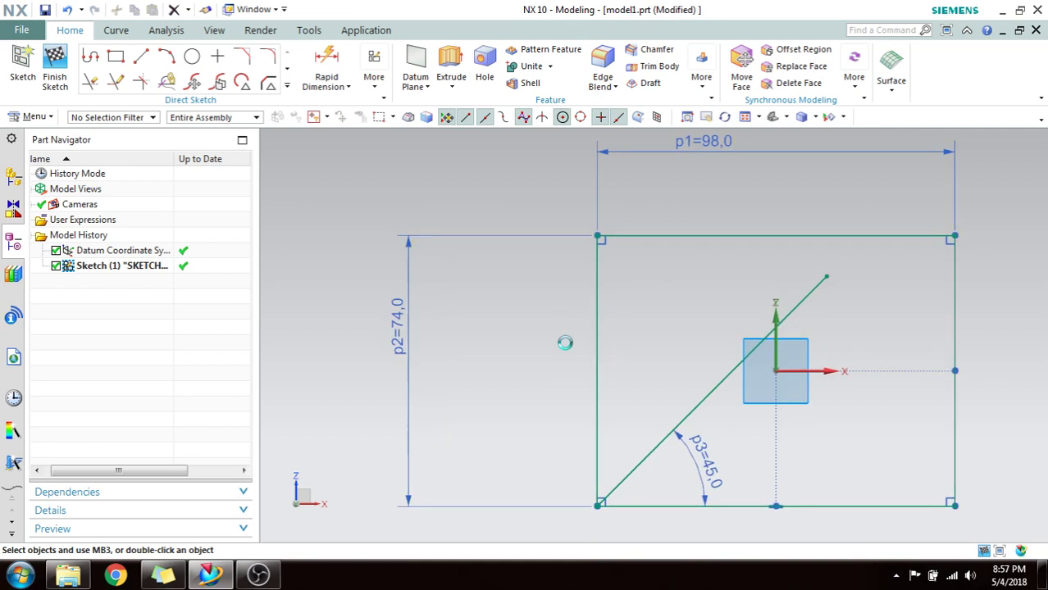
left_click(568, 318)
key("Delete")
left_click(557, 244)
key("Delete")
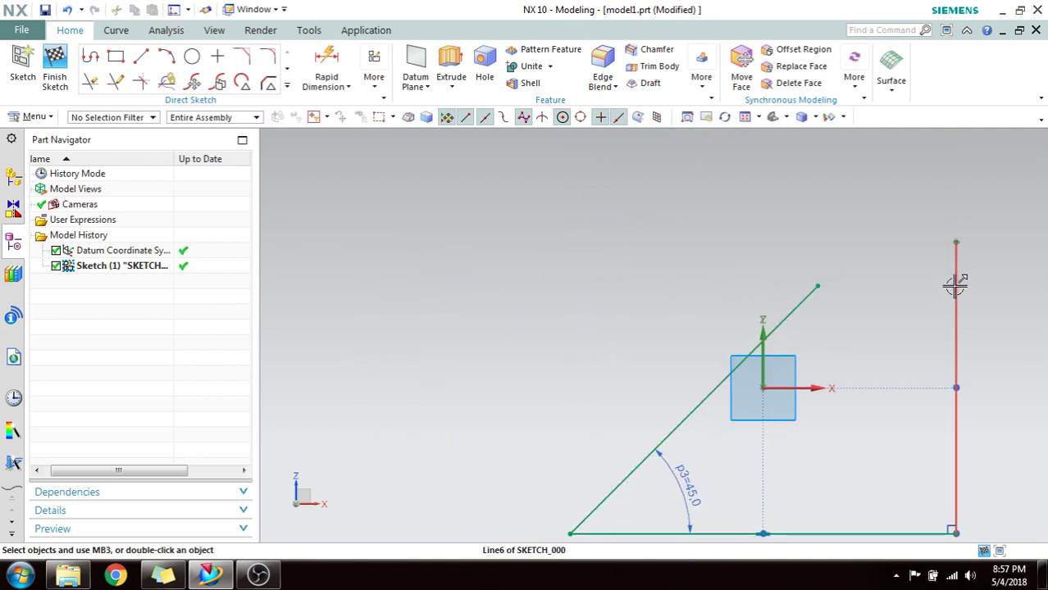
Delete the 45° diagonal with its angle dimension and the rectangle's right and bottom sides
left_click(813, 295)
key("Delete")
scroll(622, 260, "up", 3)
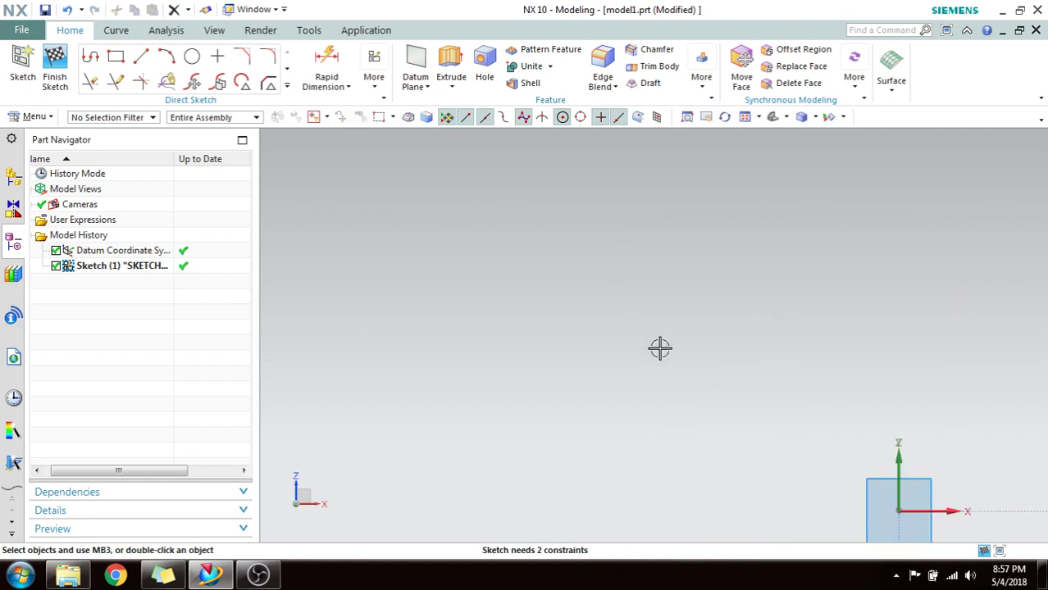
scroll(660, 348, "down", 5)
left_click(860, 339)
key("Delete")
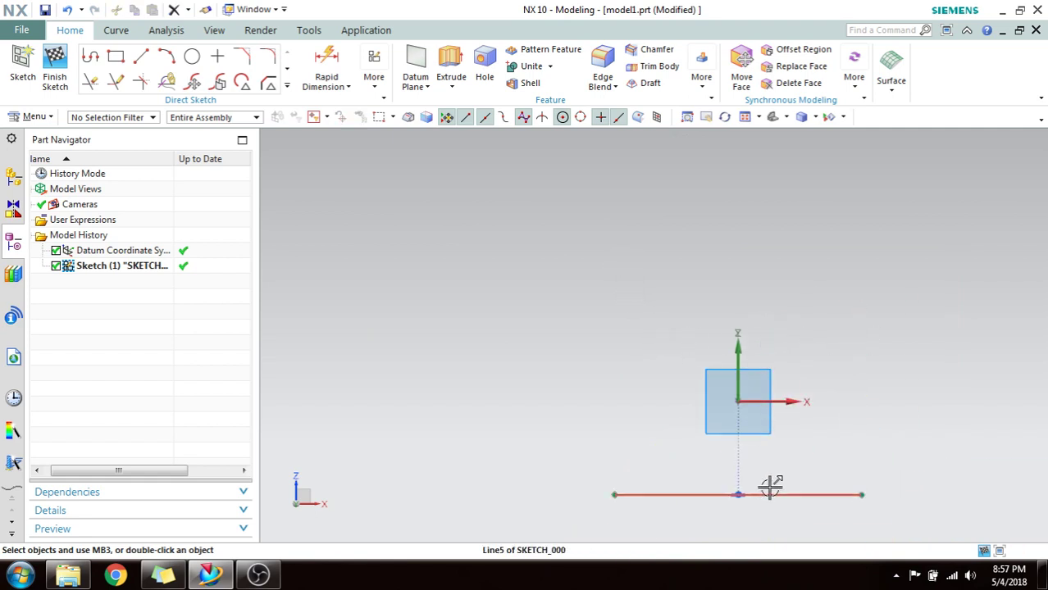
left_click(768, 494)
key("Delete")
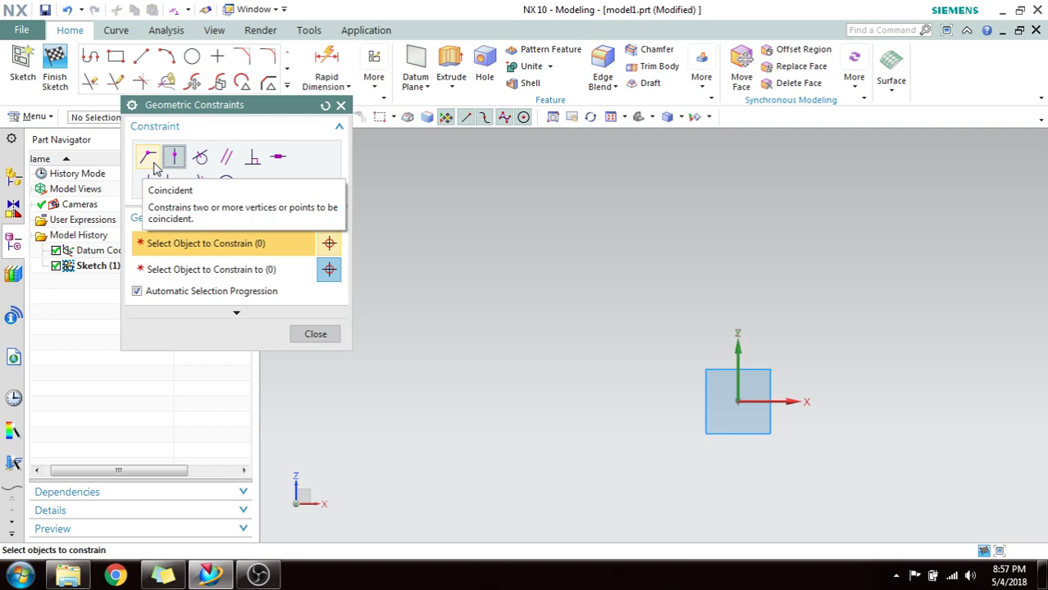
Draw two separate straight lines, one on the right and one on the left
left_click(141, 56)
left_click(673, 238)
left_click(831, 288)
left_click(559, 240)
left_click(480, 363)
key("Escape")
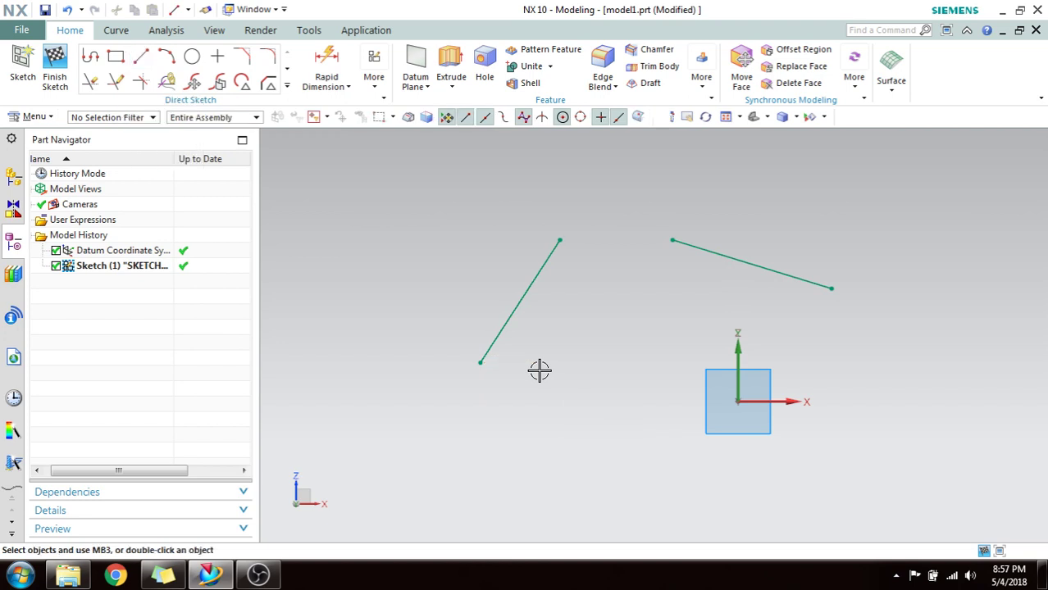
Make the two lines' top endpoints coincident, plus a second coincident between their other ends
key("c")
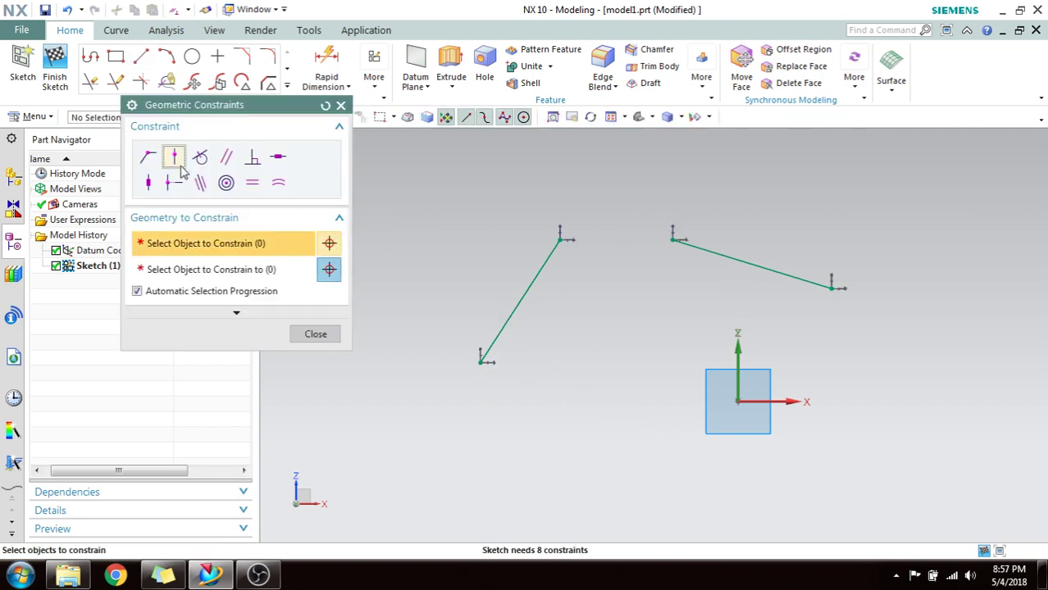
left_click(159, 159)
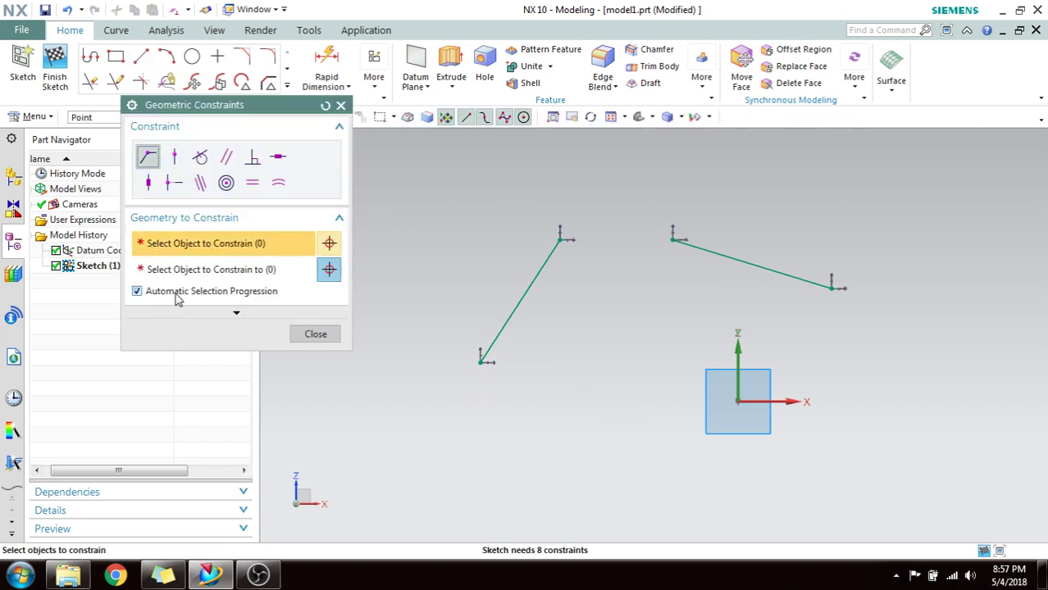
left_click(560, 238)
left_click(673, 238)
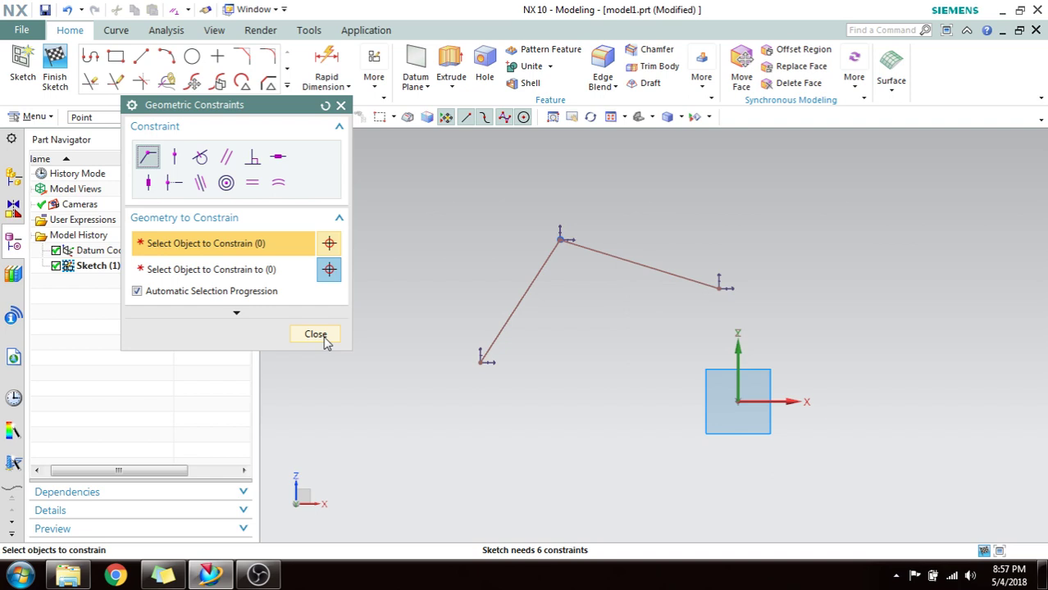
left_click(481, 360)
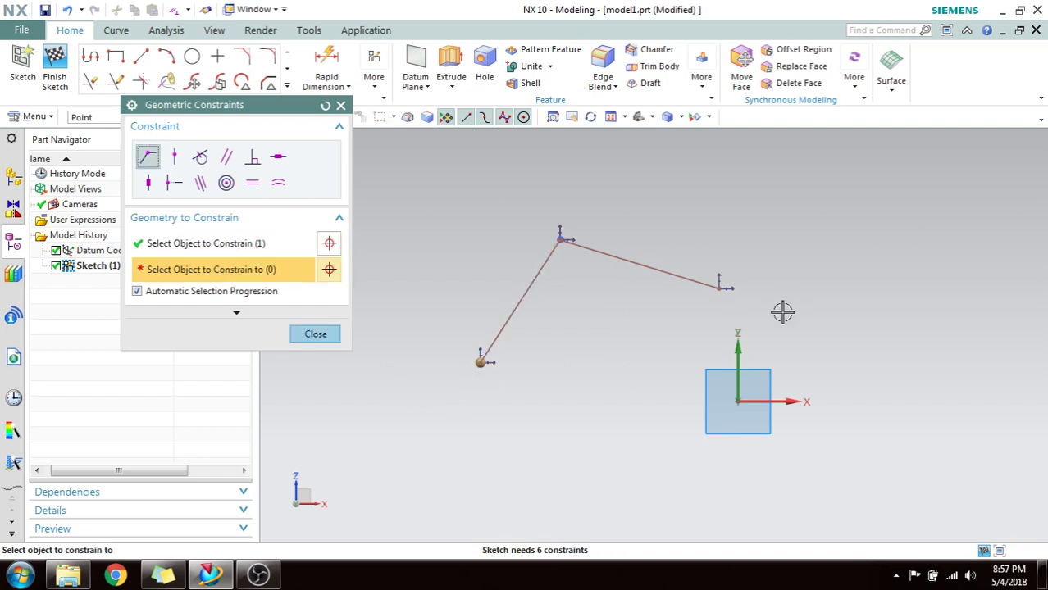
left_click(727, 288)
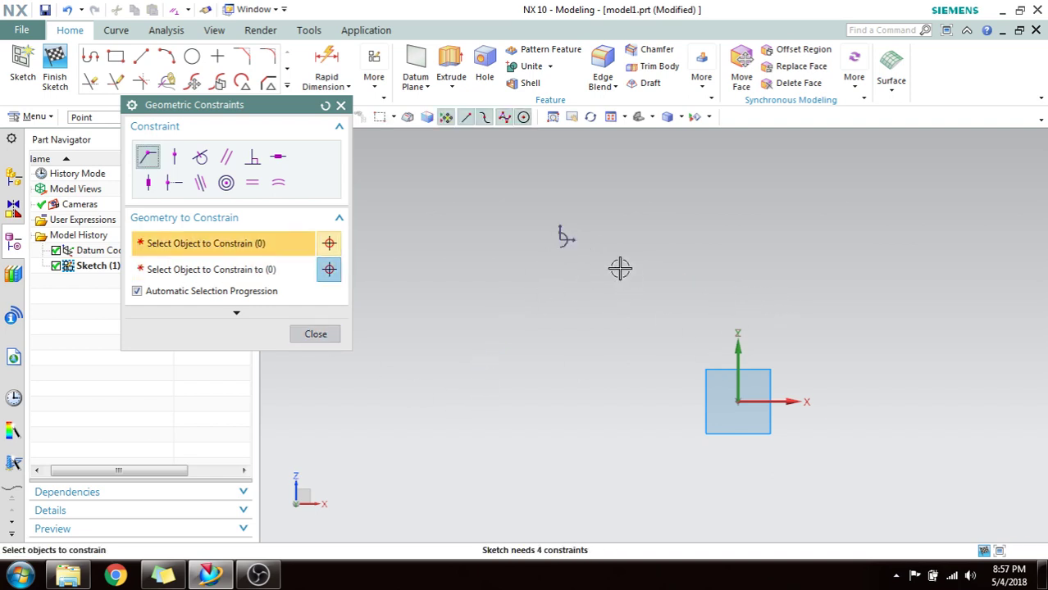
key("Escape")
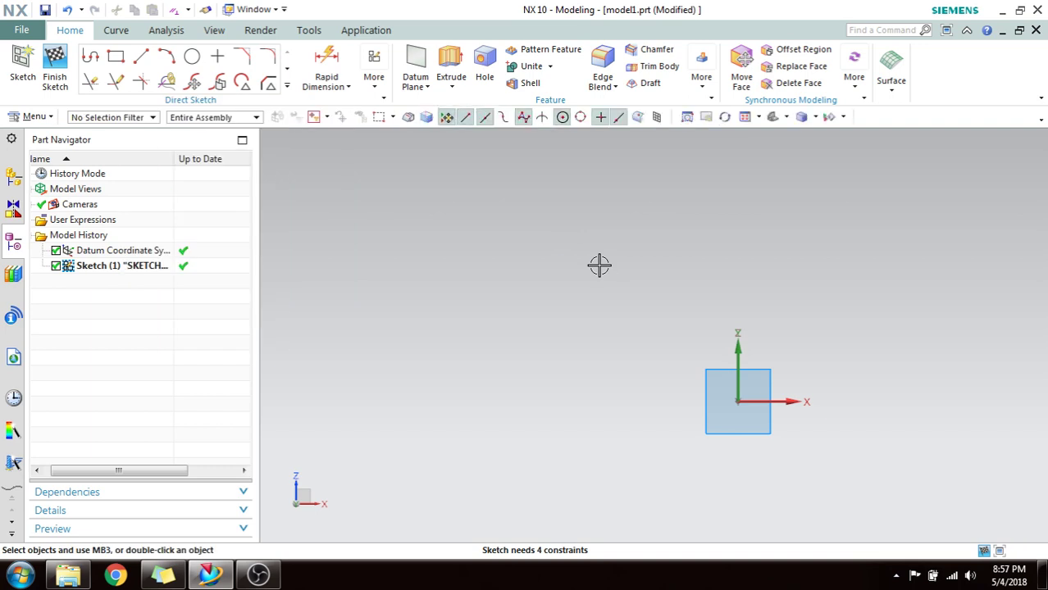
Undo the collapsing coincident constraint and draw a long third line
key("z")
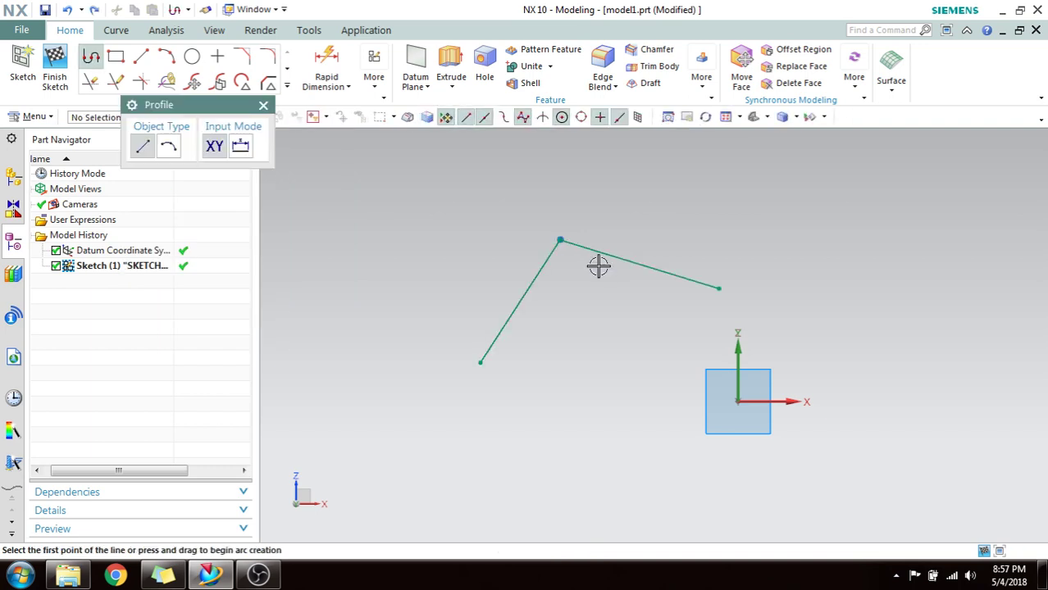
key("Escape")
key("c")
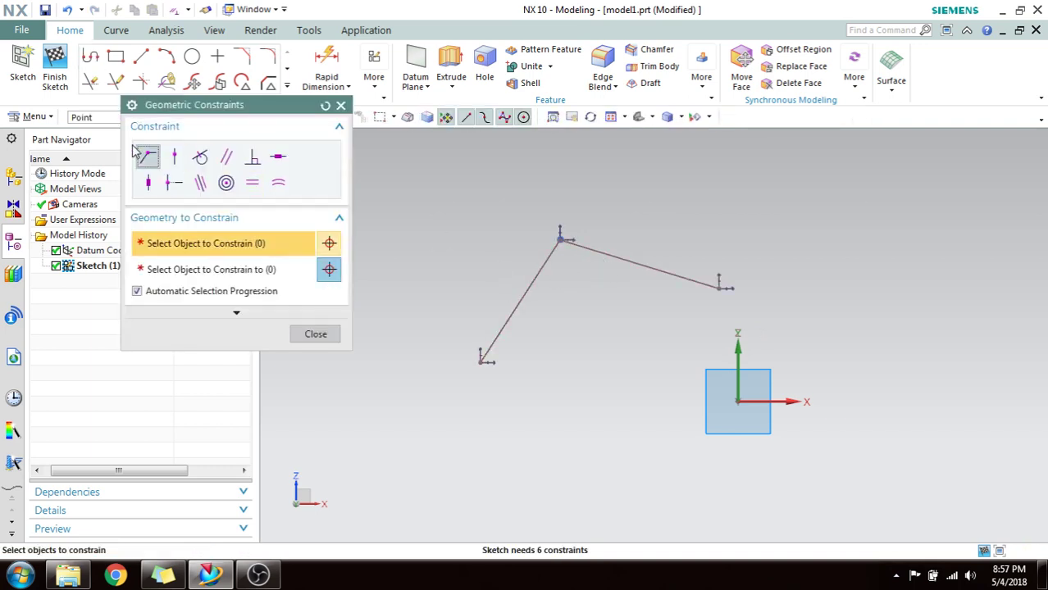
left_click(174, 156)
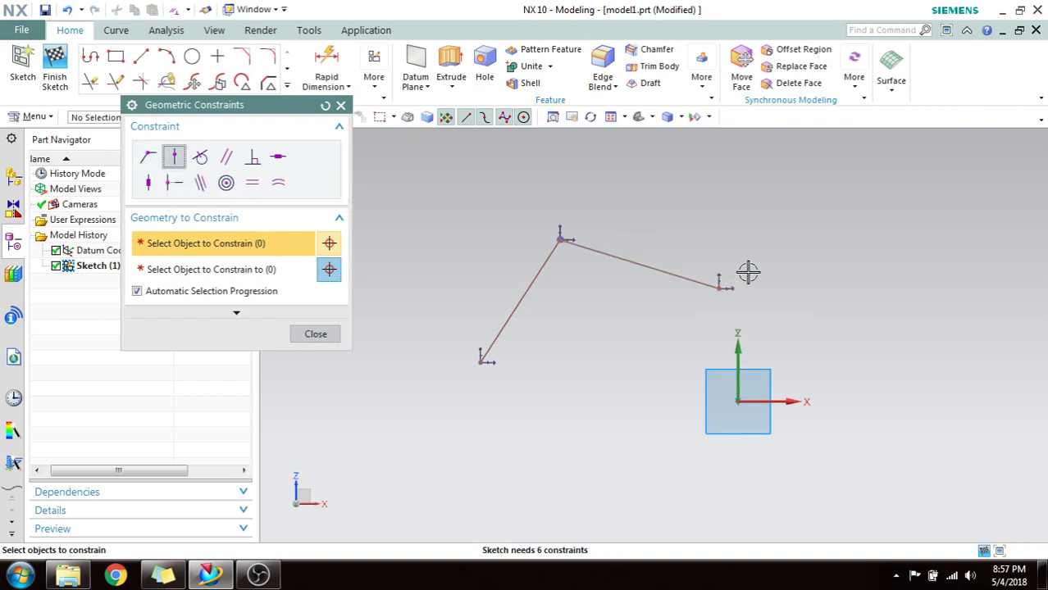
left_click(141, 54)
left_click(670, 406)
left_click(949, 271)
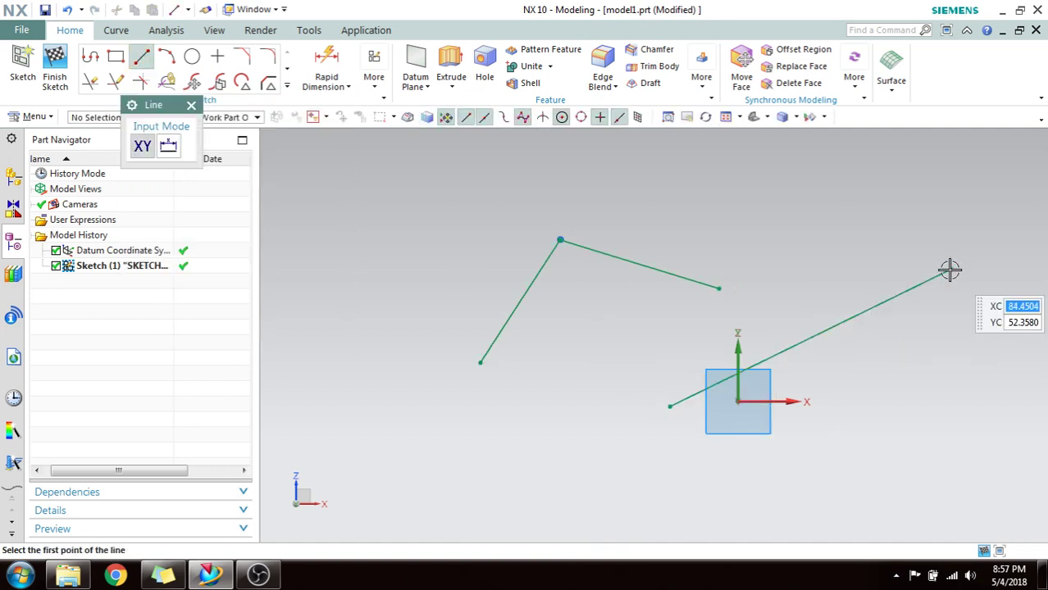
key("Escape")
Make the long line pass through the right leg's free endpoint with Point On Curve
key("c")
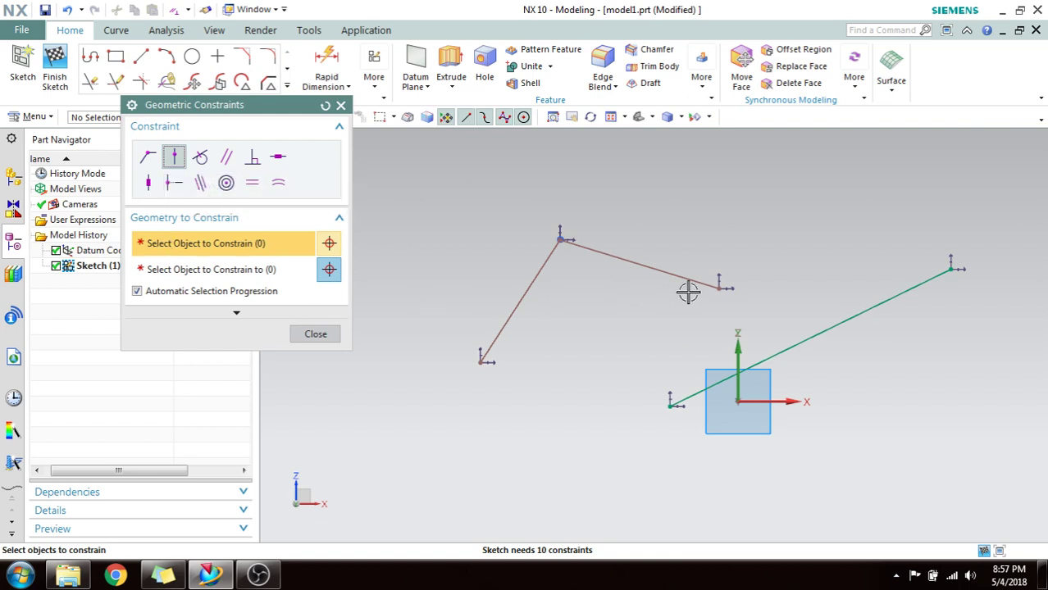
left_click(719, 288)
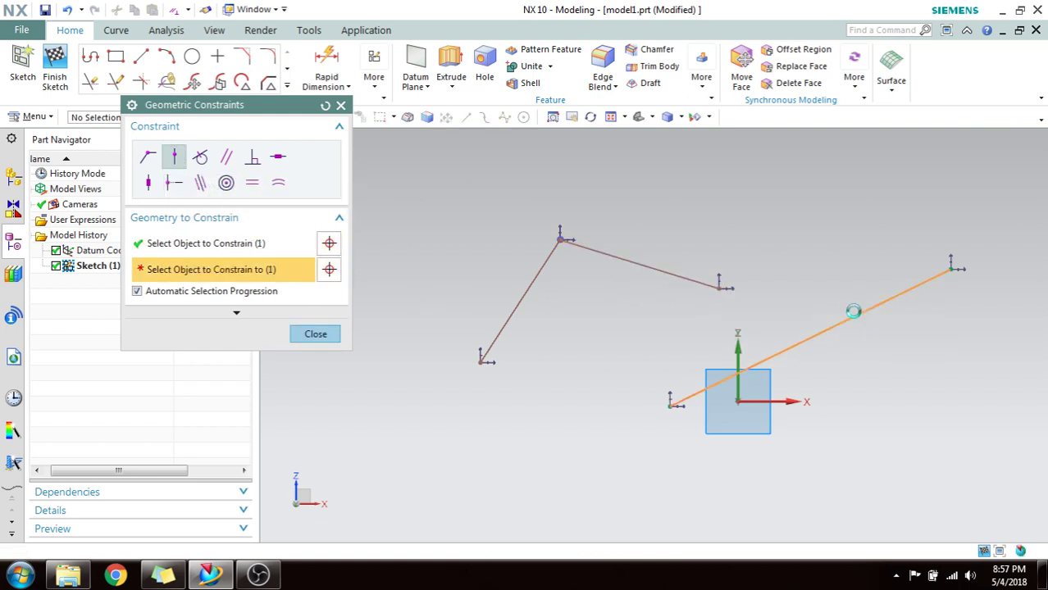
left_click(853, 312)
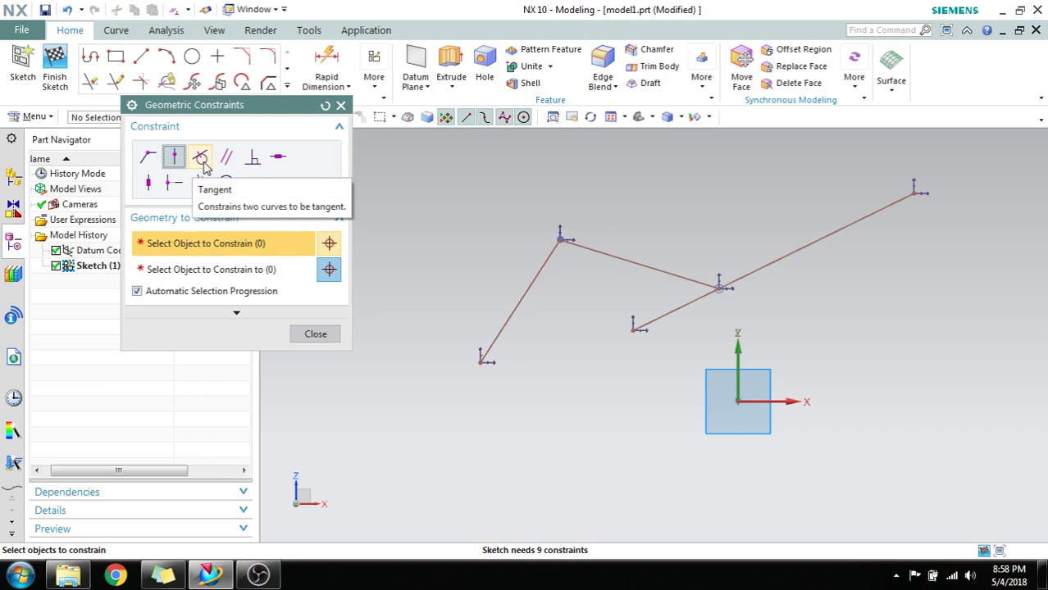
key("Escape")
Draw a circle between the two joined lines
left_click(191, 55)
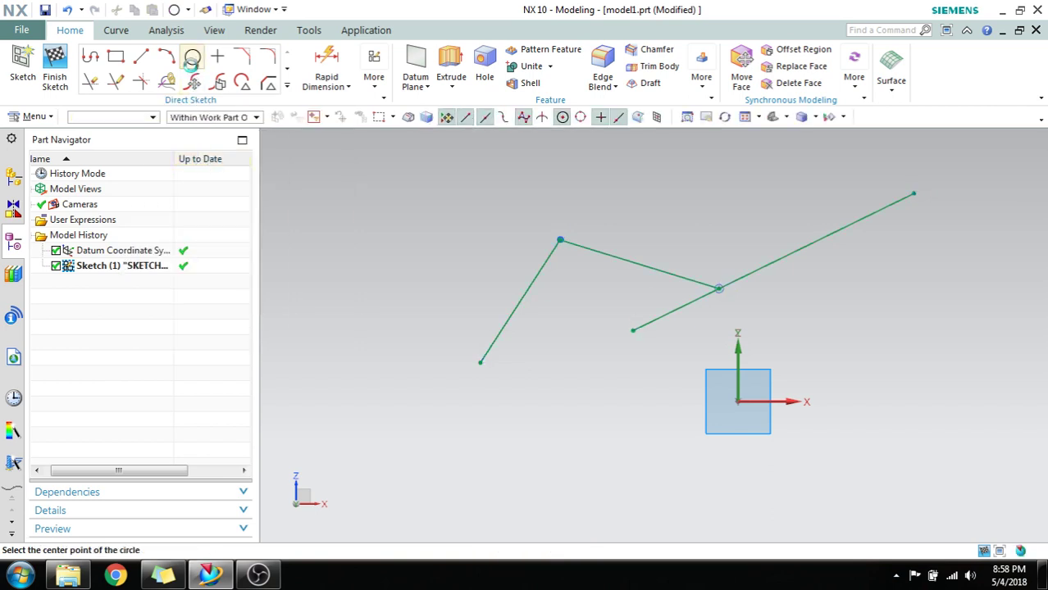
left_click(571, 356)
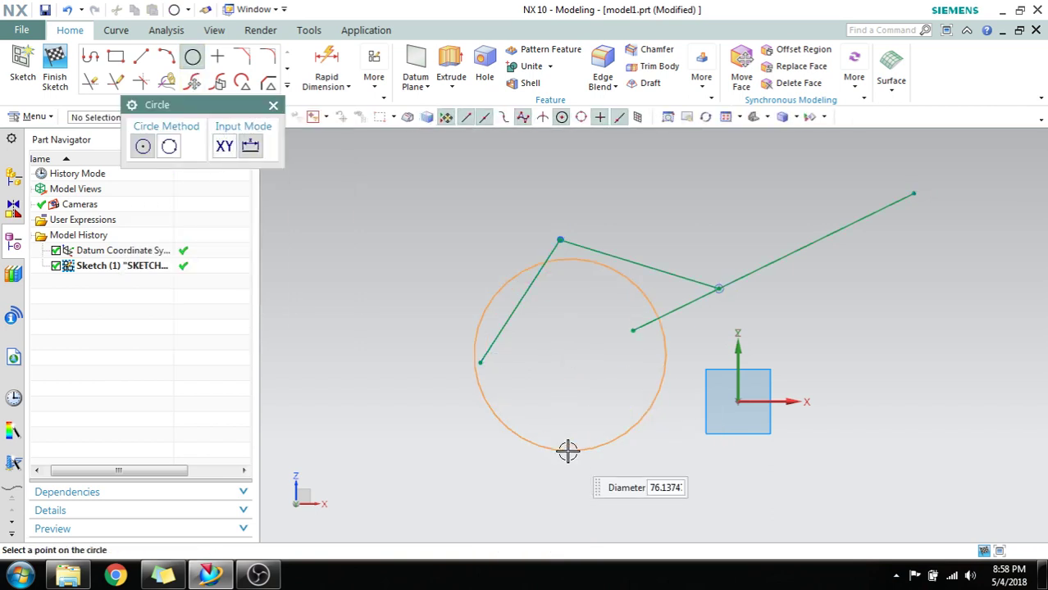
left_click(560, 408)
key("Escape")
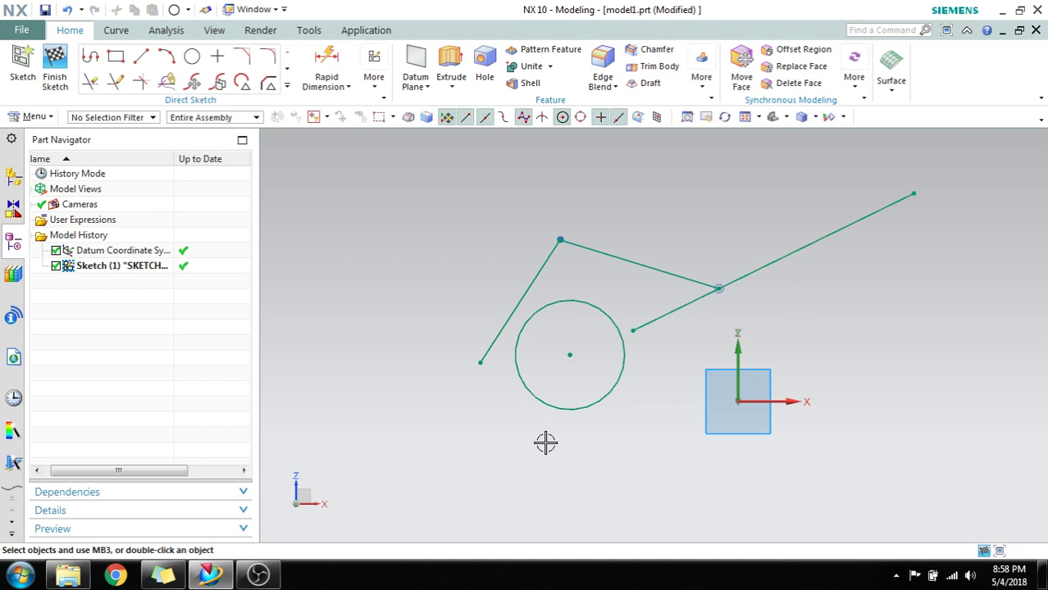
Make the circle tangent to the left, upper and short lower-right lines
key("c")
left_click(200, 156)
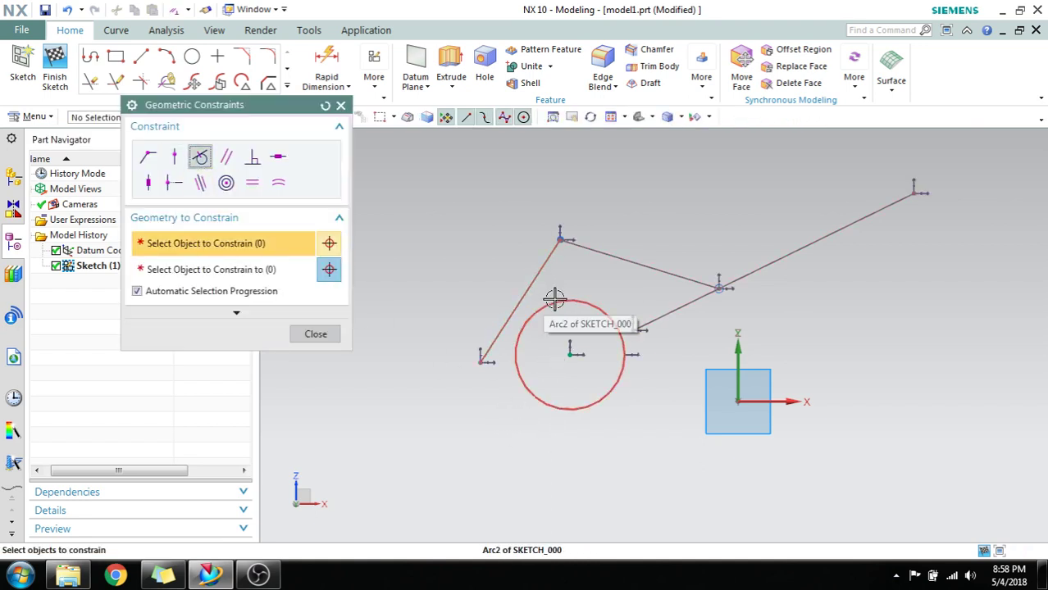
left_click(523, 287)
left_click(545, 300)
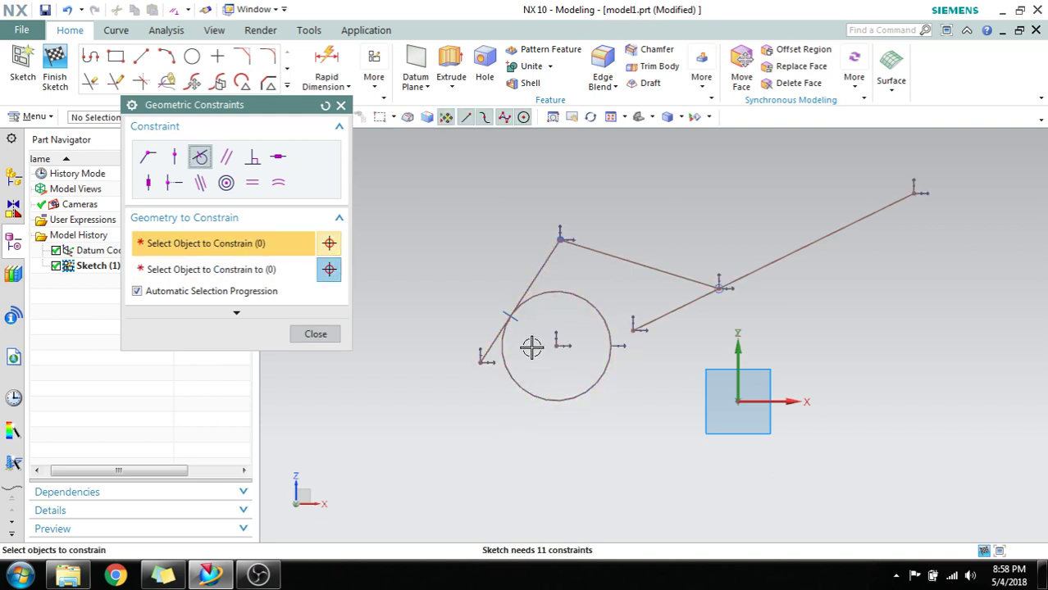
left_click(580, 297)
left_click(628, 261)
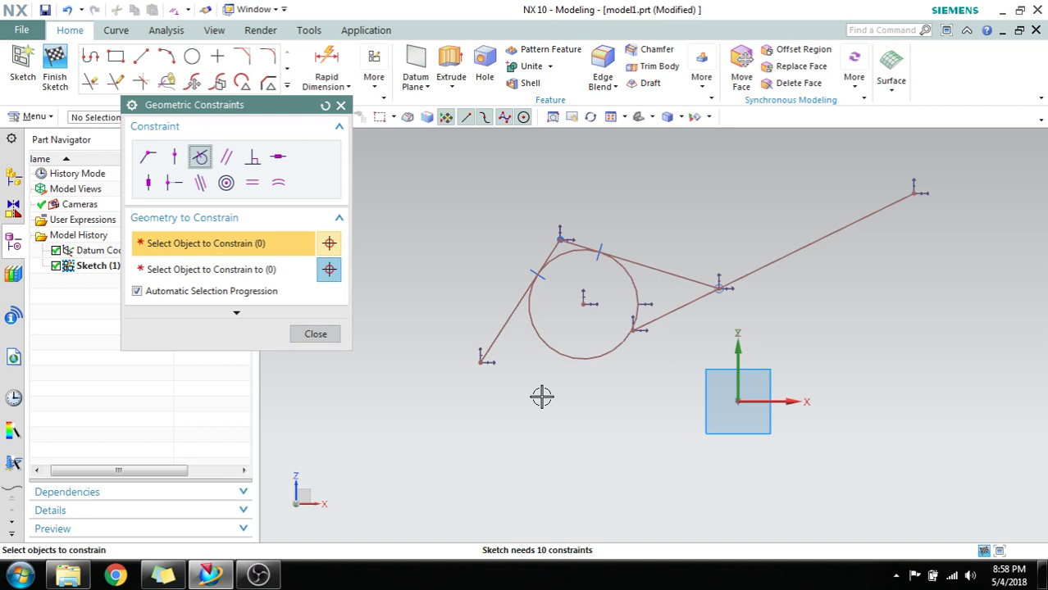
left_click(636, 321)
left_click(613, 354)
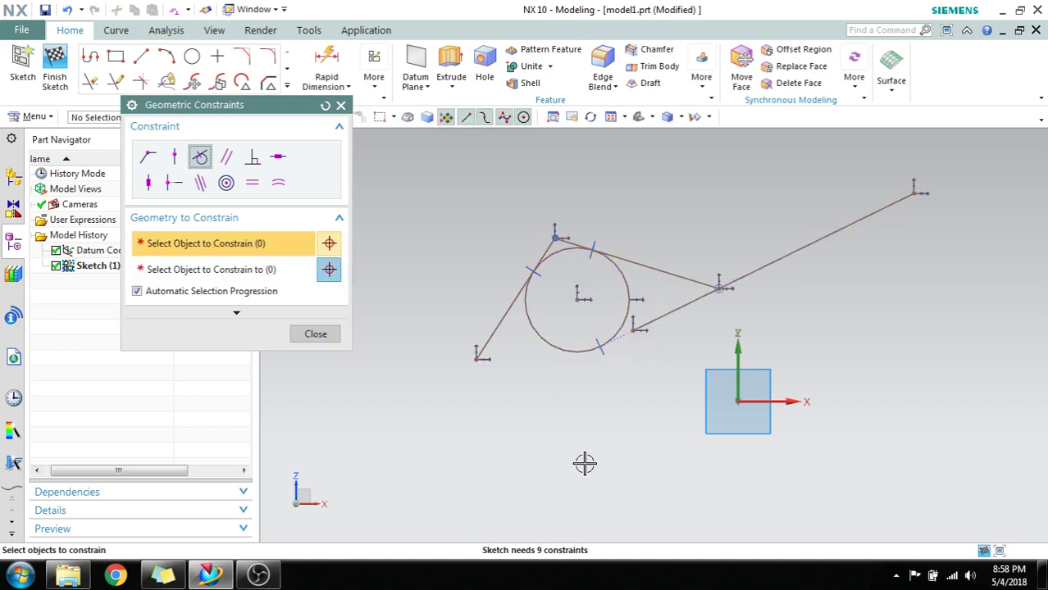
left_click(316, 334)
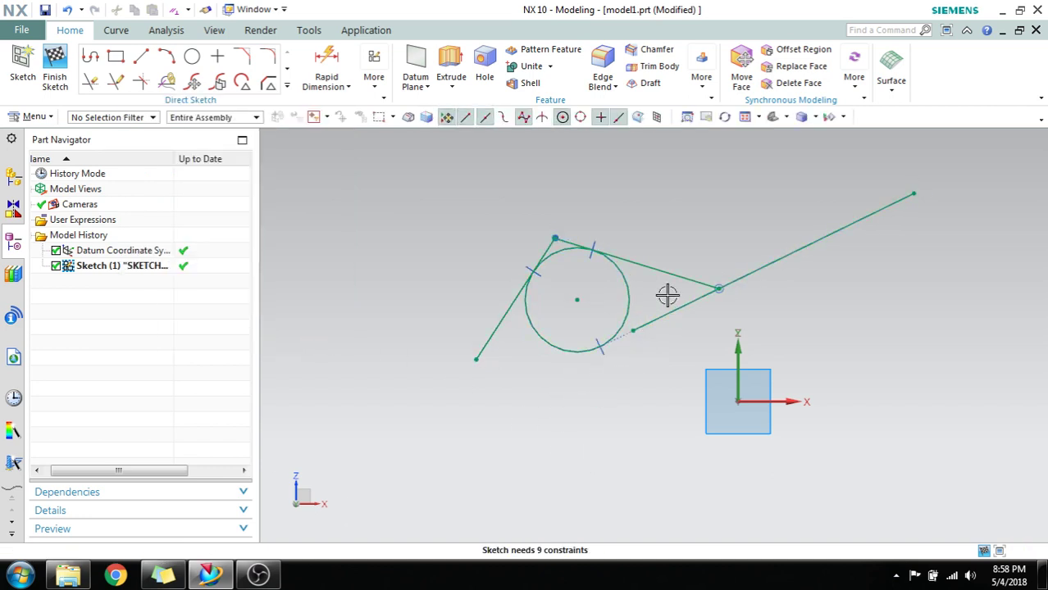
Delete all three tangent constraints and shrink the circle slightly
left_click(608, 353)
key("Delete")
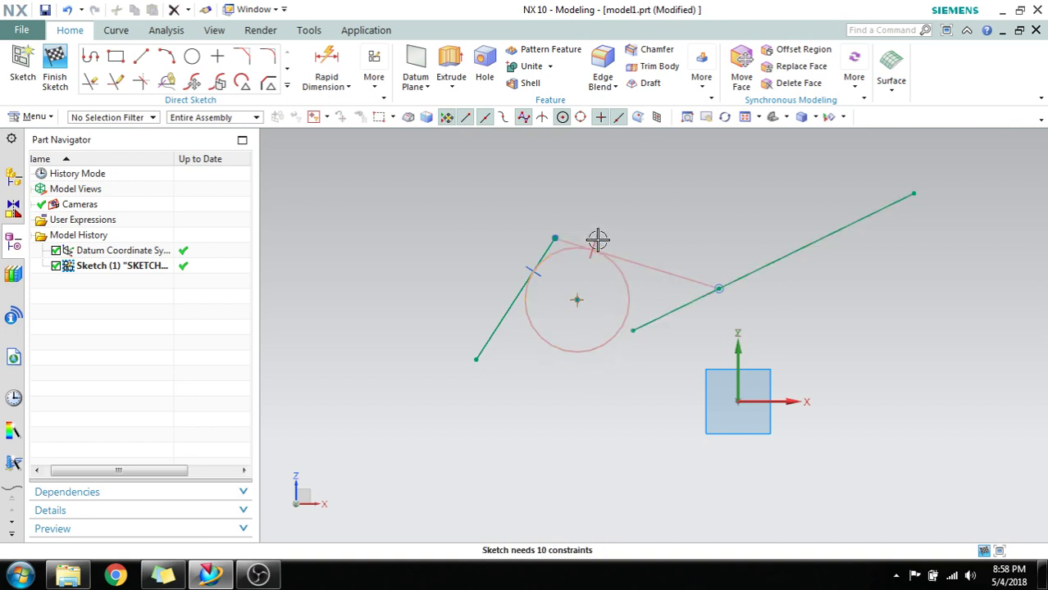
left_click(598, 239)
key("Delete")
left_click(529, 266)
key("Delete")
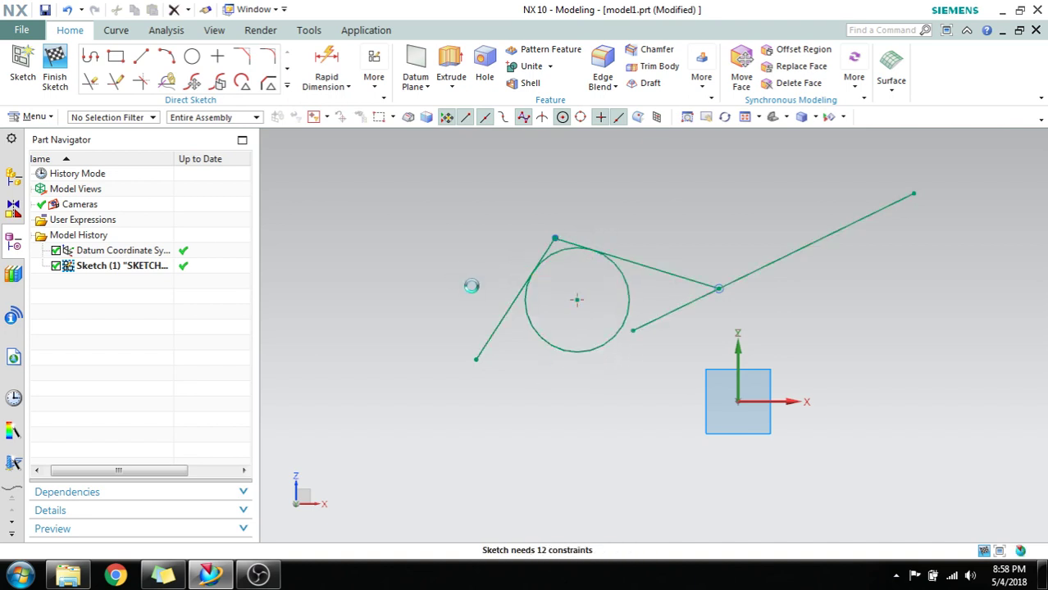
mouse_move(566, 351)
left_mouse_down()
mouse_move(546, 423)
mouse_move(563, 349)
left_mouse_up()
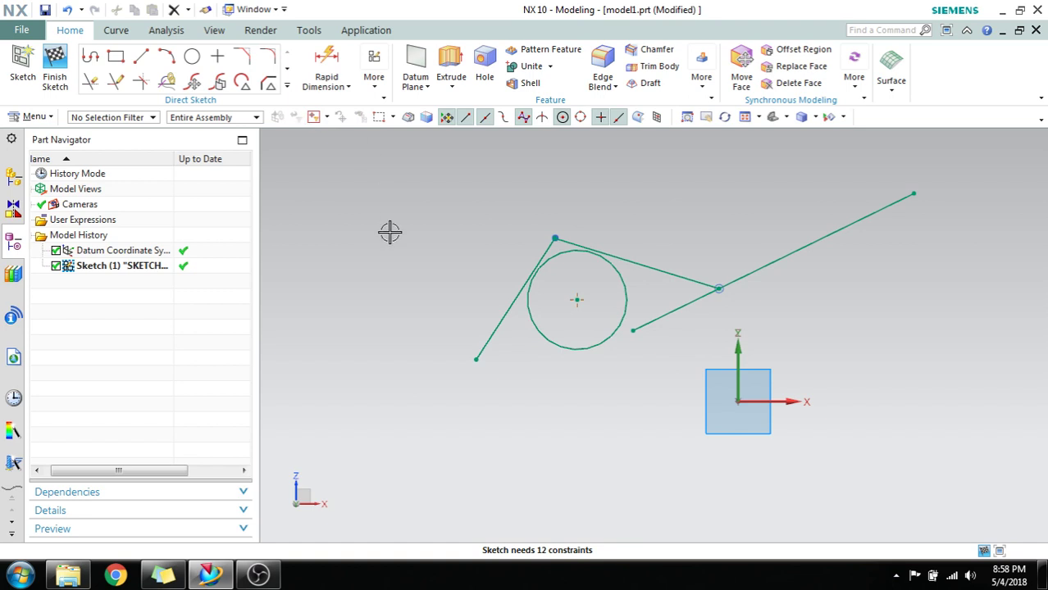
Make the long right line parallel to the left line
key("c")
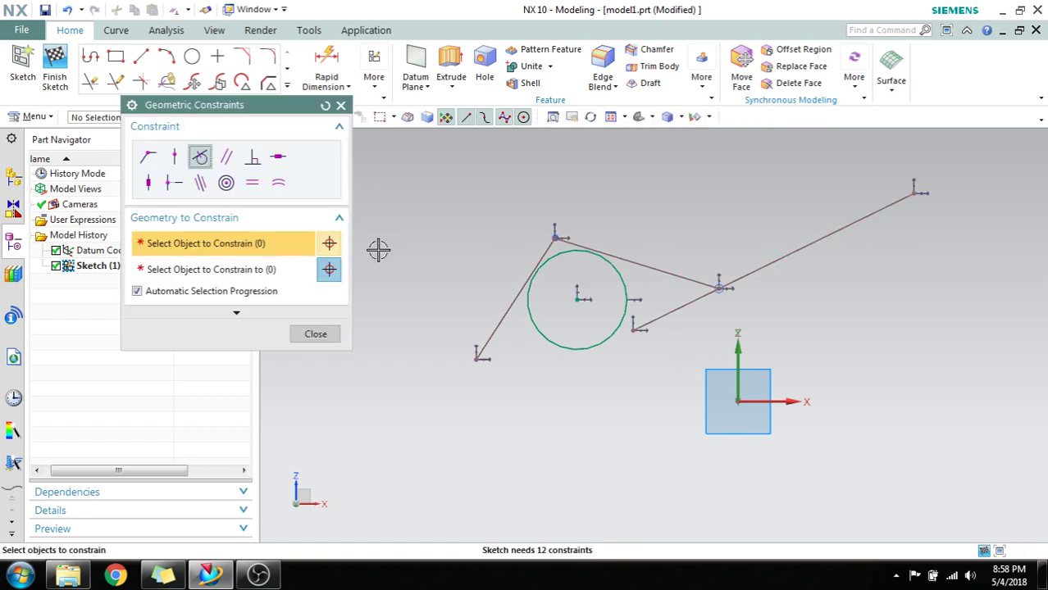
left_click(234, 162)
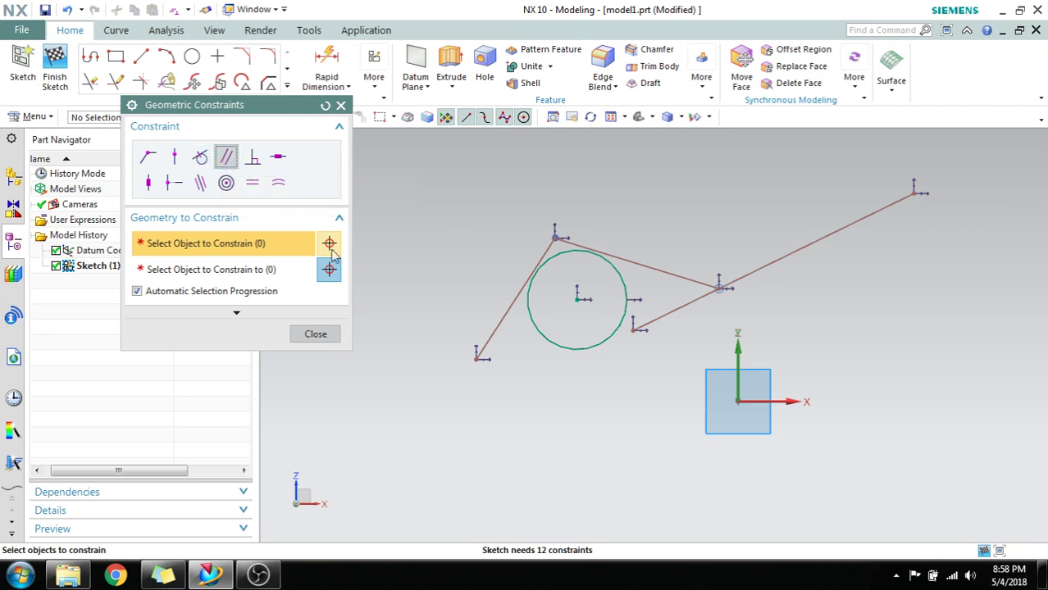
left_click(484, 362)
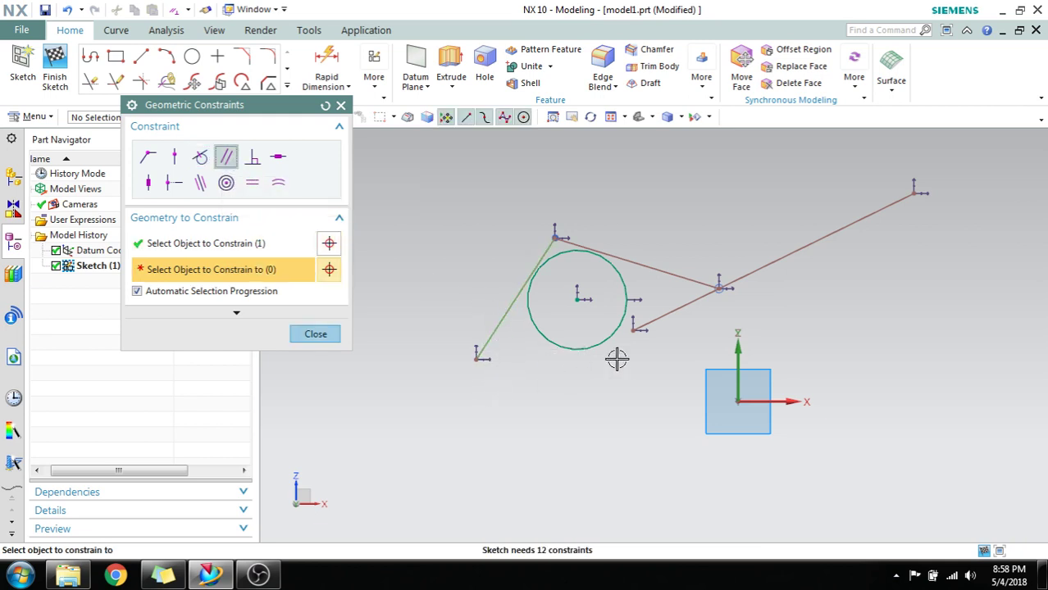
left_click(676, 310)
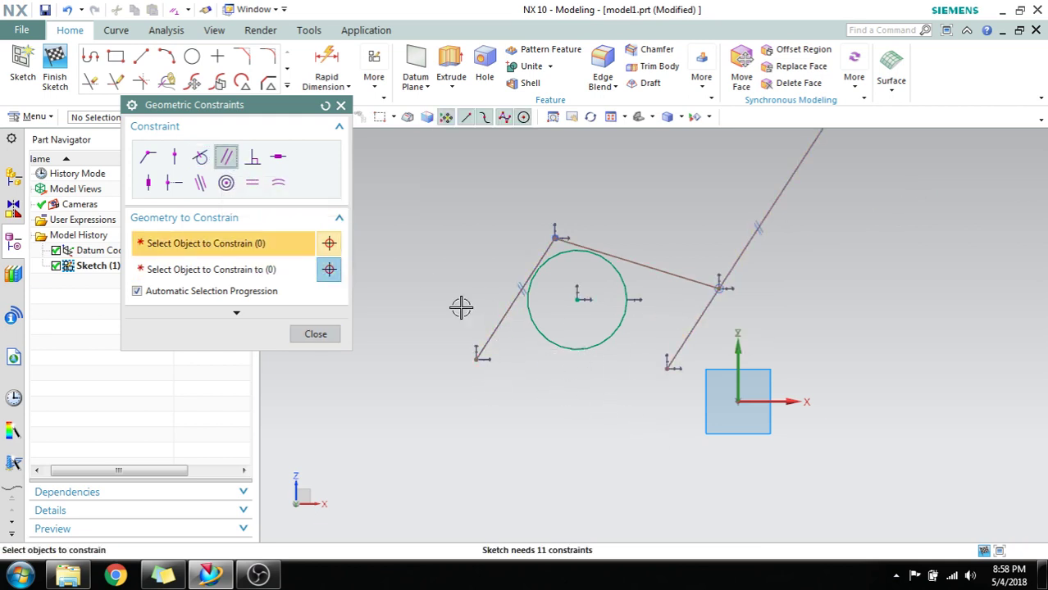
Make the upper line perpendicular to the left line
left_click(253, 162)
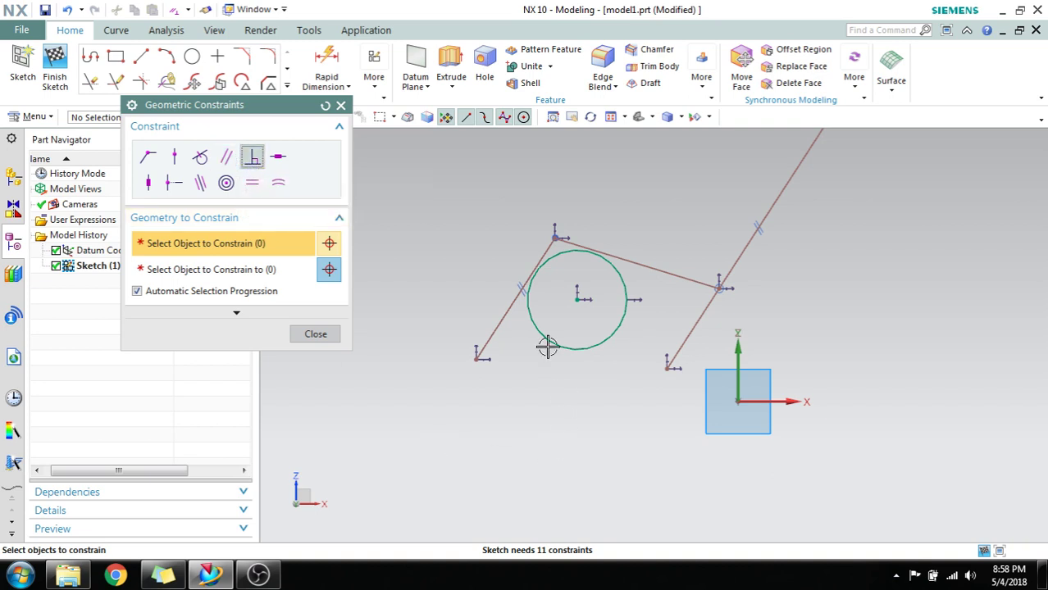
left_click(485, 351)
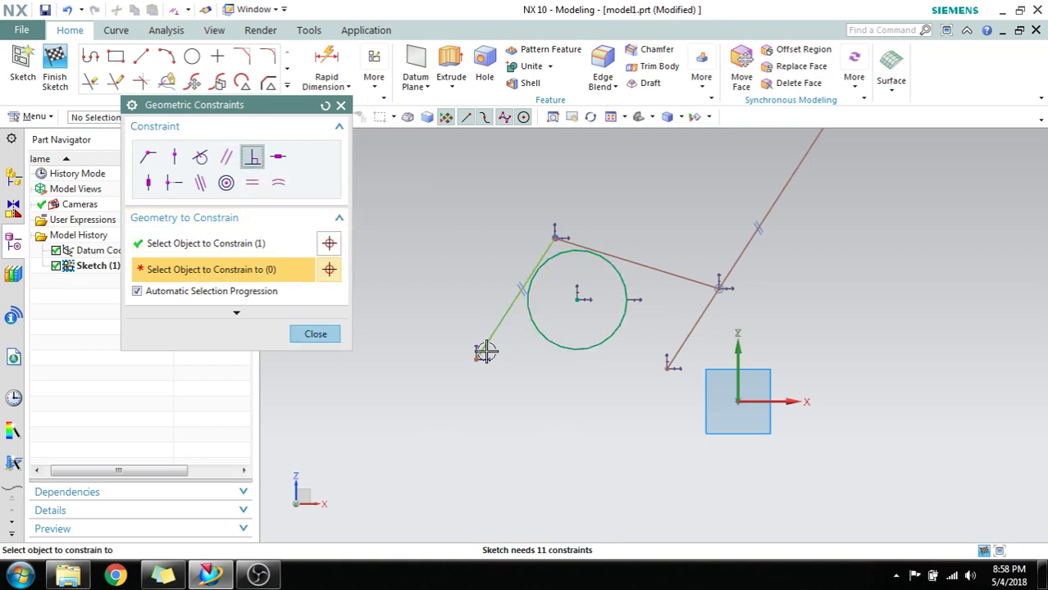
left_click(652, 274)
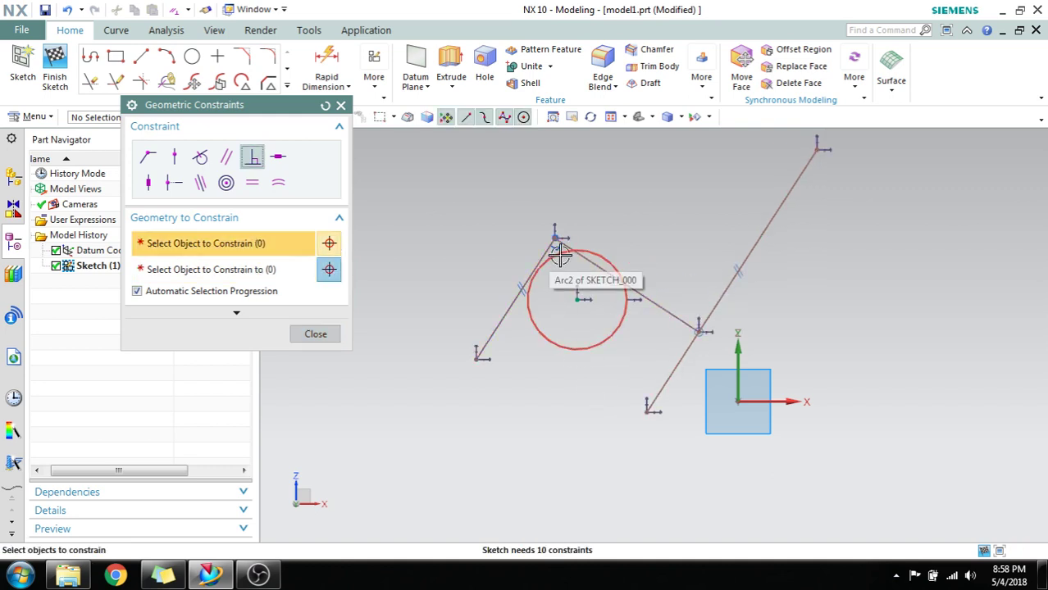
scroll(556, 264, "up", 4)
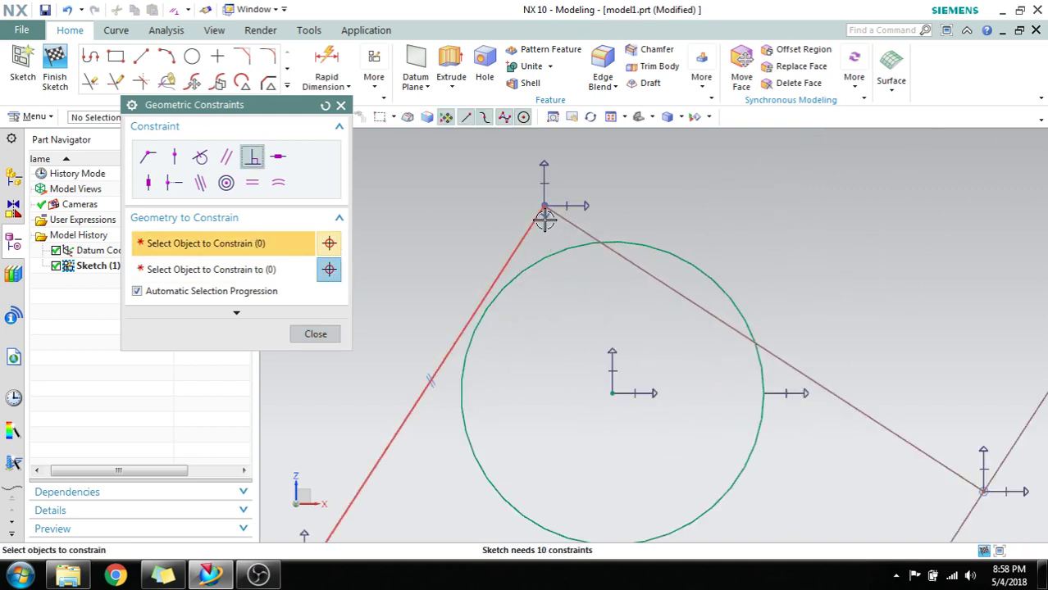
key("Escape")
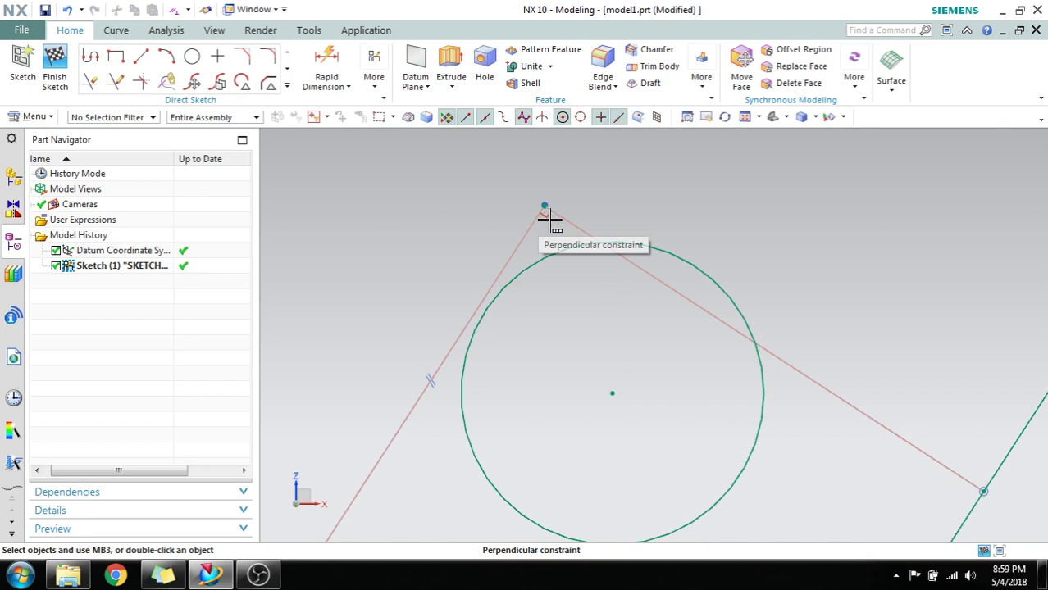
scroll(546, 222, "up", 1)
scroll(546, 222, "down", 5)
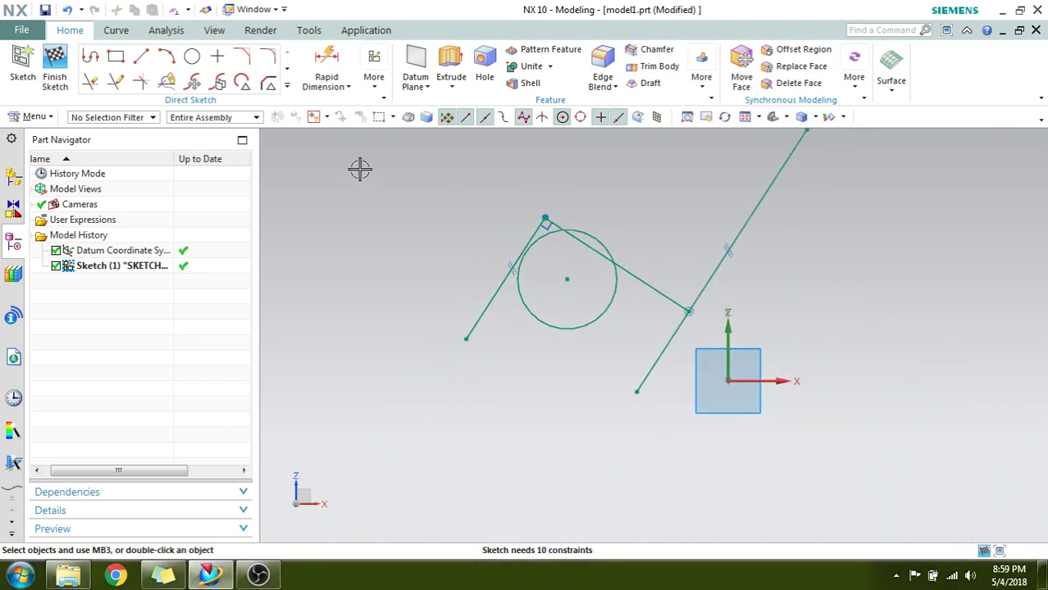
Draw two free lines left of the circle: one rising to the right, one dropping to the left
key("c")
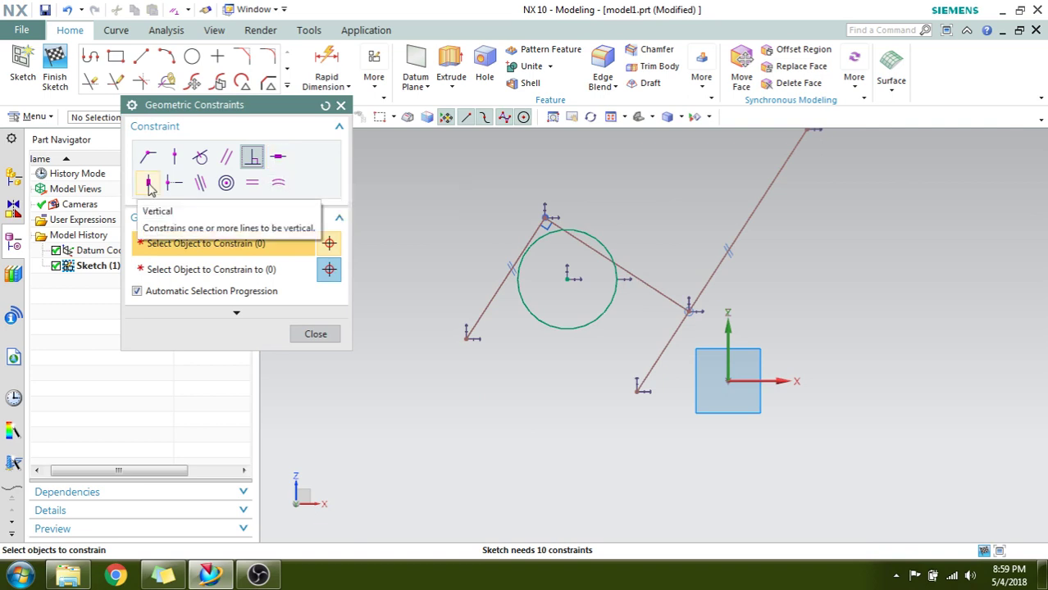
key("Escape")
left_click(141, 56)
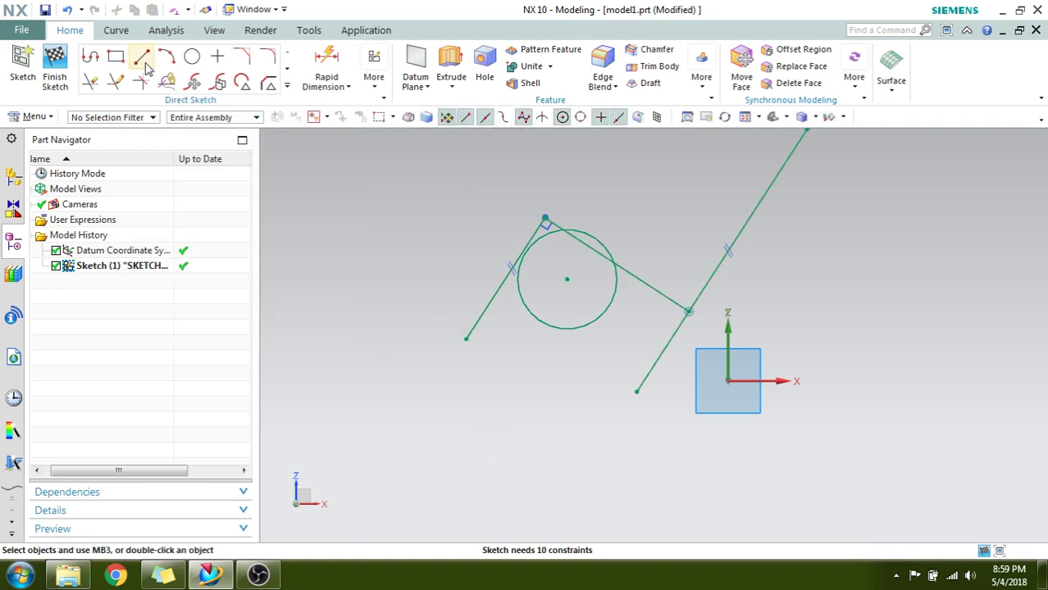
left_click(327, 282)
left_click(451, 229)
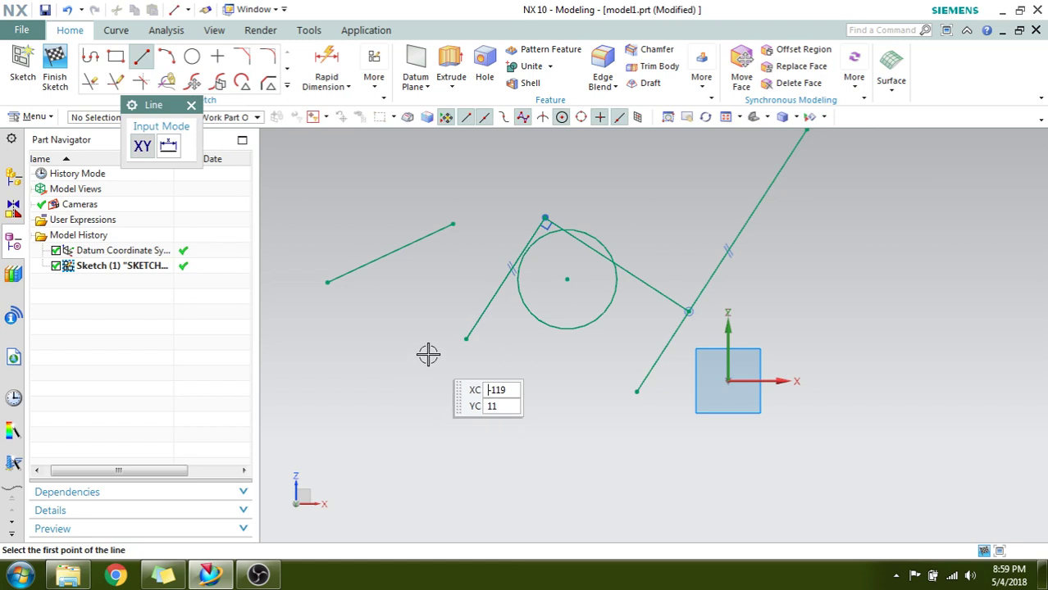
left_click(429, 320)
left_click(341, 432)
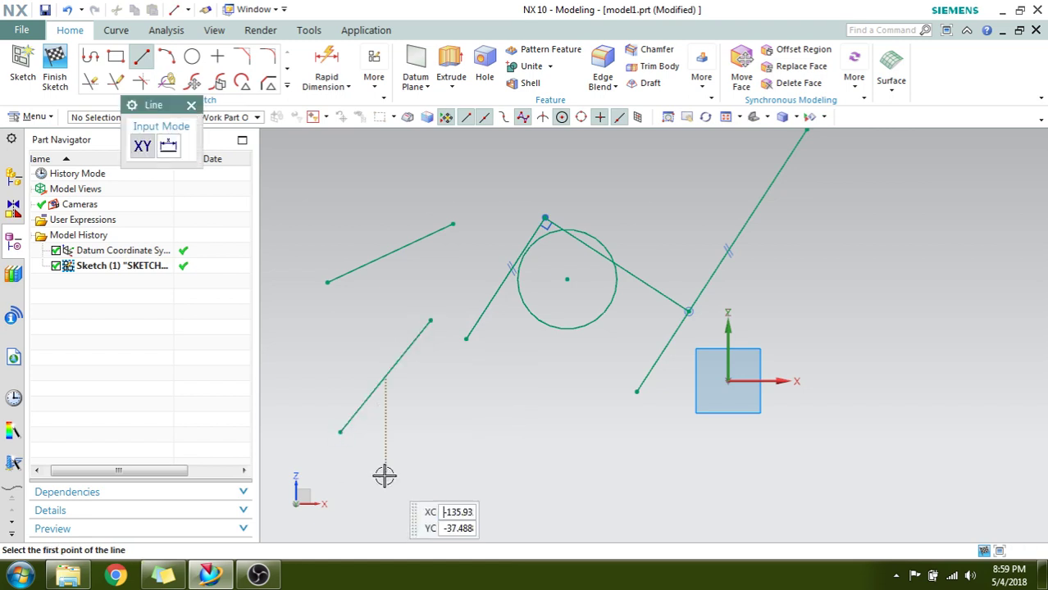
key("Escape")
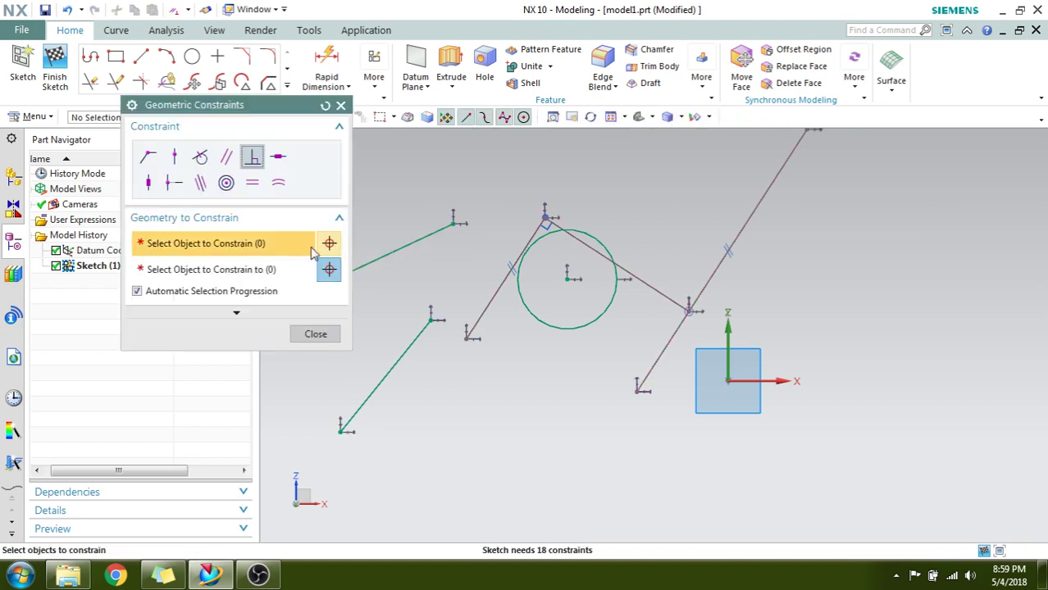
Constrain the upper new line as Horizontal and the lower new line as Vertical
left_click(278, 157)
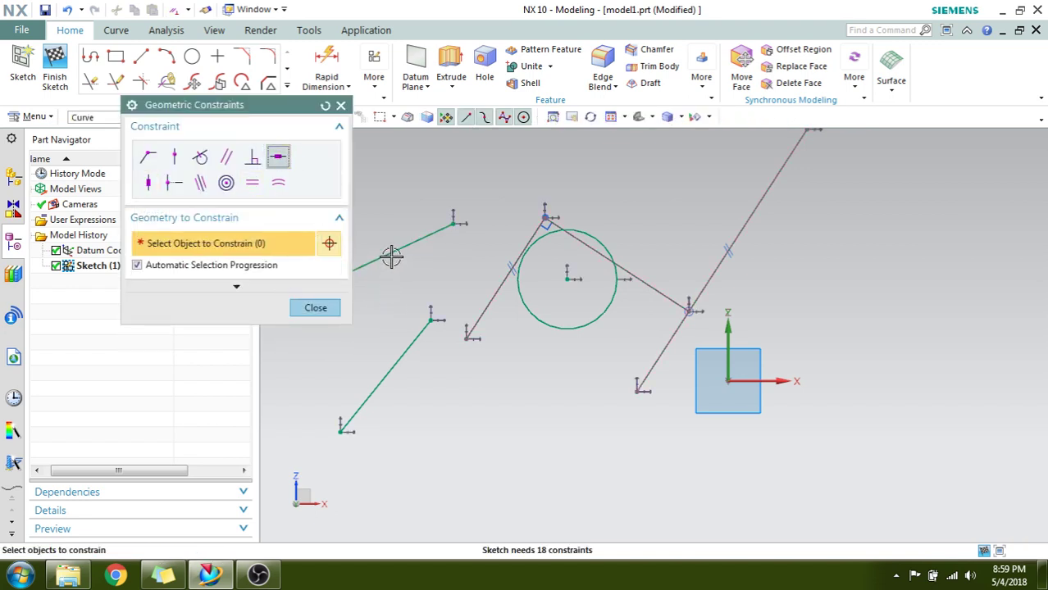
left_click_drag(293, 105, 235, 98)
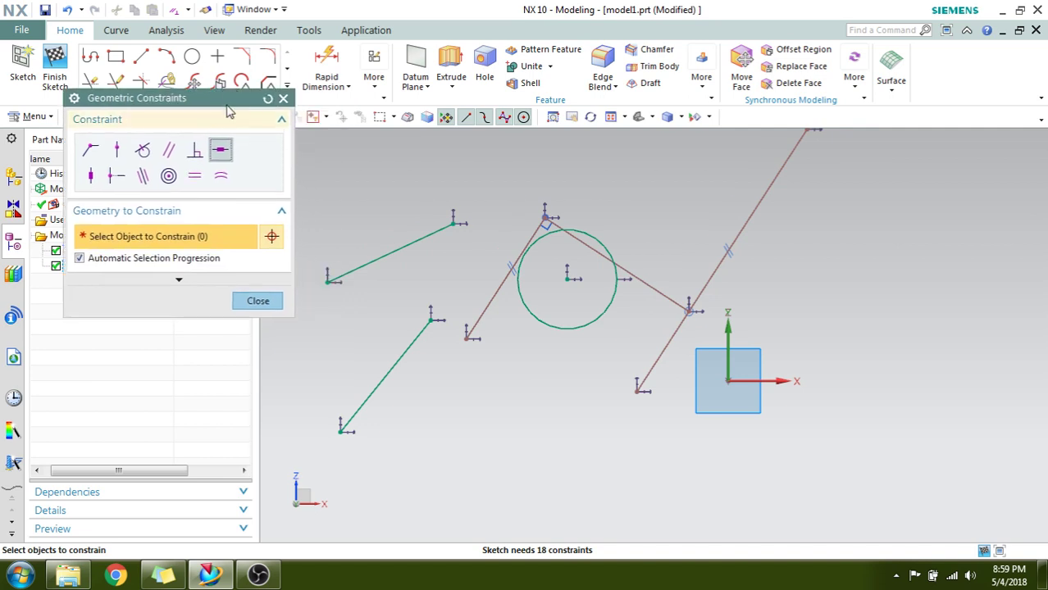
left_click(374, 250)
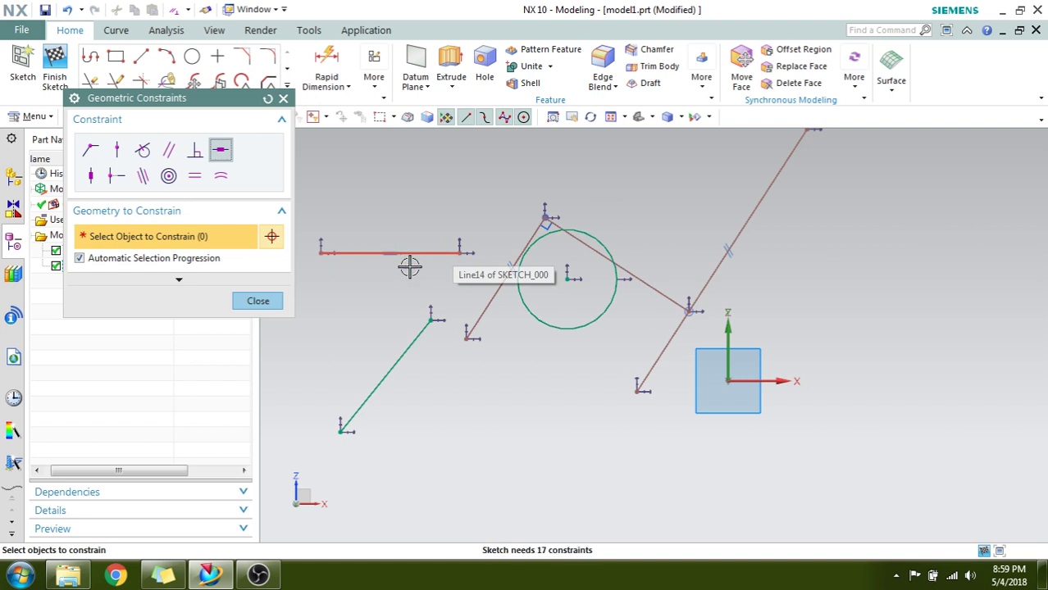
left_click(91, 177)
left_click(400, 357)
left_click(258, 301)
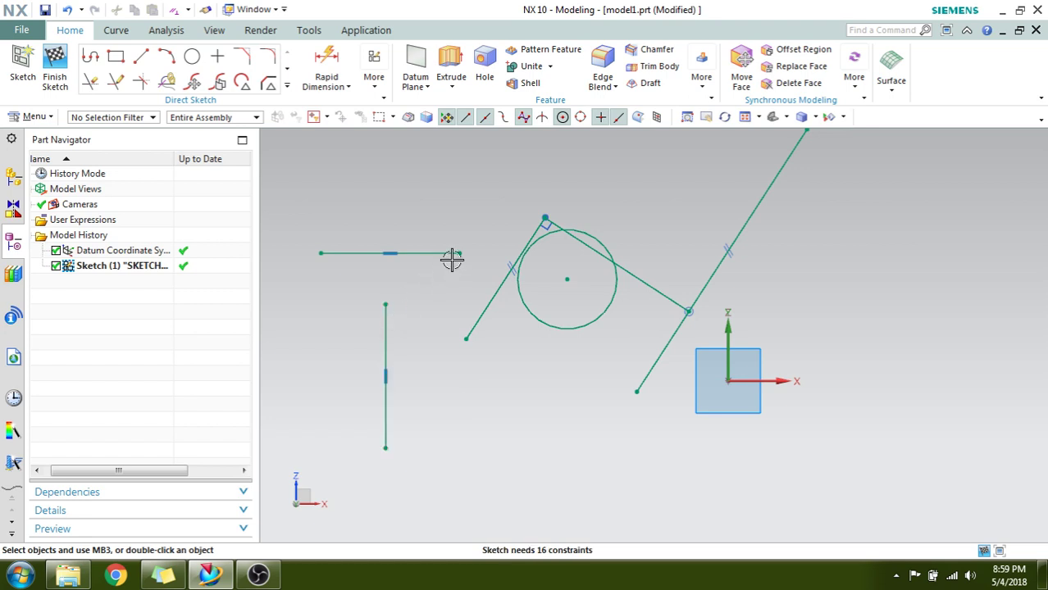
Delete the upper line's horizontal constraint and drag its right end down so it slopes
left_click_drag(461, 258, 477, 246)
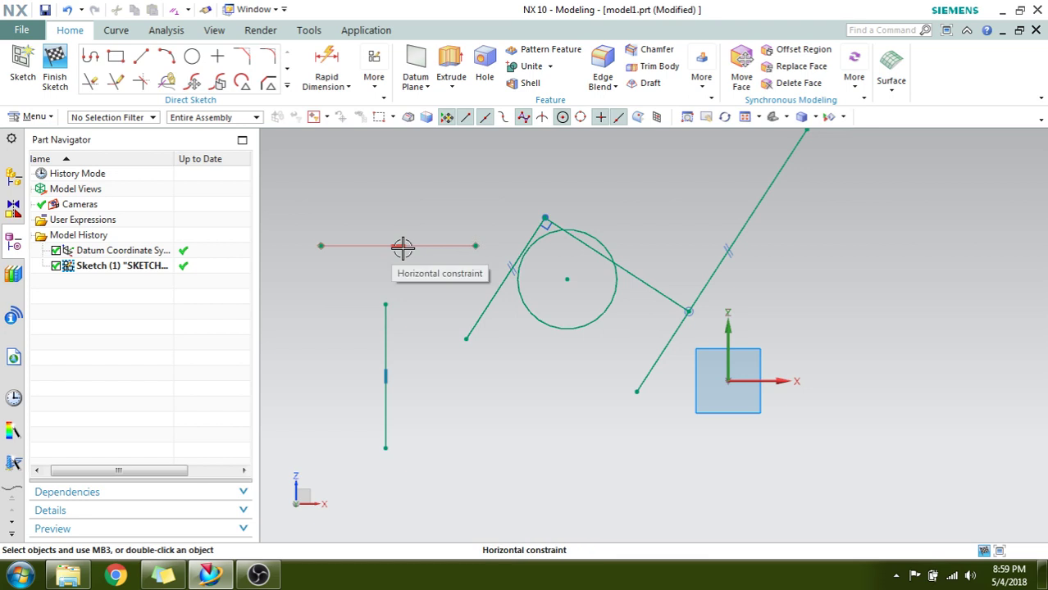
left_click(402, 247)
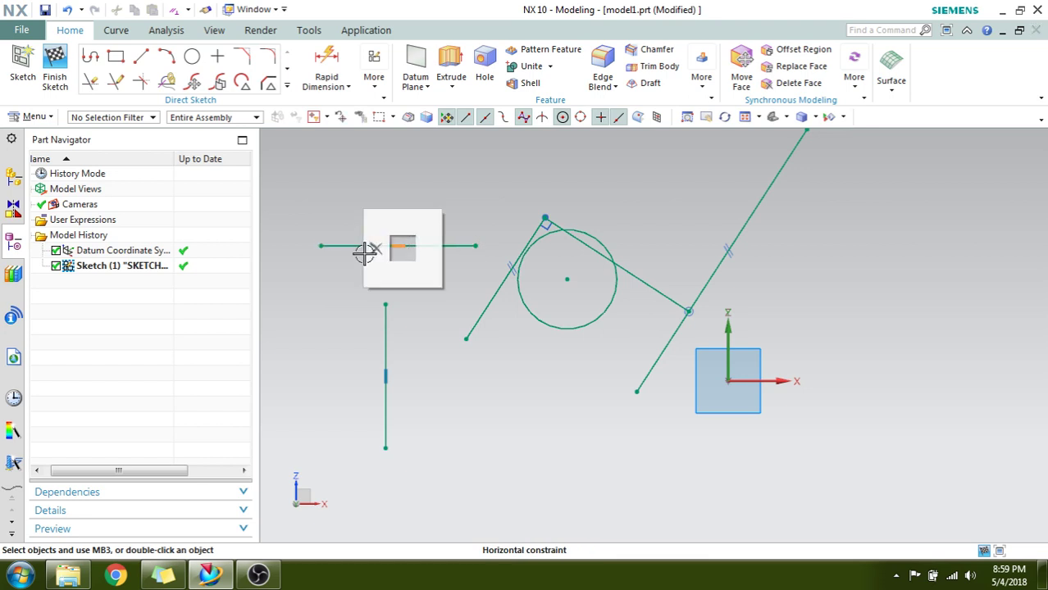
key("Delete")
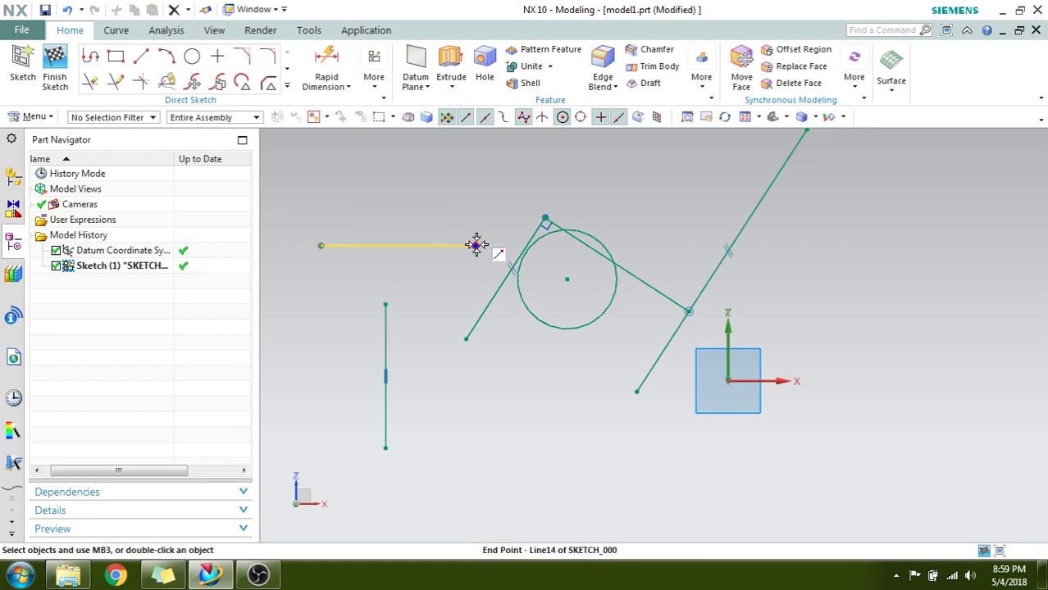
mouse_move(385, 353)
left_mouse_down()
mouse_move(463, 271)
mouse_move(470, 228)
mouse_move(450, 294)
left_mouse_up()
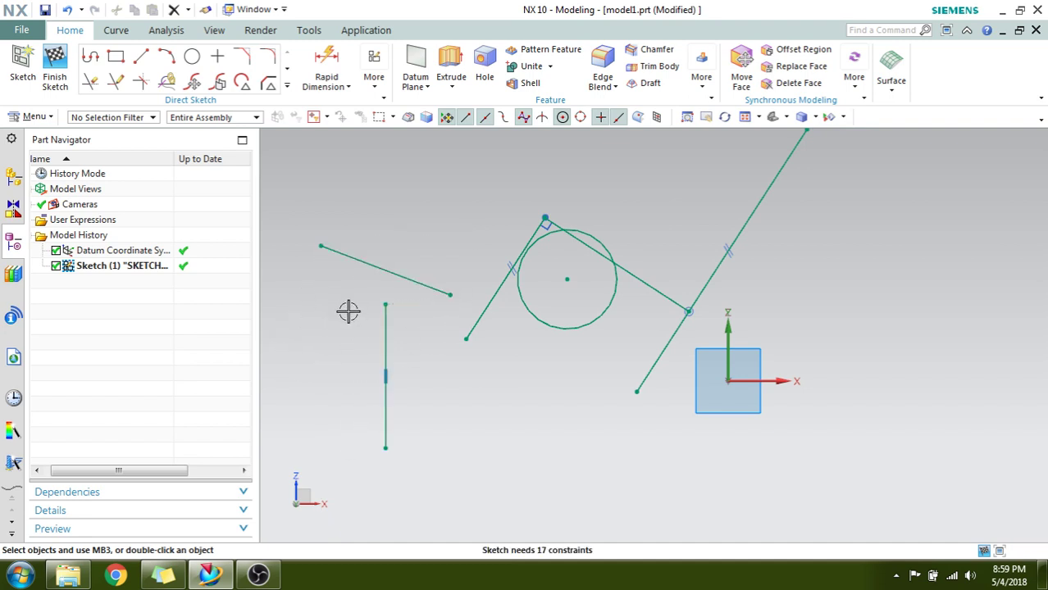
key("c")
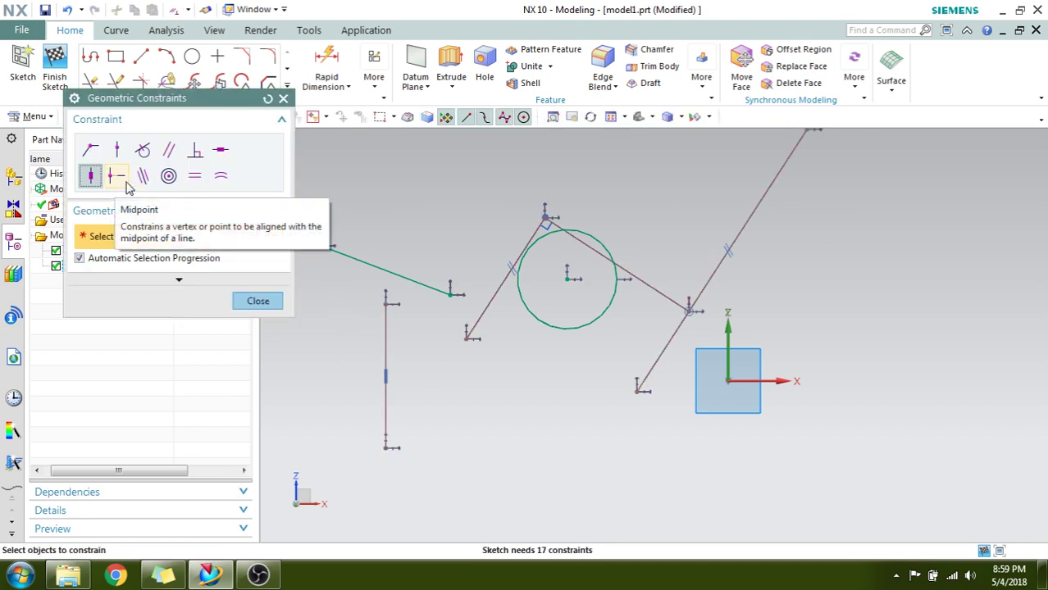
Apply a Midpoint constraint placing the vertical line's lower end at the sloped line's midpoint
key("Escape")
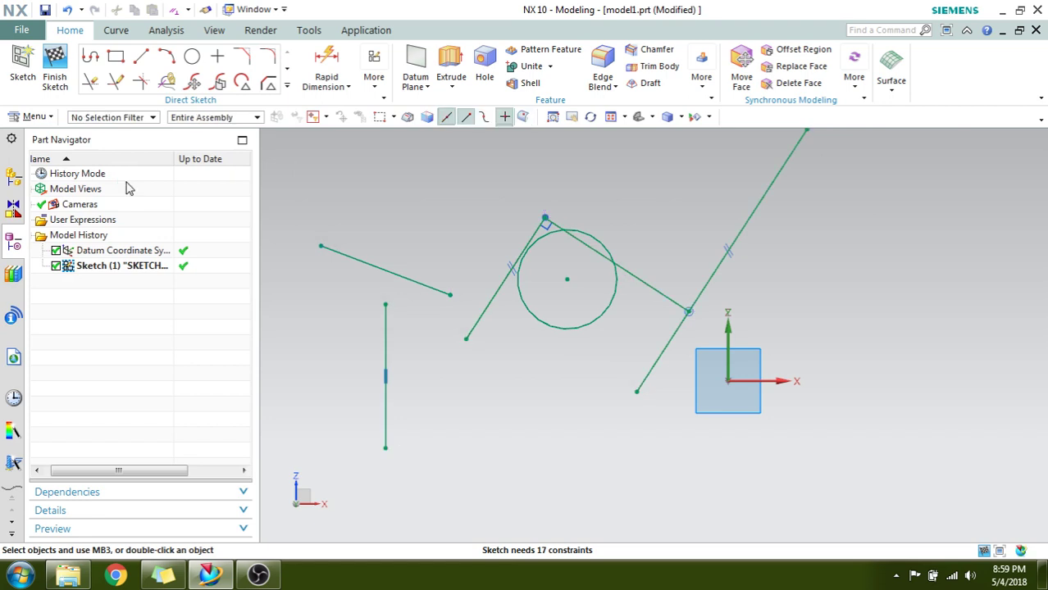
key("c")
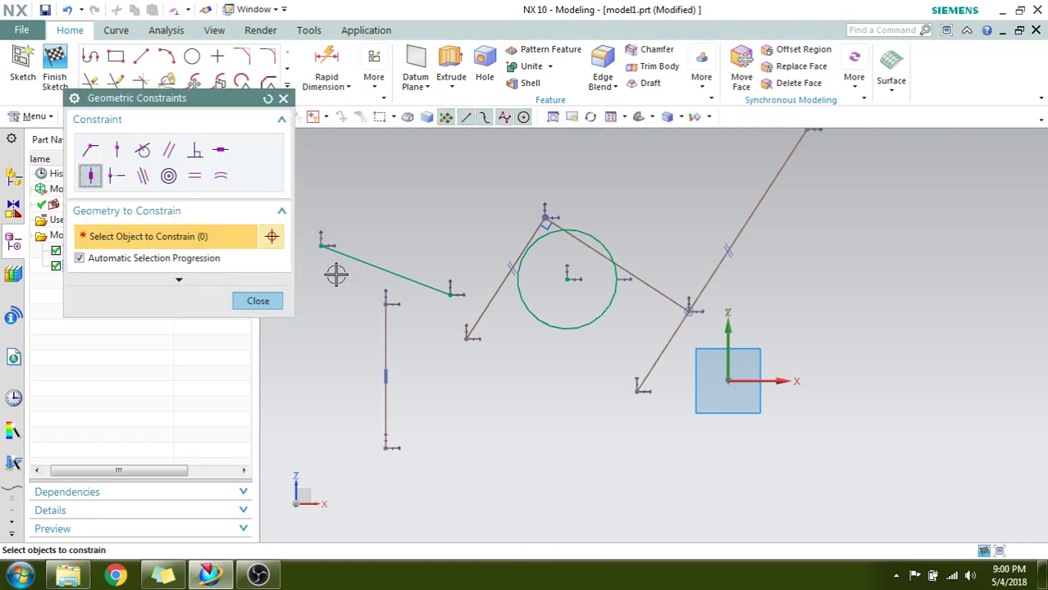
left_click(123, 179)
left_click(385, 270)
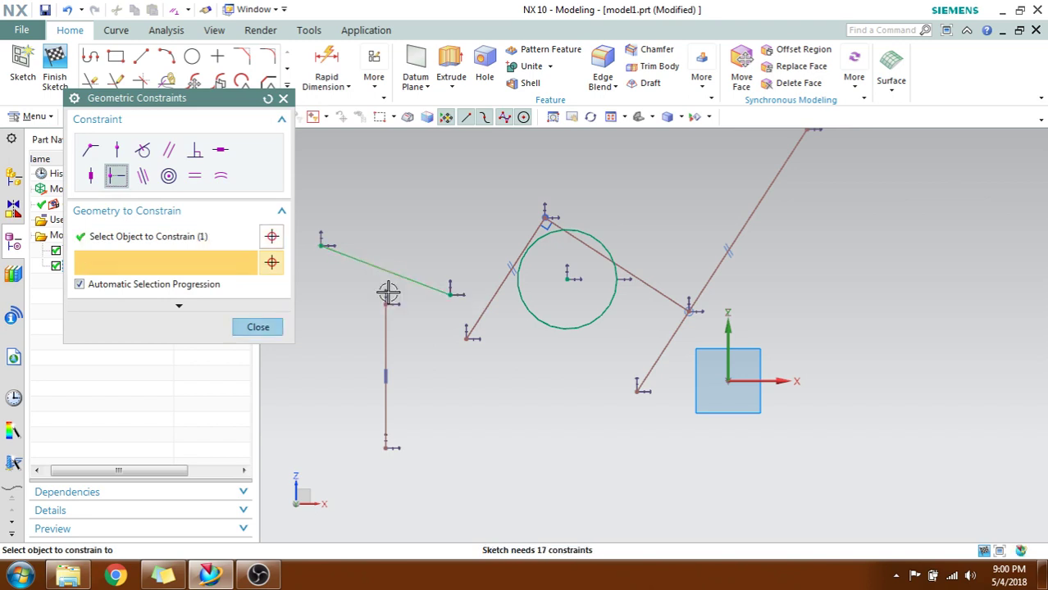
left_click(387, 382)
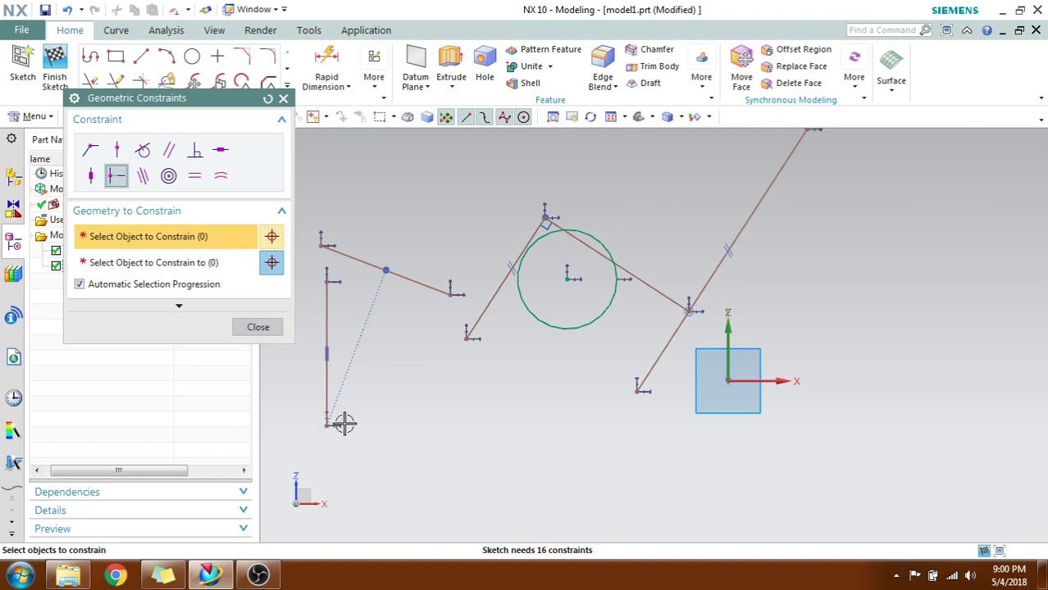
left_click(258, 328)
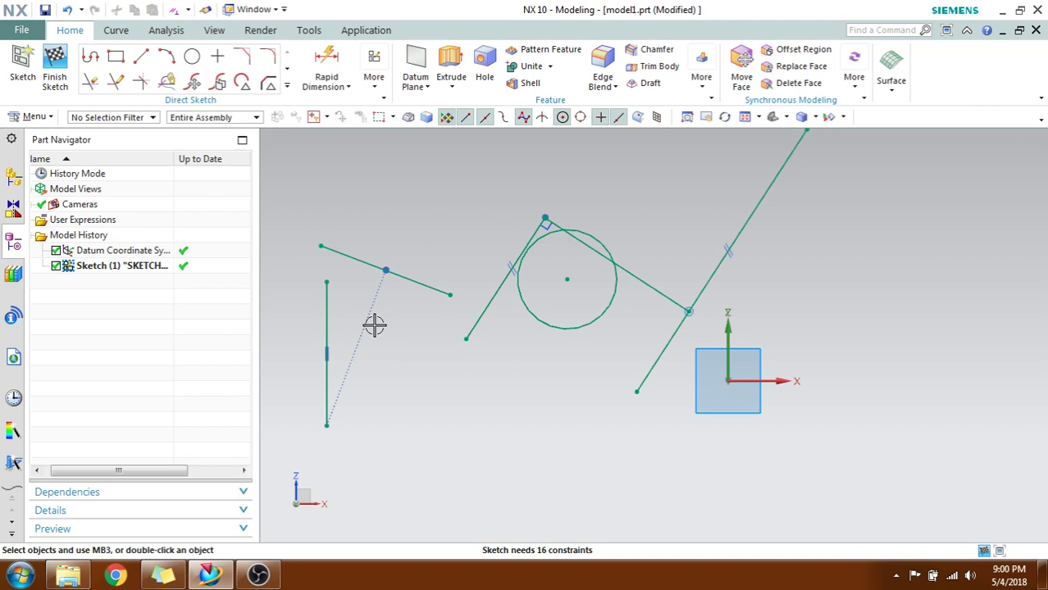
key("c")
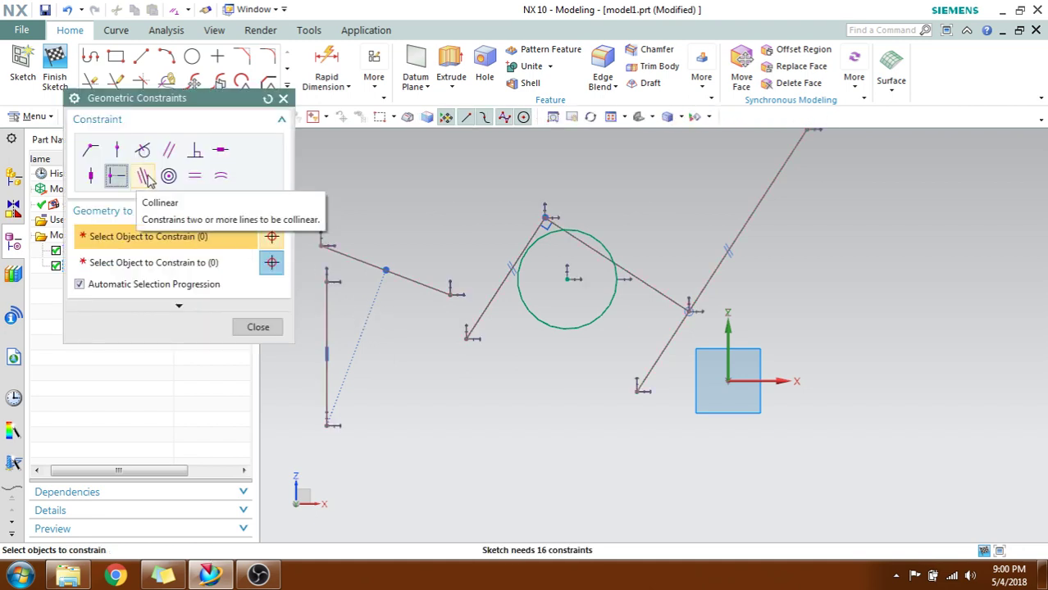
Draw a short new line below the circle
key("Escape")
left_click(141, 56)
left_click(589, 386)
left_click(500, 492)
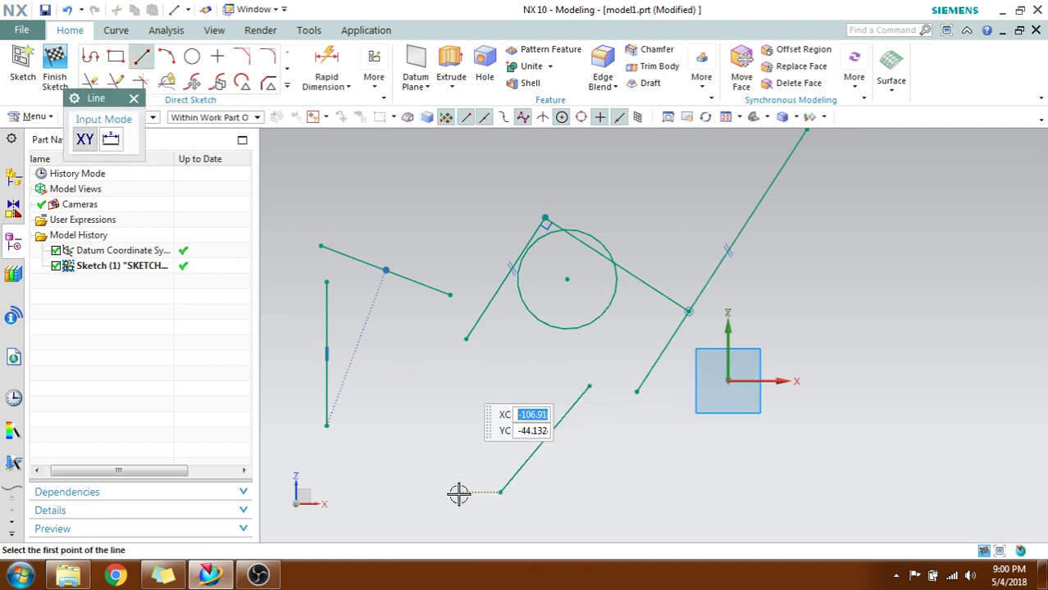
key("Escape")
Constrain the new short line collinear with the long diagonal line
key("c")
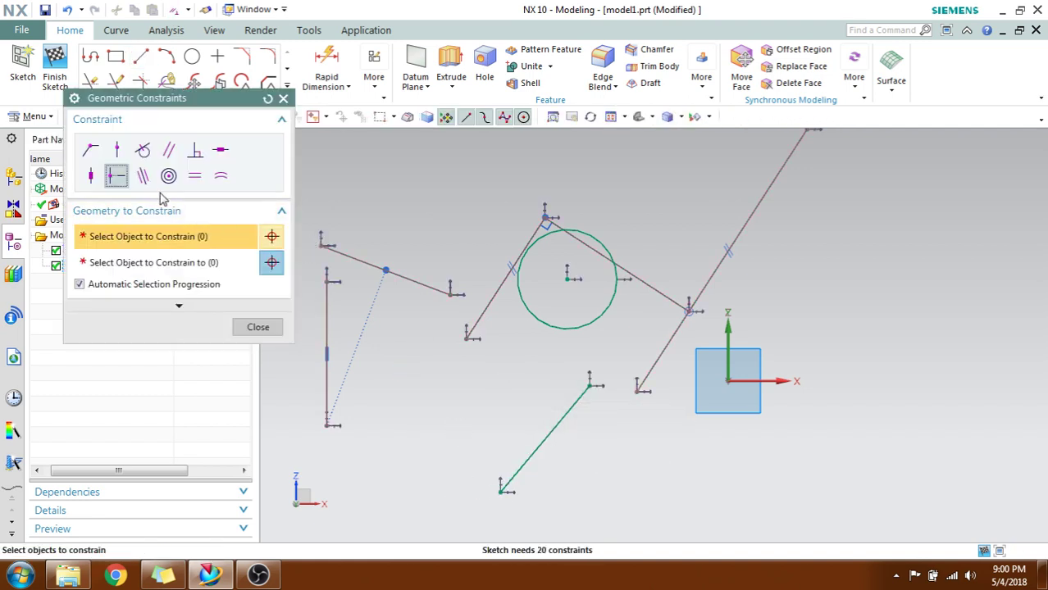
left_click(142, 175)
left_click(555, 428)
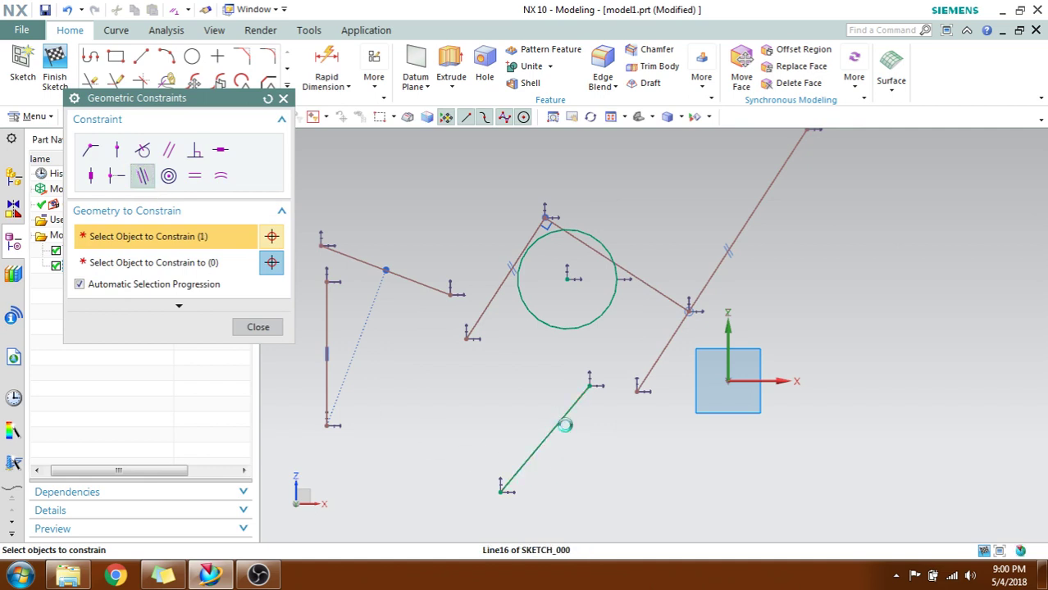
left_click(665, 352)
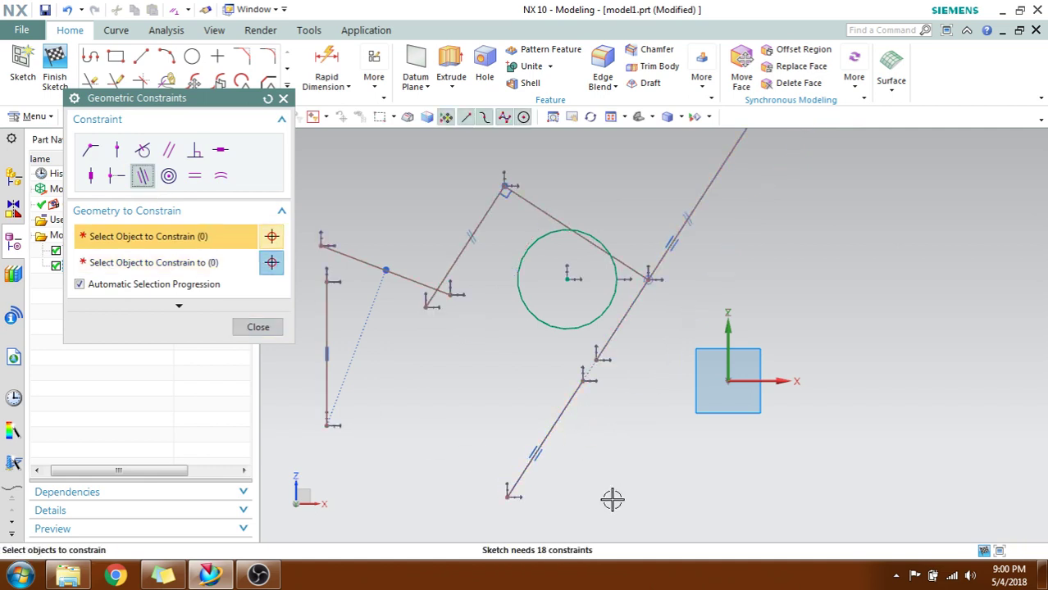
middle_click(558, 452)
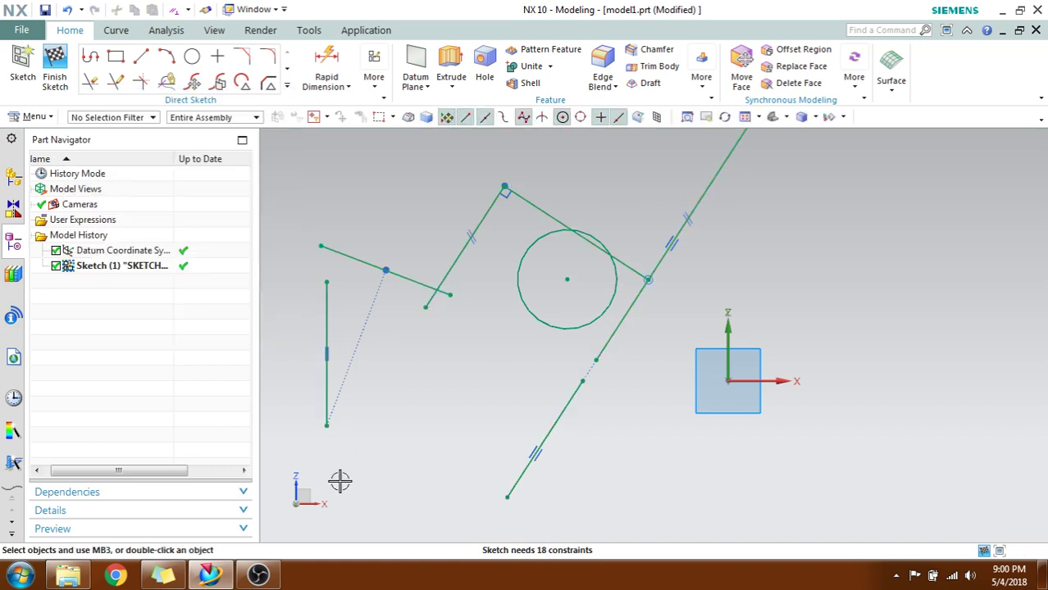
Draw two circles on the right side of the sketch, one upper and one lower
left_click(195, 58)
left_click(903, 293)
left_click(864, 351)
left_click(861, 423)
left_click(805, 495)
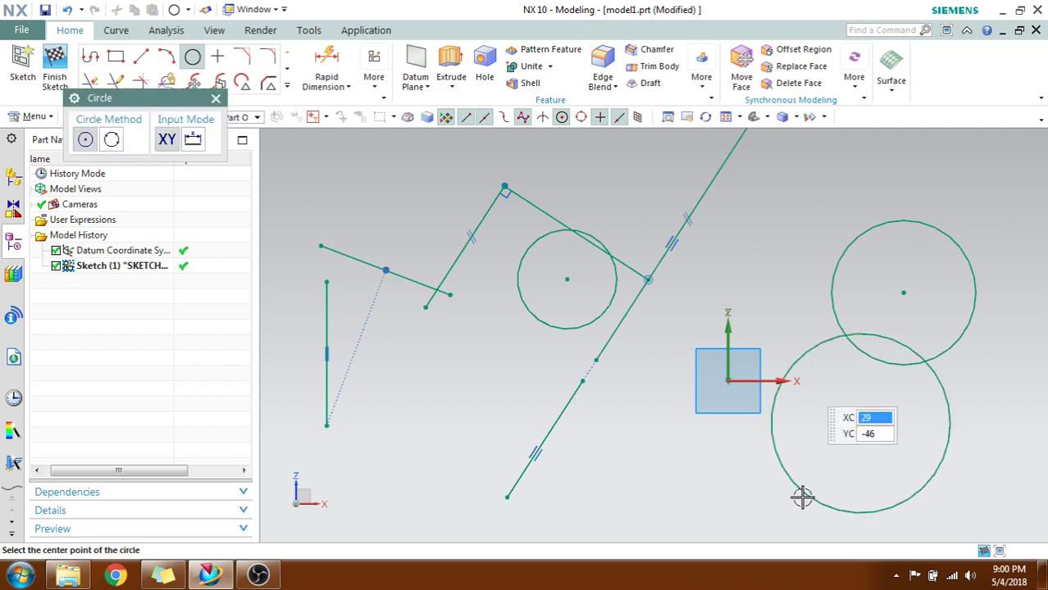
middle_click(801, 497)
Make the upper right circle concentric with the lower right circle
key("c")
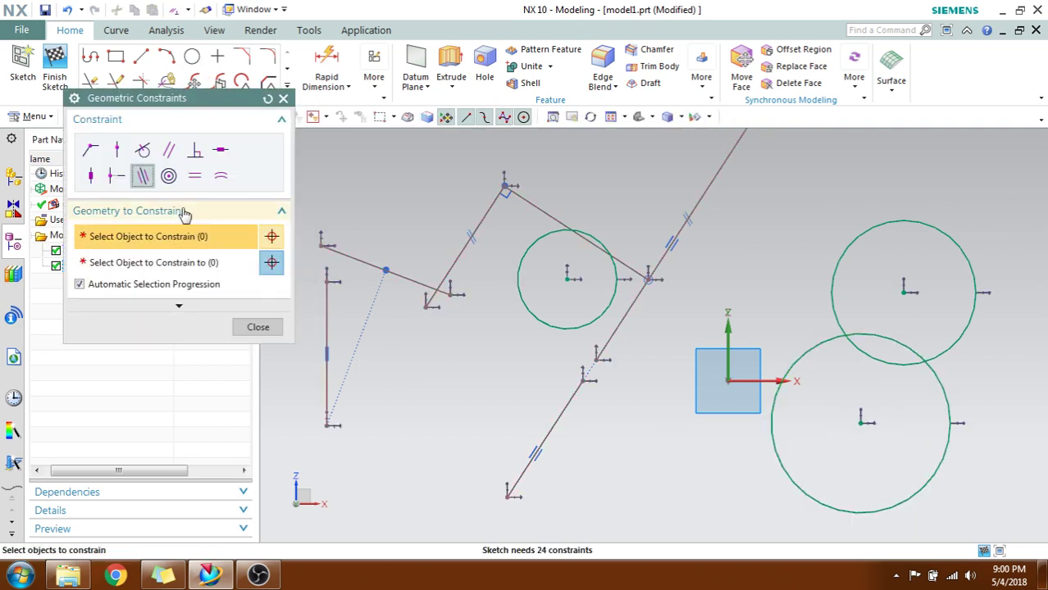
left_click(168, 174)
left_click(834, 351)
left_click(832, 305)
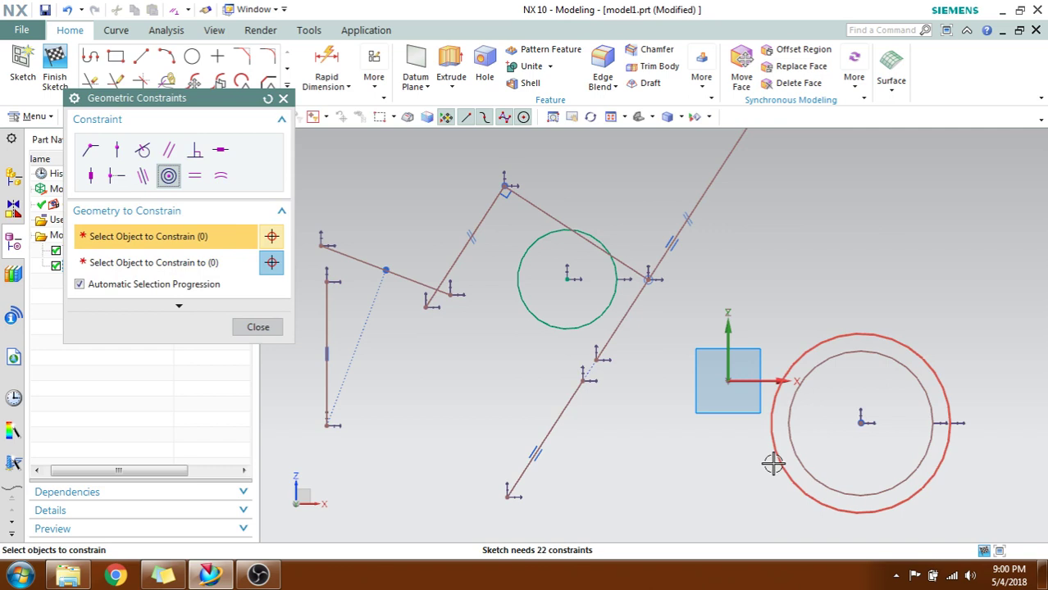
middle_click(838, 400)
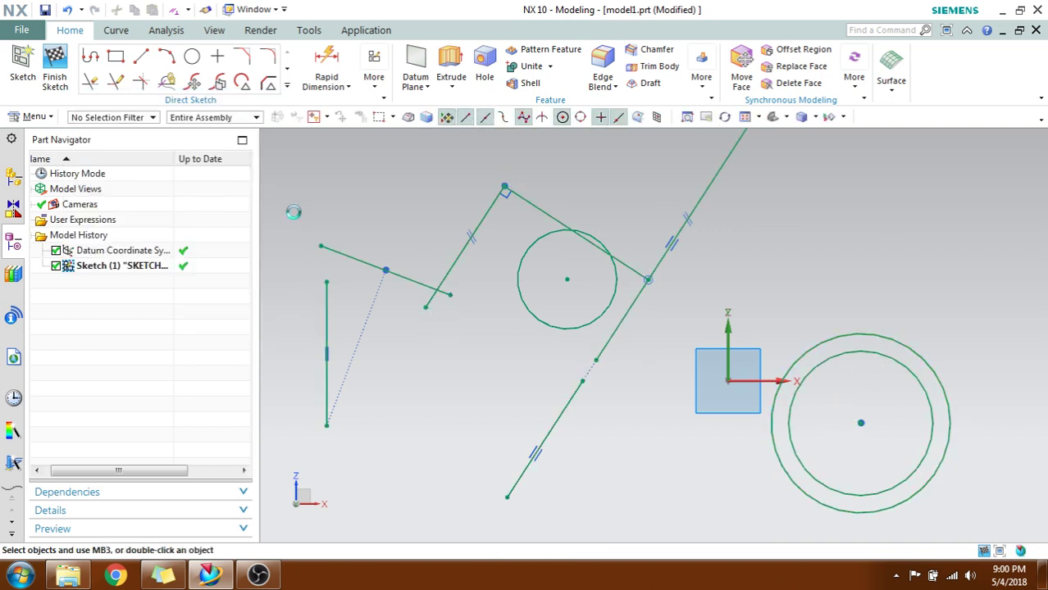
key("c")
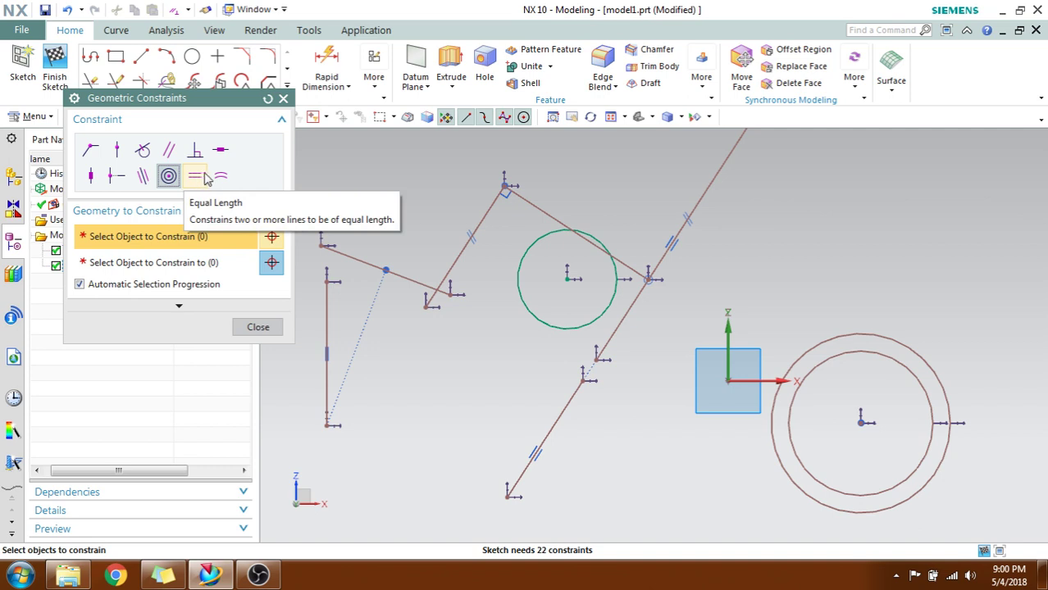
Draw two horizontal lines above the concentric circles, one below the other
left_click(256, 328)
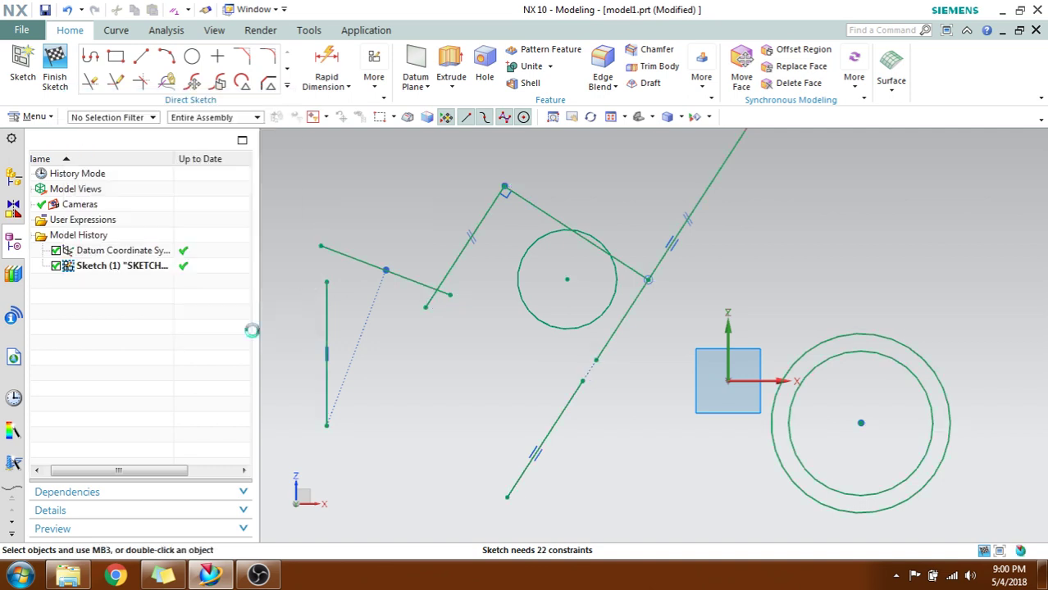
left_click(141, 55)
left_click(775, 229)
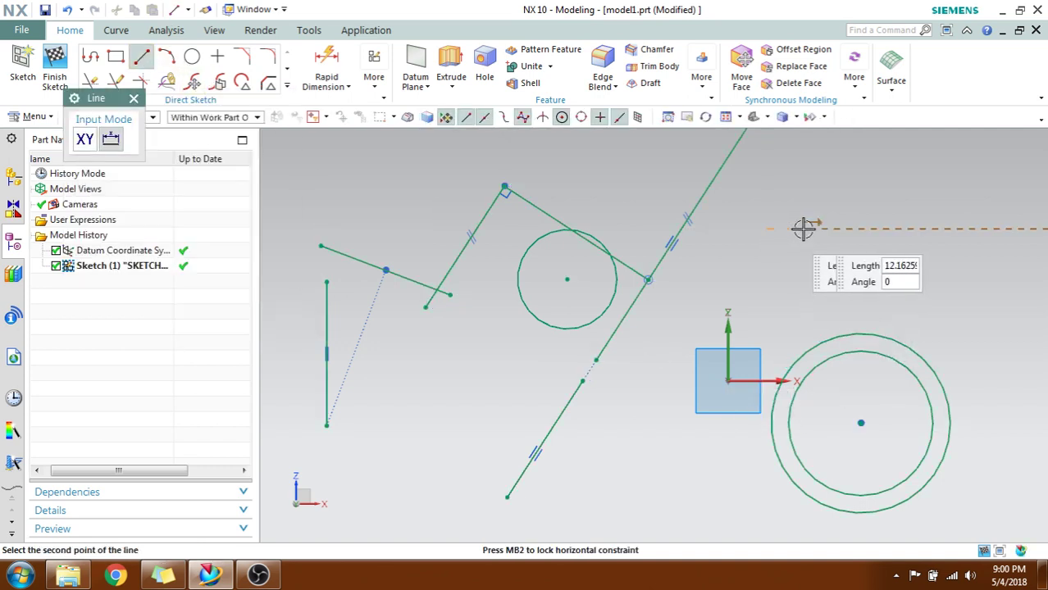
left_click(879, 229)
left_click(746, 272)
left_click(932, 272)
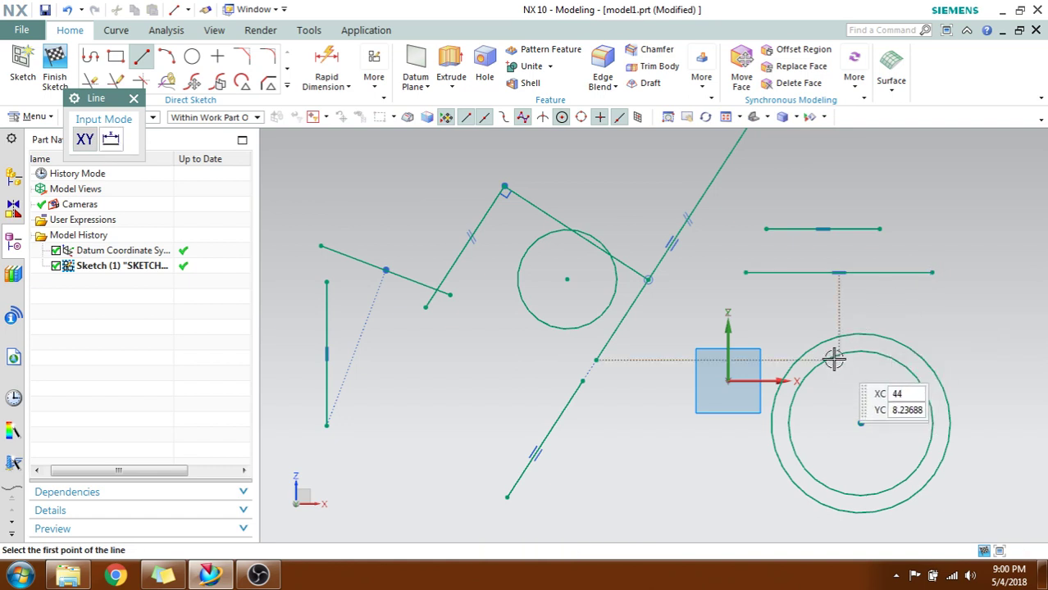
key("Escape")
Constrain the two new horizontal lines to equal length
key("c")
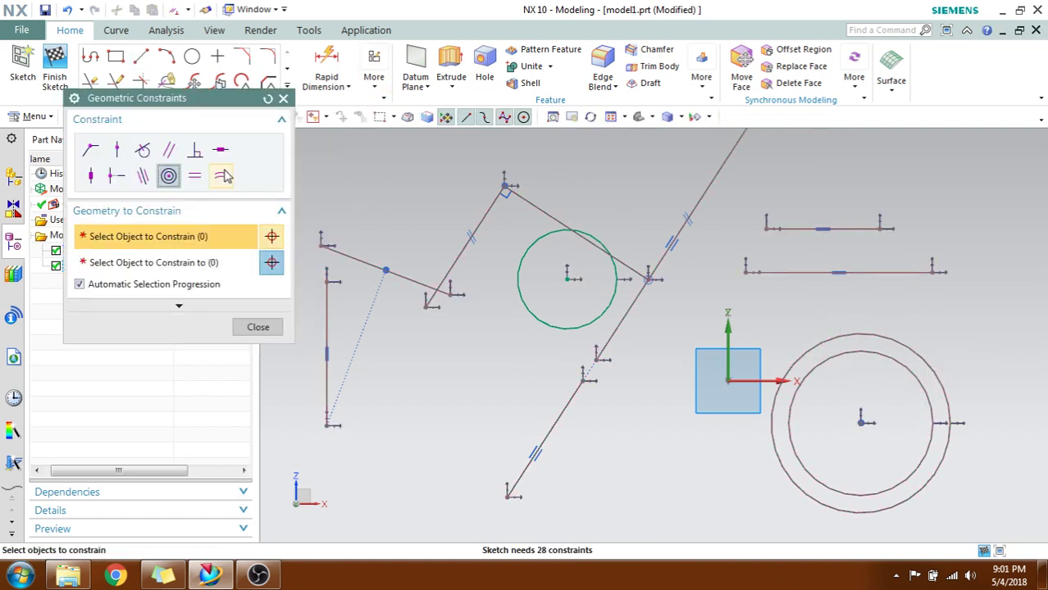
left_click(195, 176)
left_click(831, 228)
left_click(845, 272)
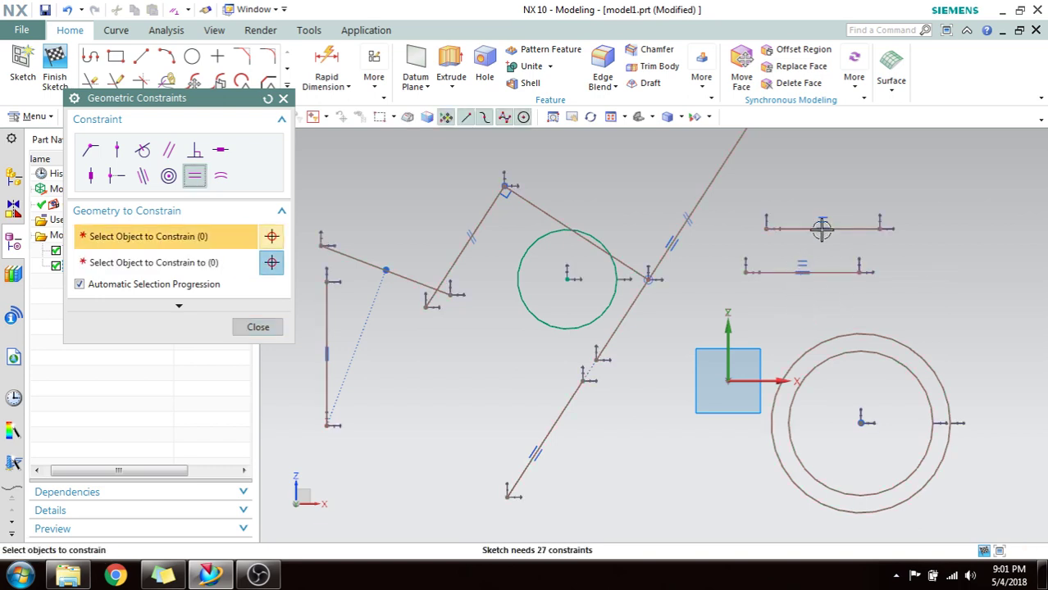
key("ctrl+q")
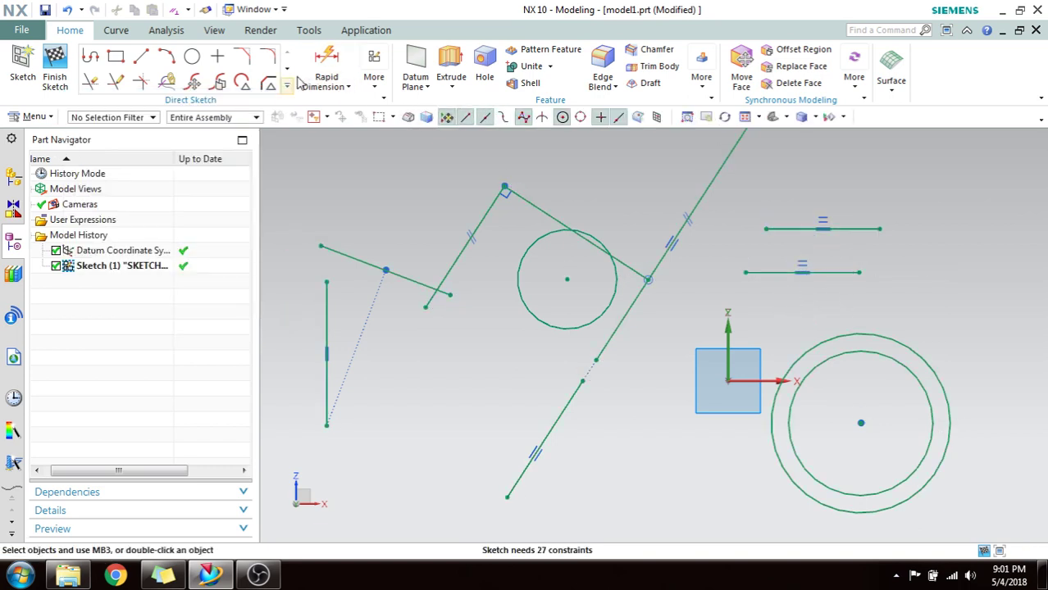
Apply Equal Radius between the middle circle and the inner right-hand circle
left_click(270, 83)
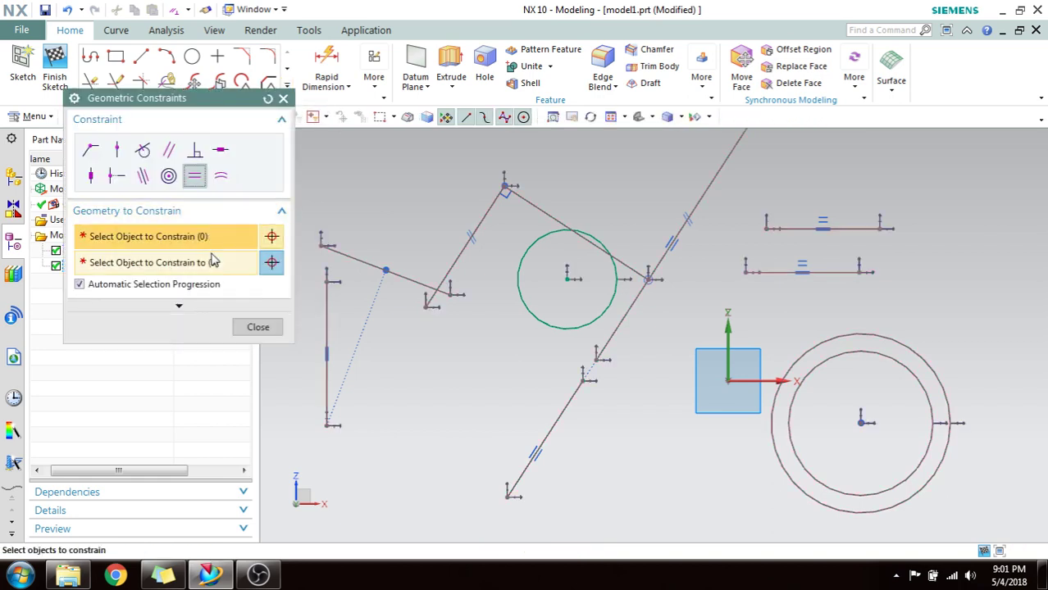
key("ctrl+q")
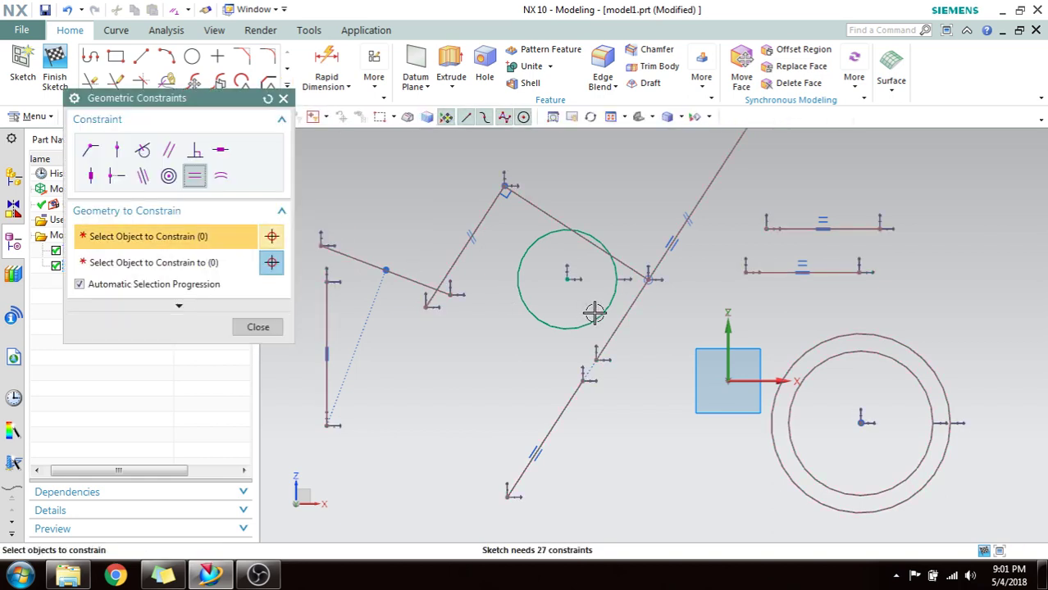
left_click(221, 177)
left_click(552, 323)
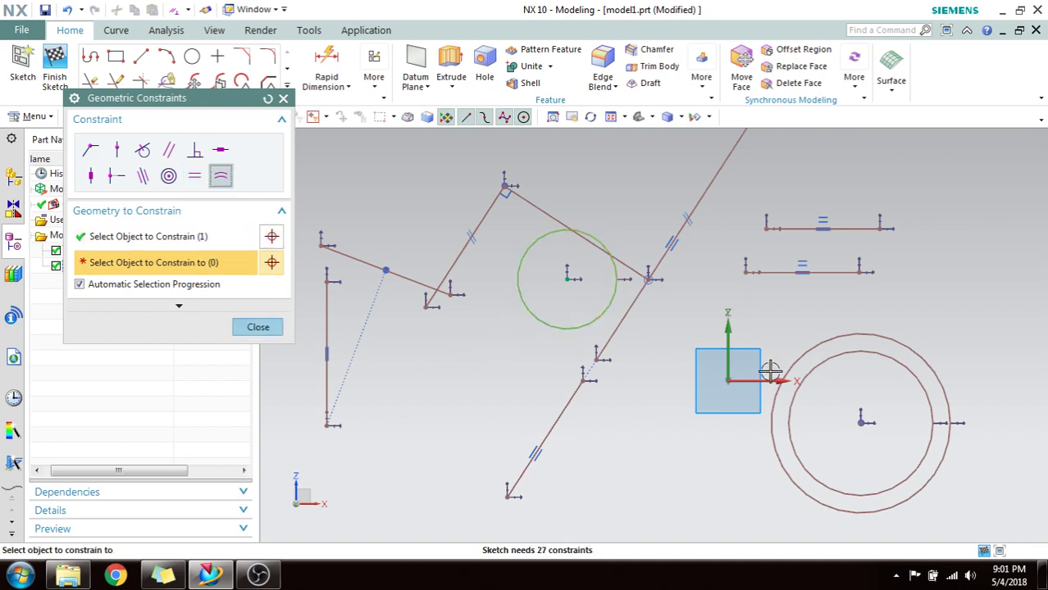
left_click(818, 371)
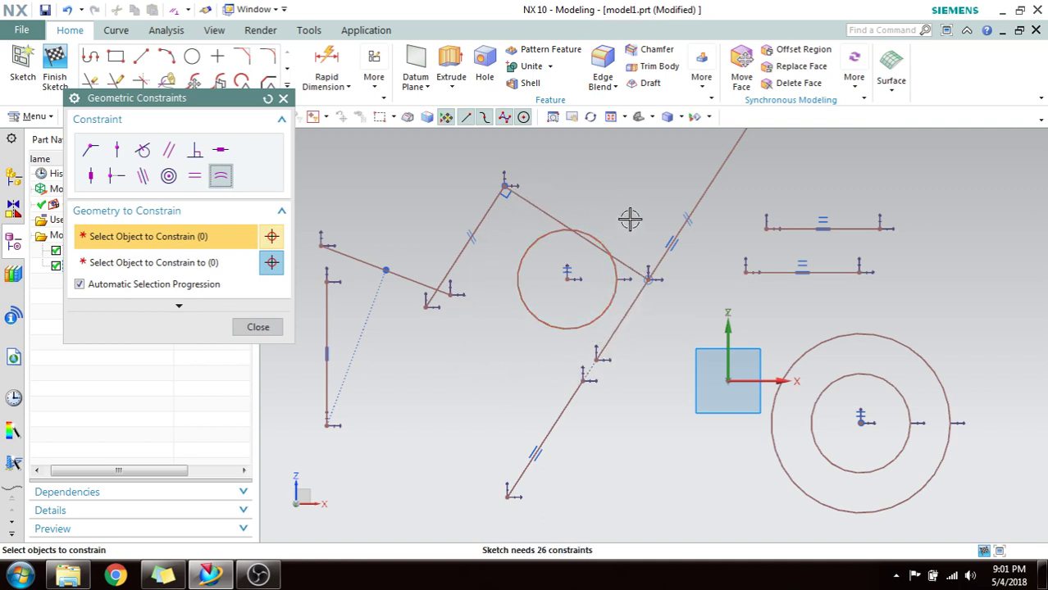
middle_click(638, 347)
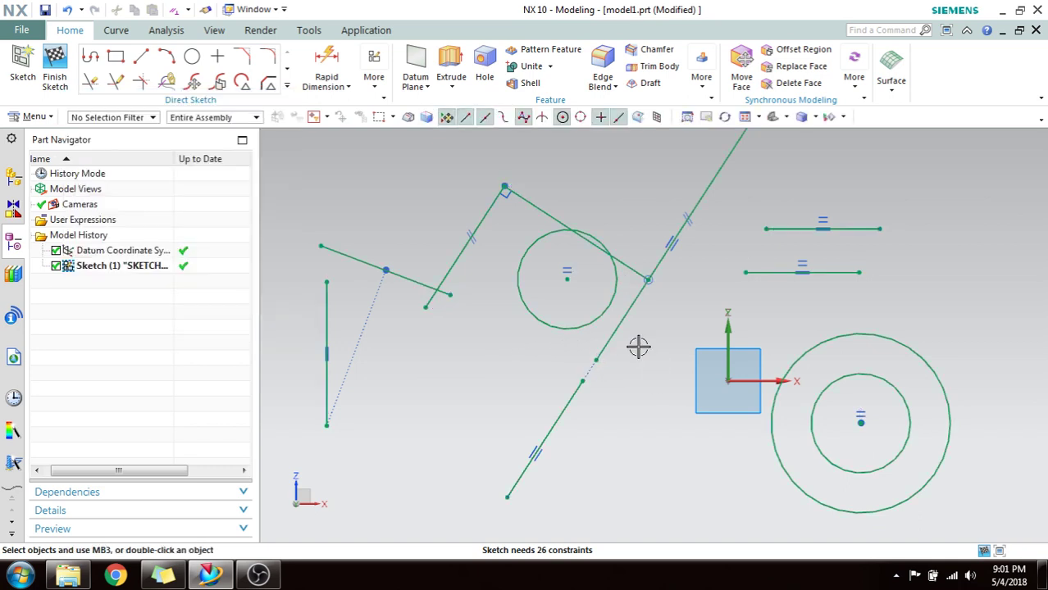
Delete circle Arc2 and the upper slanted line from the sketch
left_click(531, 310)
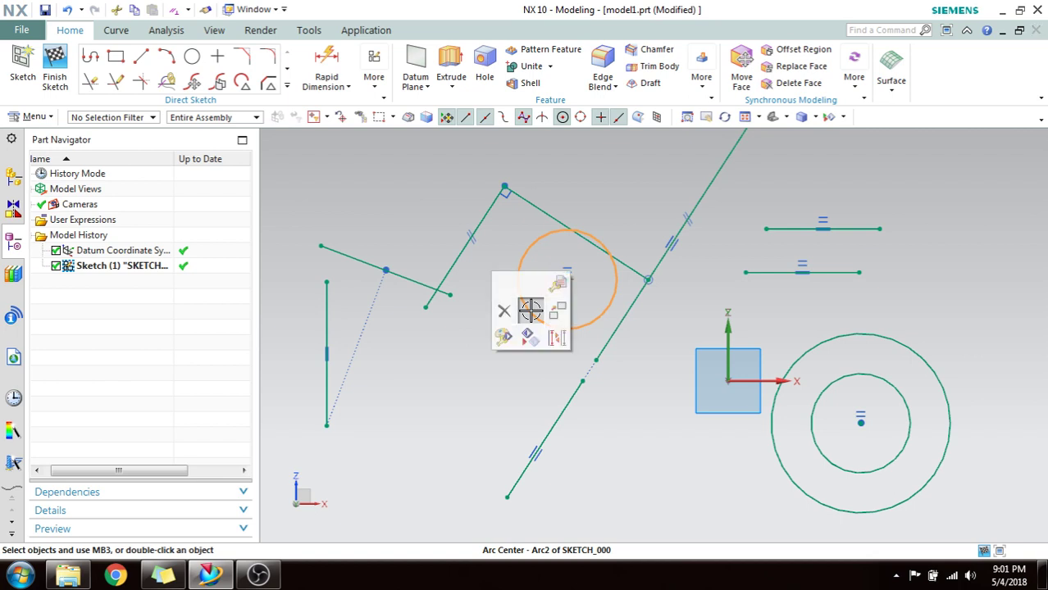
key("Delete")
left_click(636, 299)
key("Delete")
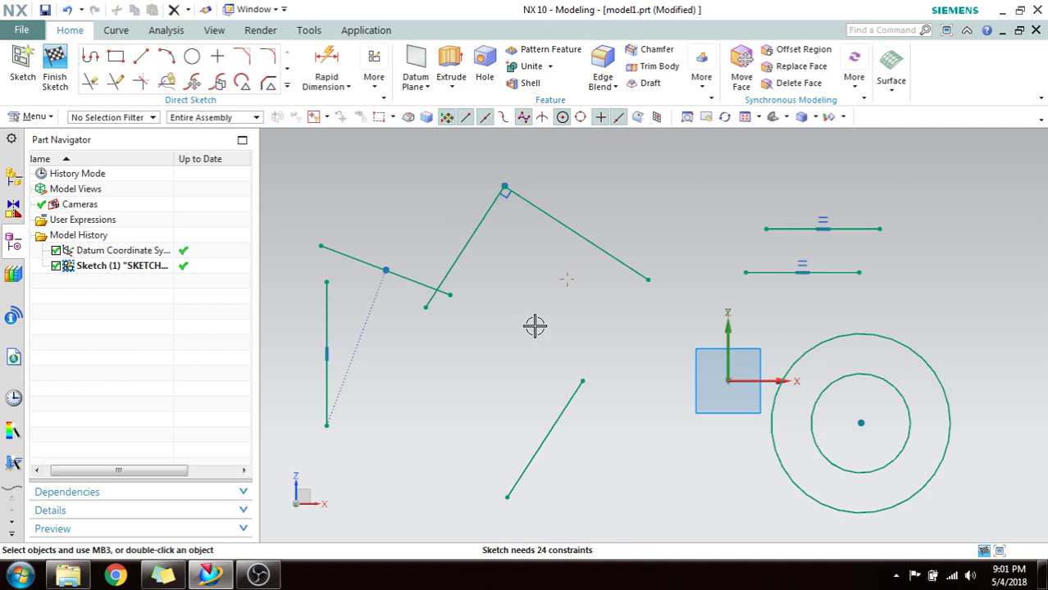
Browse the More sketch tools list, then dismiss it
left_click(372, 87)
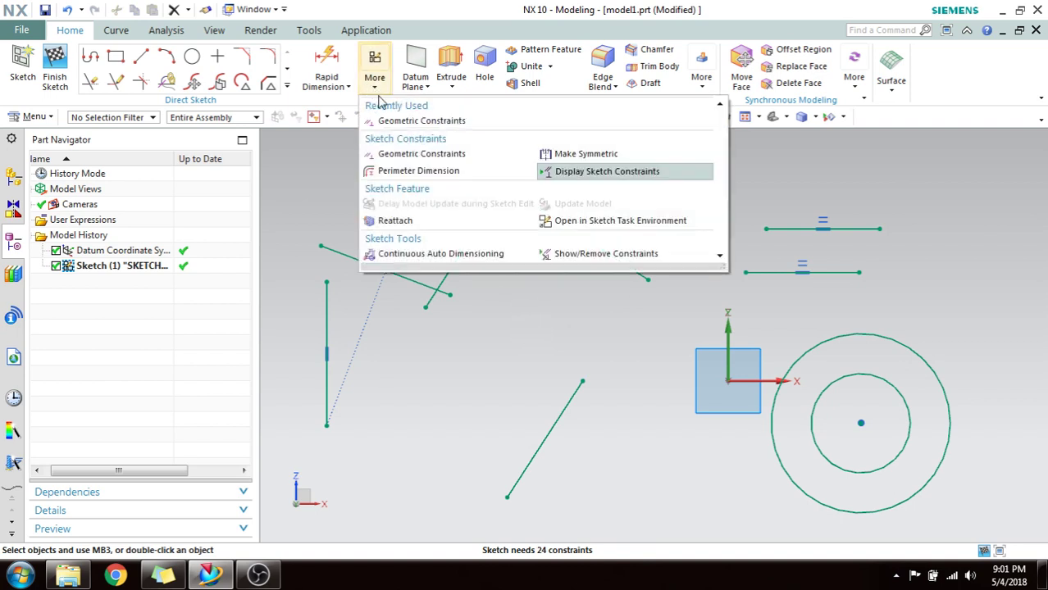
left_click(576, 349)
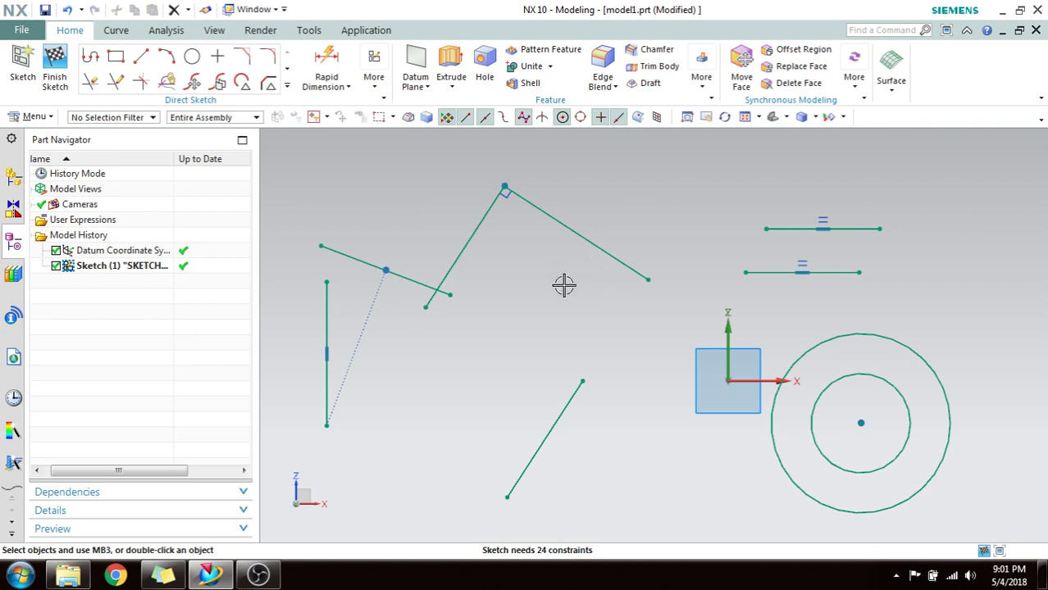
scroll(573, 269, "up", 3)
scroll(574, 268, "down", 5)
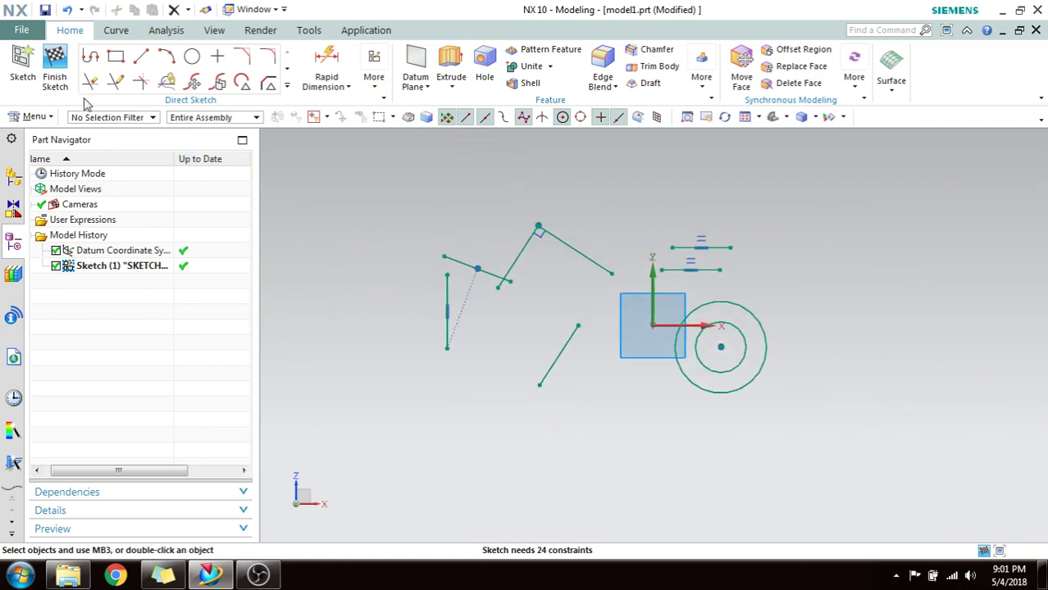
Finish the sketch and delete Sketch (1) from the Part Navigator
left_click(58, 87)
left_click(136, 266)
right_click(139, 265)
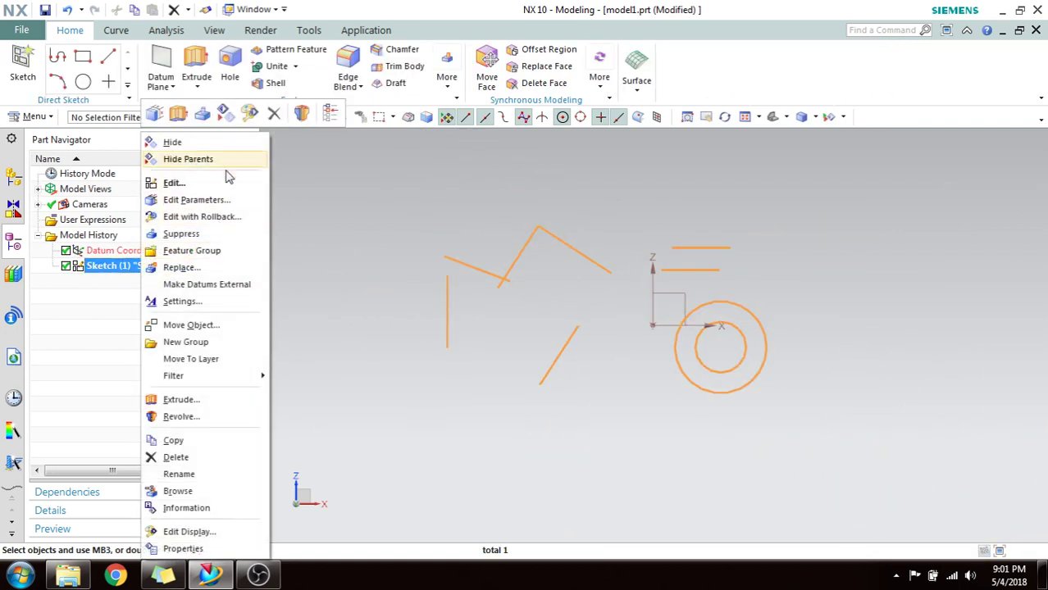
left_click(275, 117)
Create a datum plane offset 160 mm from the YZ plane
middle_click_drag(498, 245, 452, 282)
left_click(161, 64)
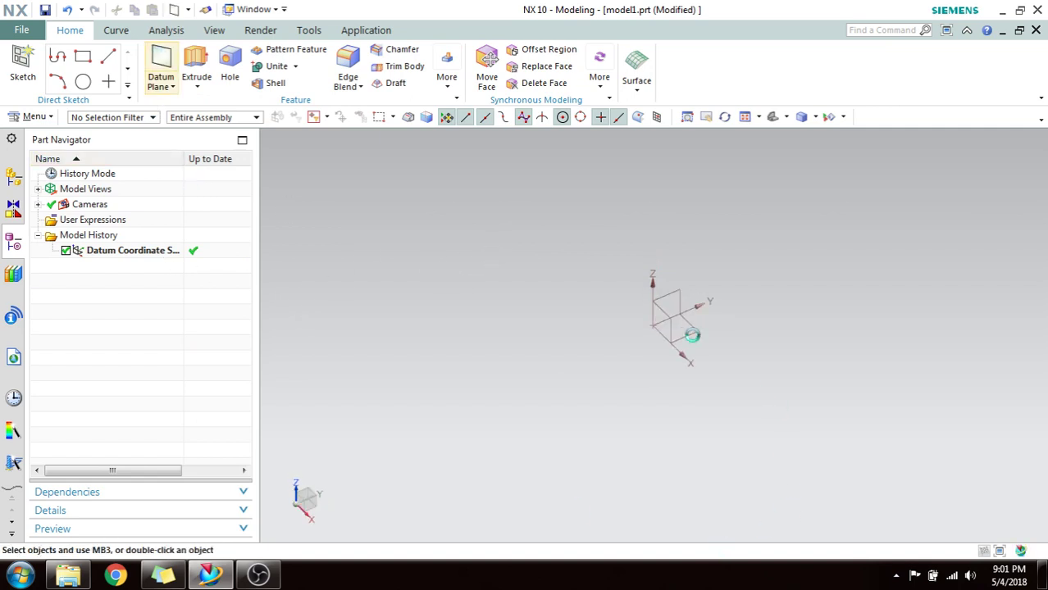
left_click(664, 313)
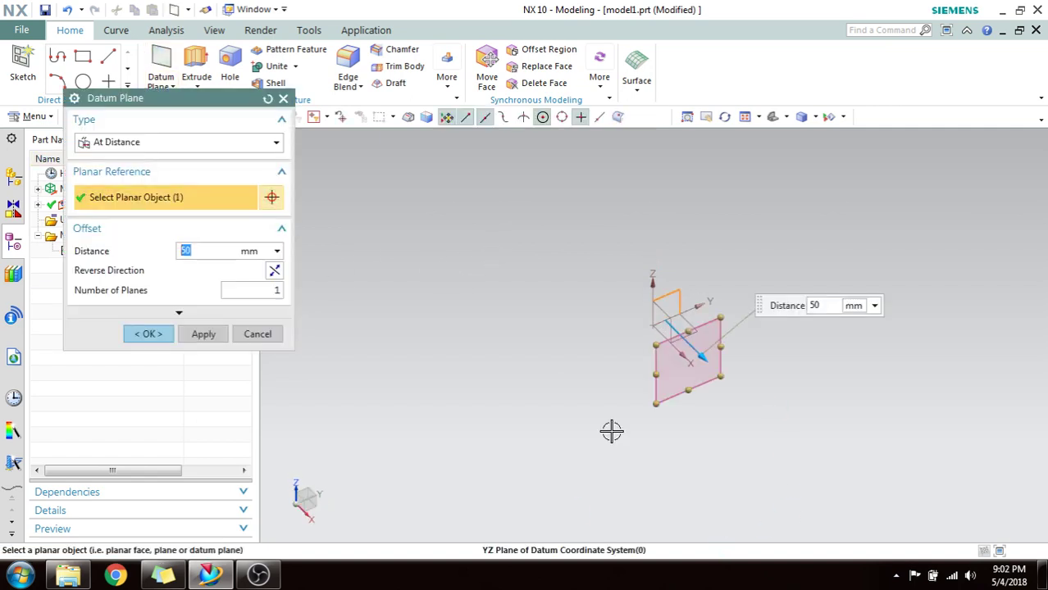
left_click_drag(721, 353, 738, 484)
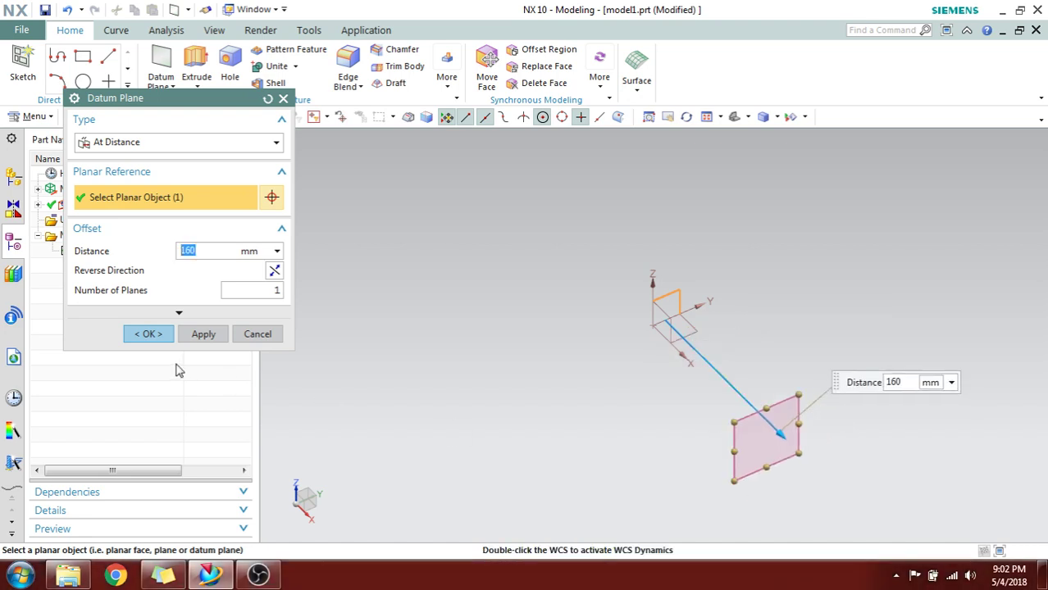
left_click(144, 334)
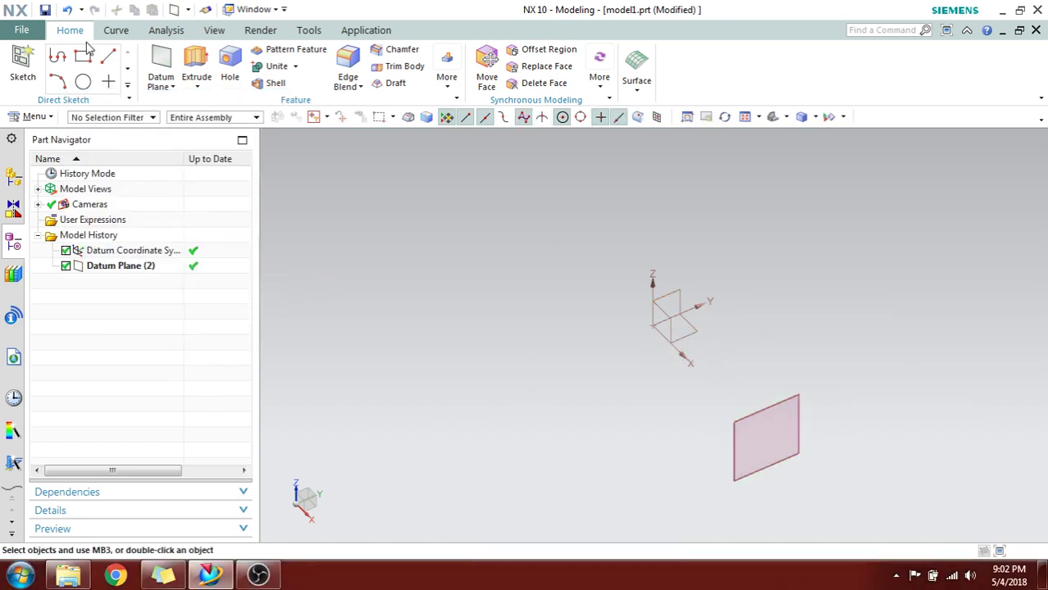
Start a new sketch on the XZ datum plane
left_click(23, 67)
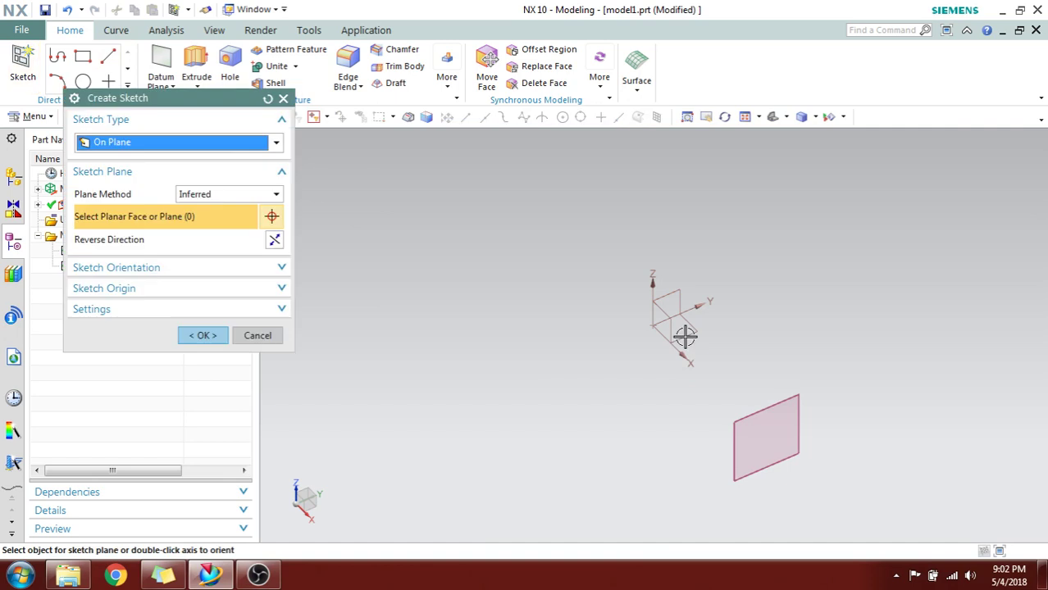
left_click(659, 322)
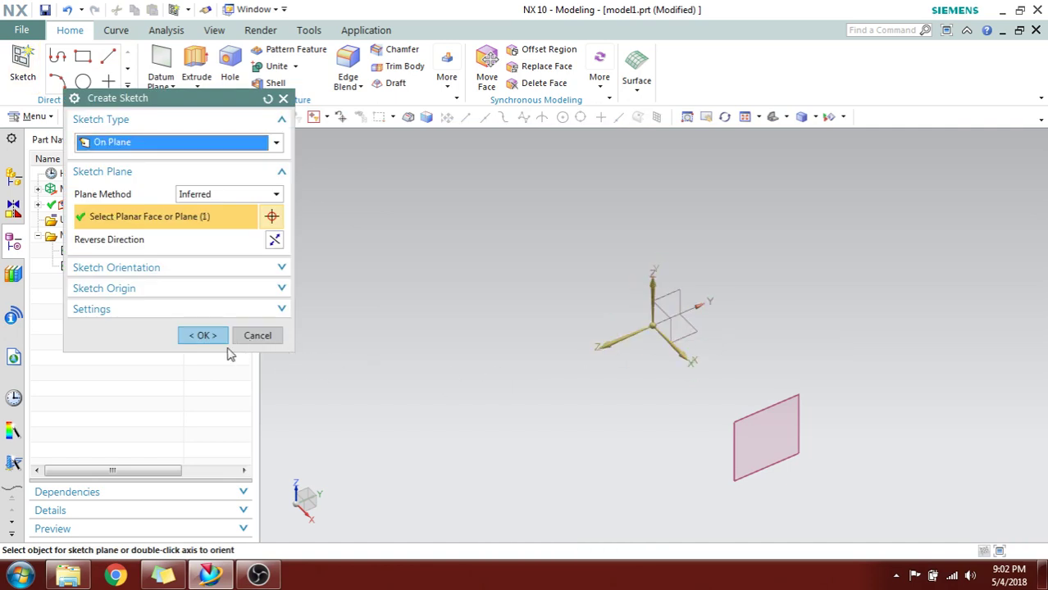
left_click(203, 335)
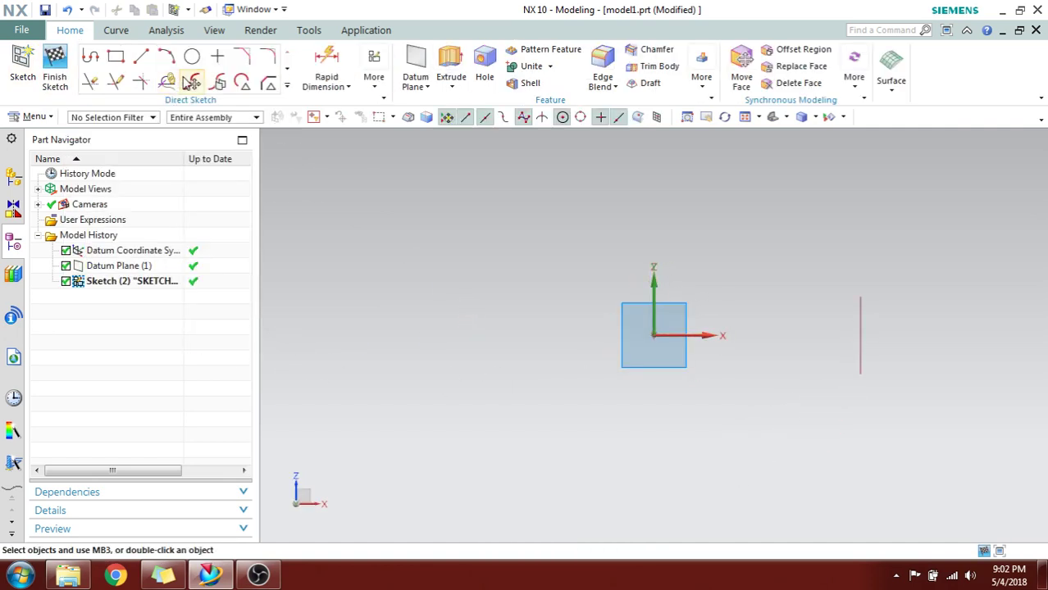
Draw a circle centred at the origin and finish Sketch (2)
left_click(192, 56)
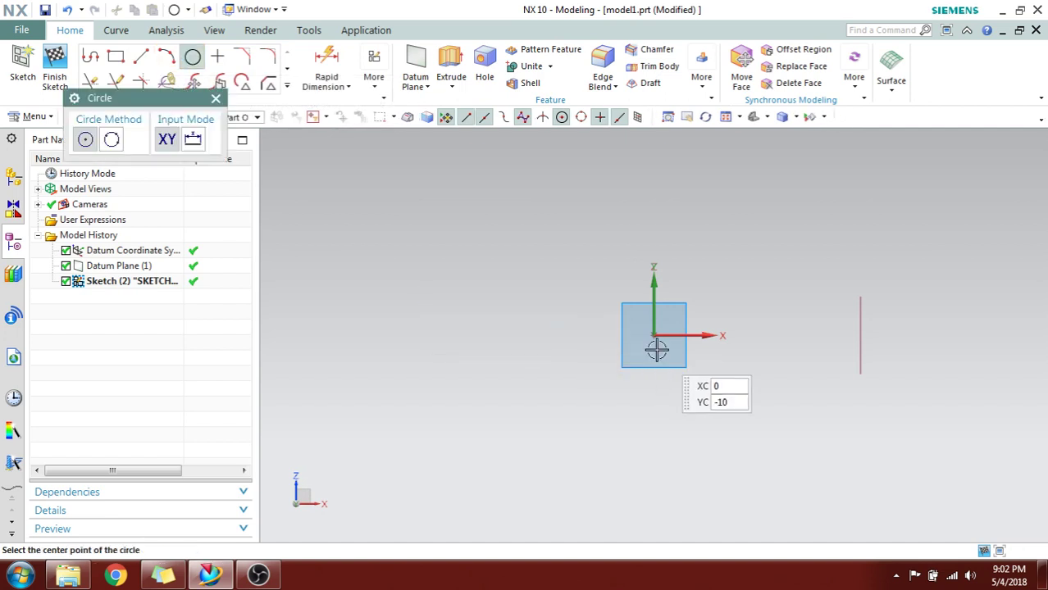
left_click(654, 335)
left_click(614, 411)
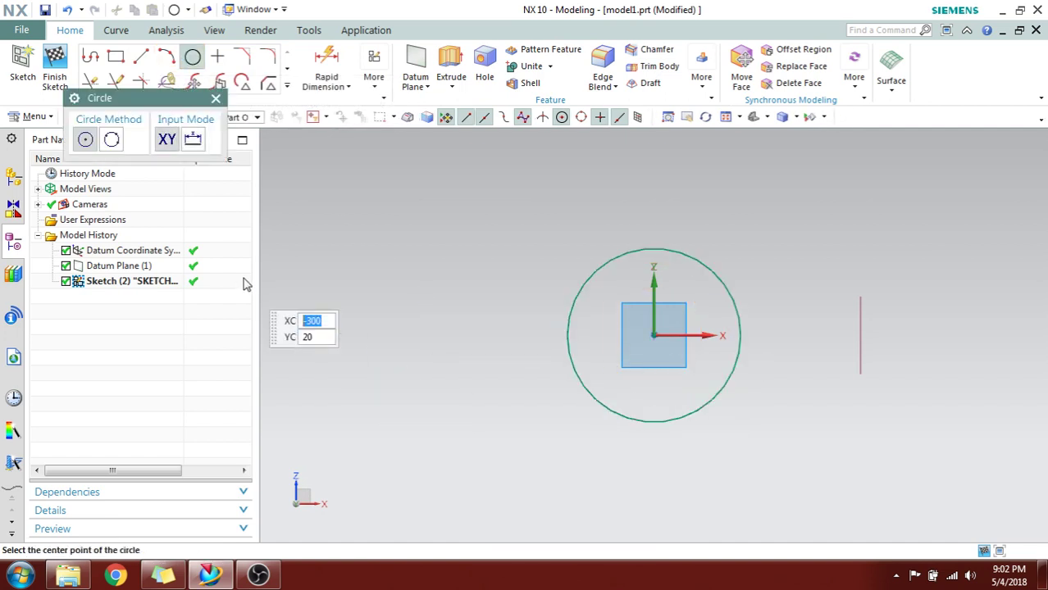
key("Escape")
left_click(54, 59)
middle_click_drag(719, 339, 674, 377)
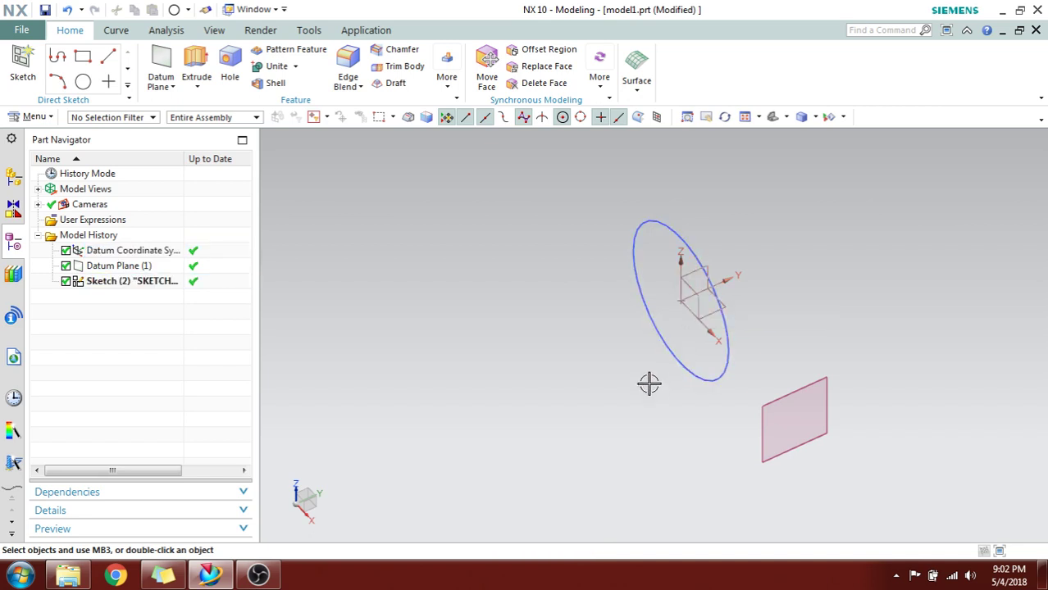
Reattach Sketch (2), choosing the offset datum plane as its new sketch plane
double_click(144, 283)
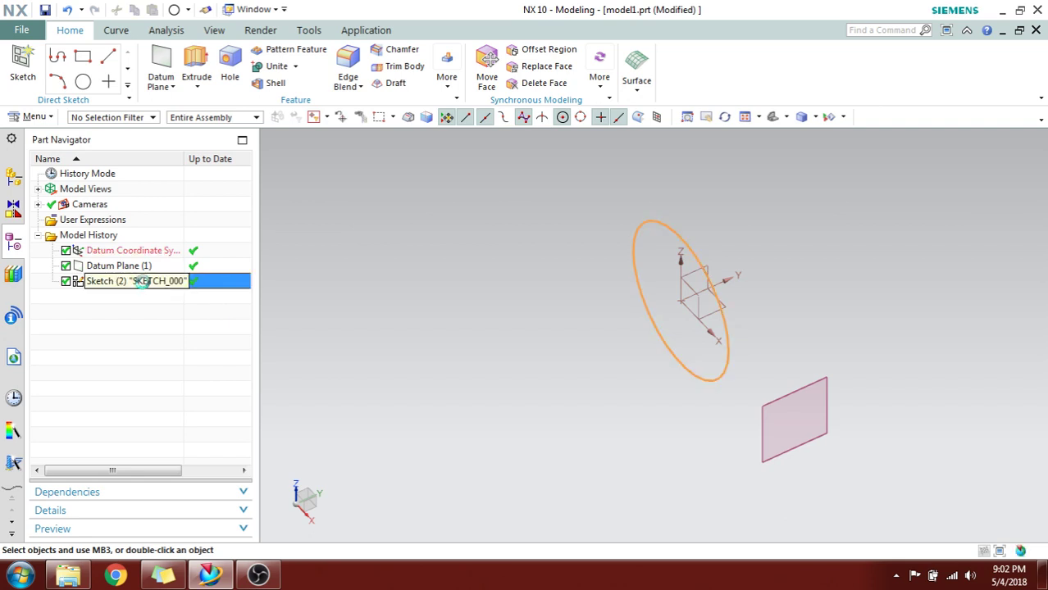
left_click(374, 73)
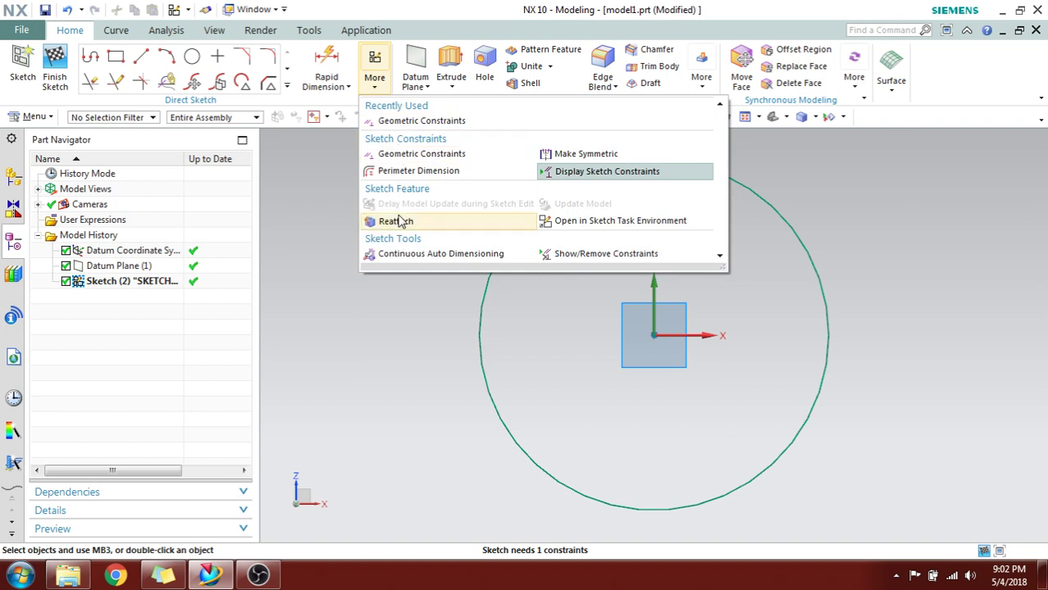
left_click(395, 221)
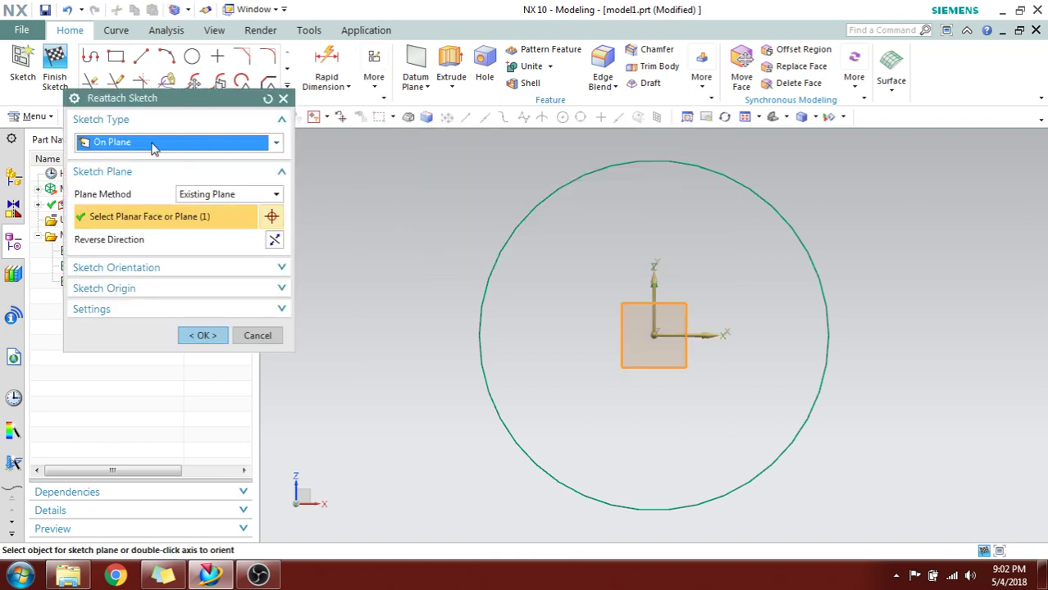
mouse_move(530, 249)
middle_mouse_down()
mouse_move(493, 273)
mouse_move(483, 250)
mouse_move(513, 277)
middle_mouse_up()
left_click(692, 304)
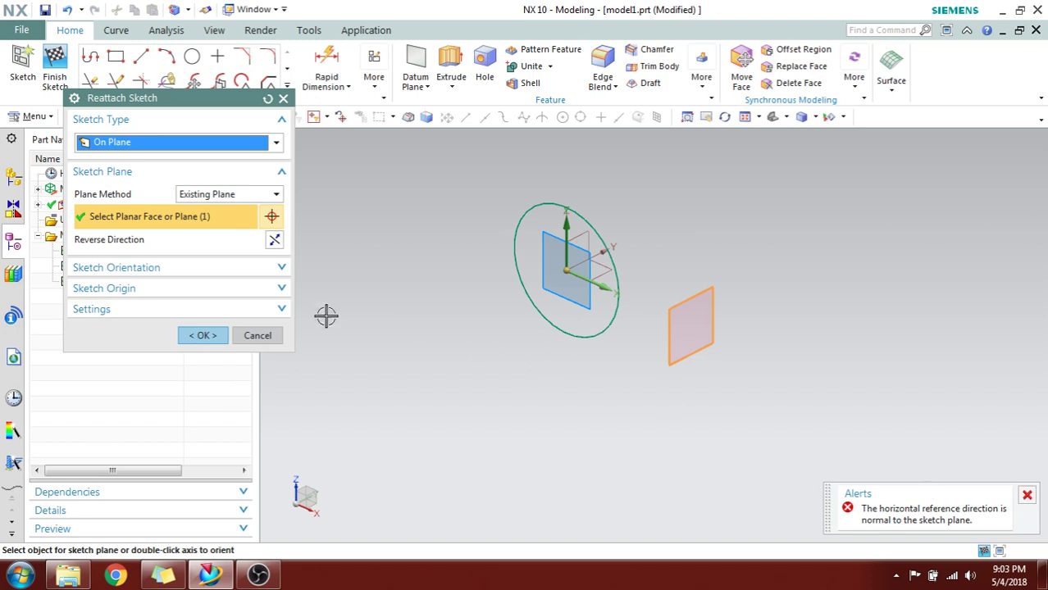
Use the Y axis as horizontal reference, confirm the reattachment and finish the sketch
left_click(205, 270)
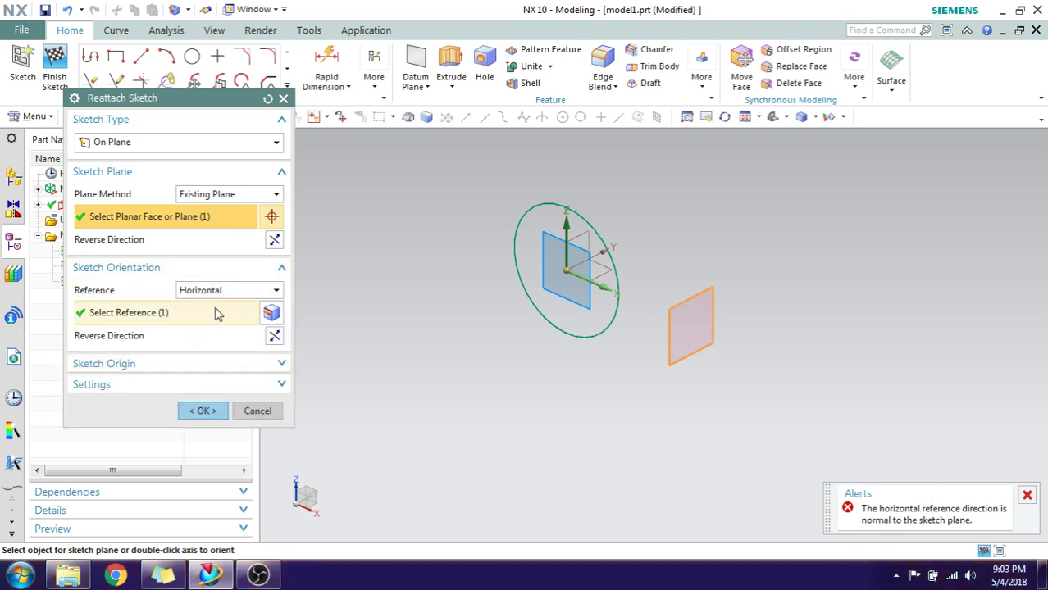
left_click(215, 316)
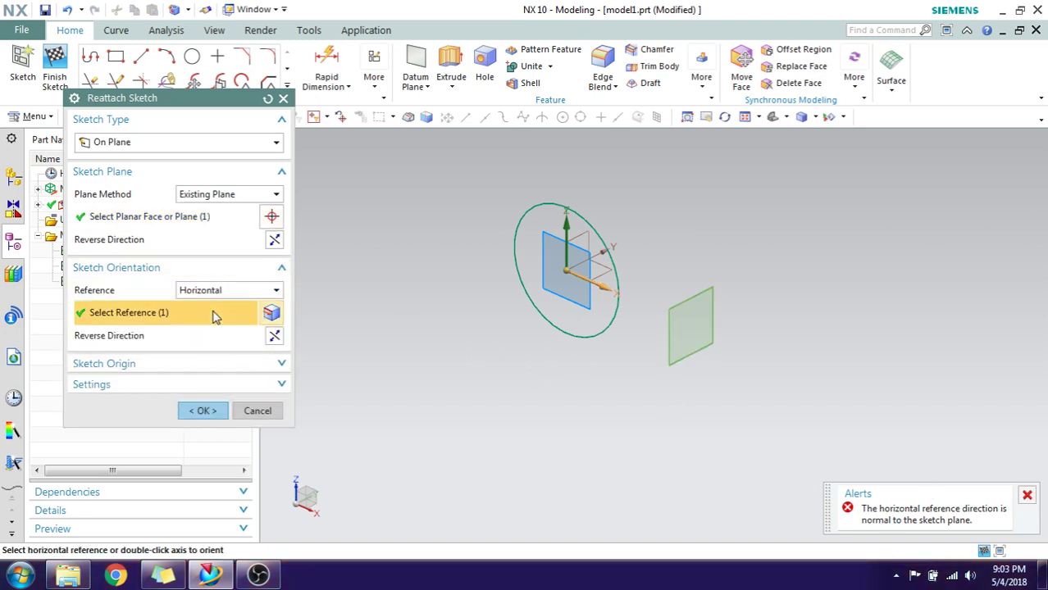
left_click(604, 250)
left_click(202, 411)
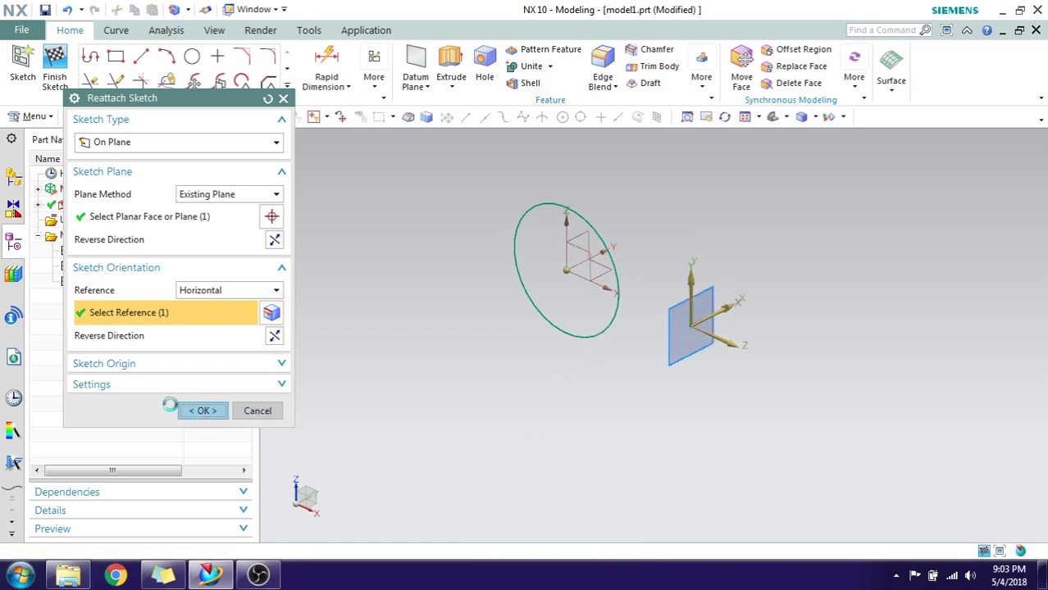
scroll(580, 311, "up", 3)
scroll(580, 311, "down", 3)
middle_click_drag(580, 309, 623, 367)
left_click(55, 67)
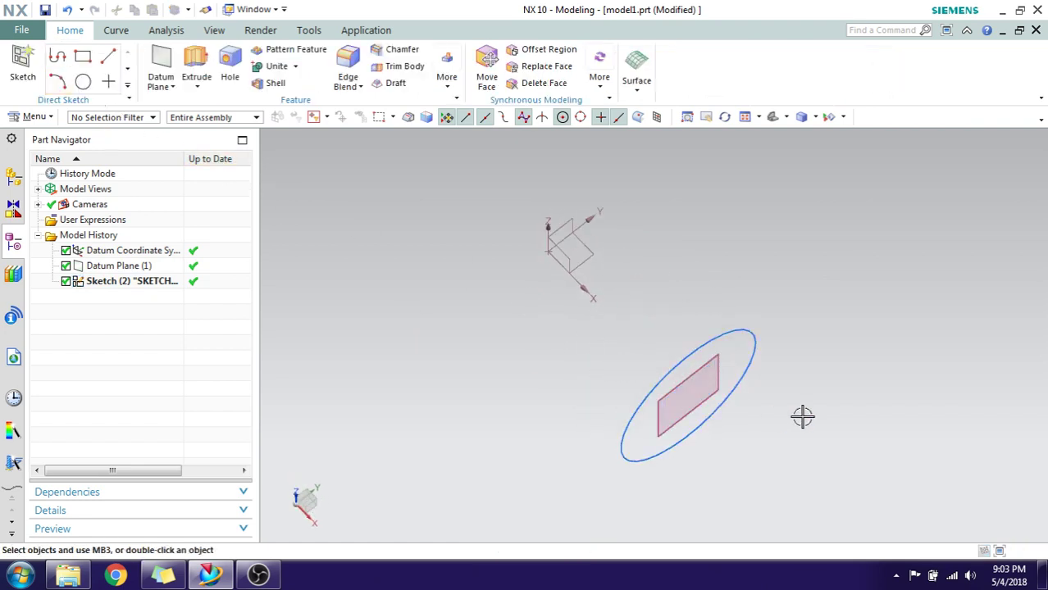